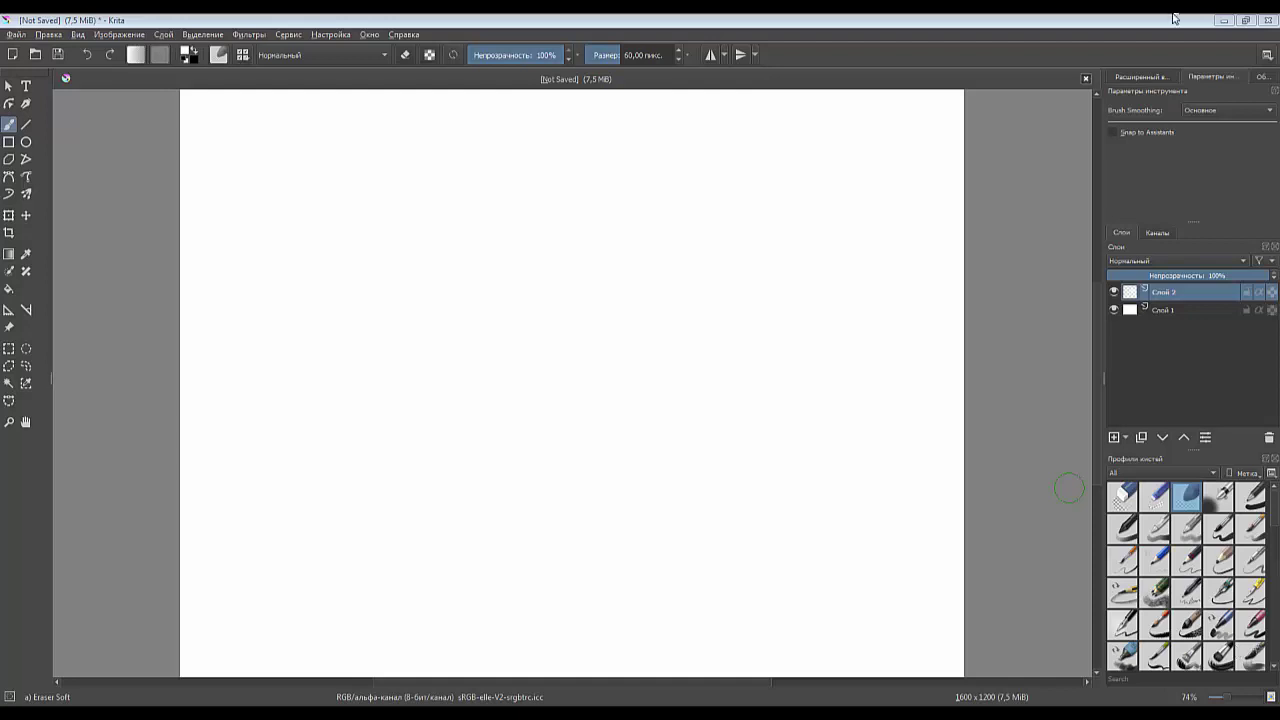
- Switch Krita to the Big_Paint_2 workspace layout from the workspace list
{"action": "left_click", "coordinate": [1266, 56]}
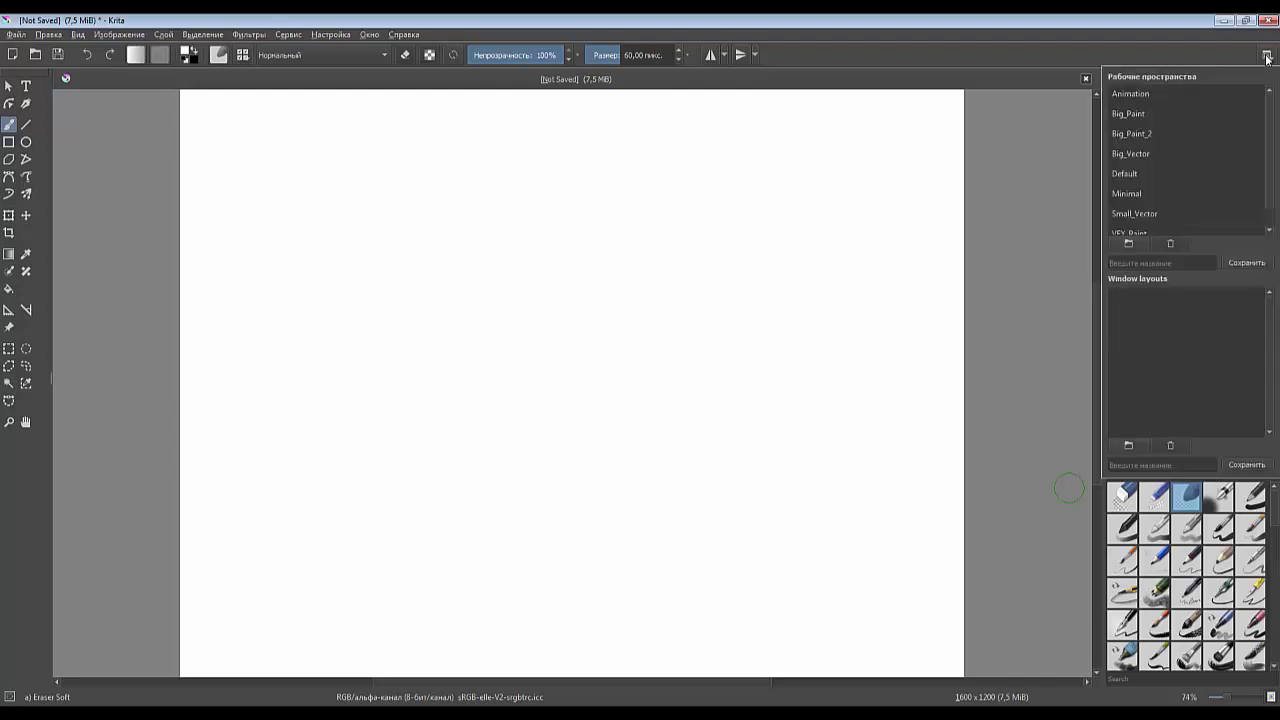
{"action": "left_click", "coordinate": [1133, 140]}
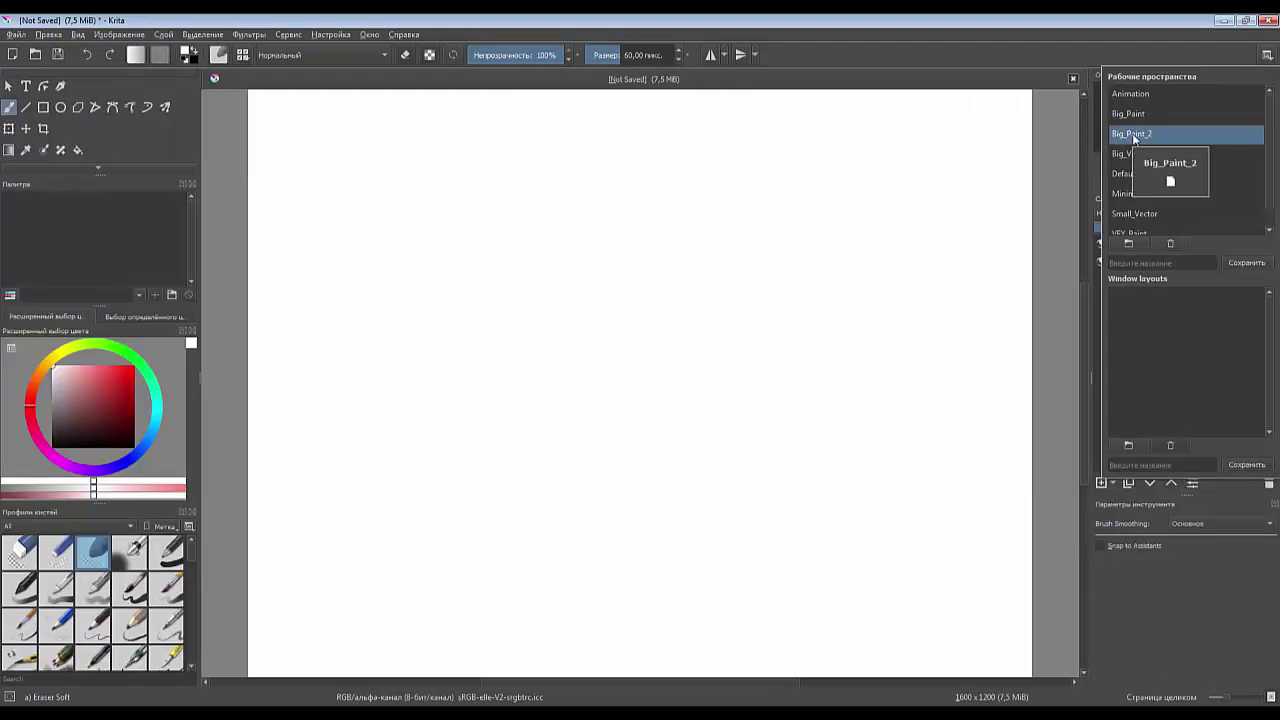
- Load the i) Wet Paint Details preset at 15 px from the canvas pop-up palette
{"action": "left_click", "coordinate": [1164, 658]}
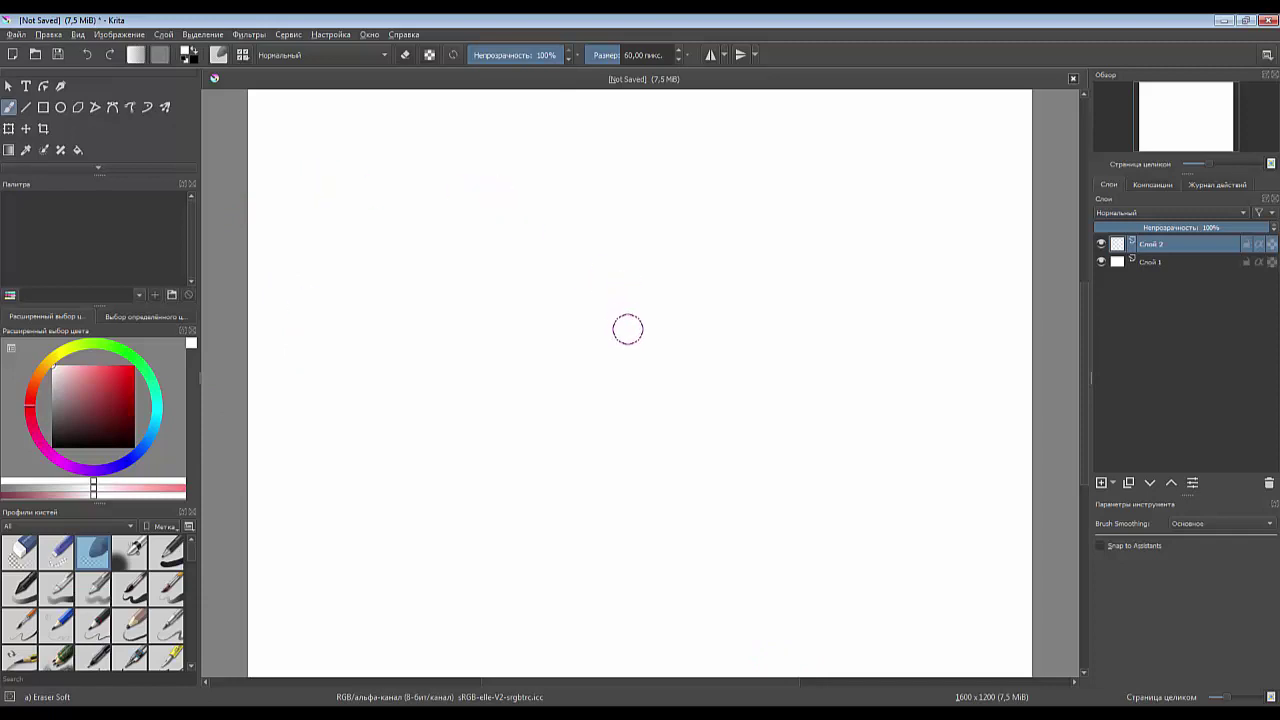
{"action": "right_click", "coordinate": [628, 329]}
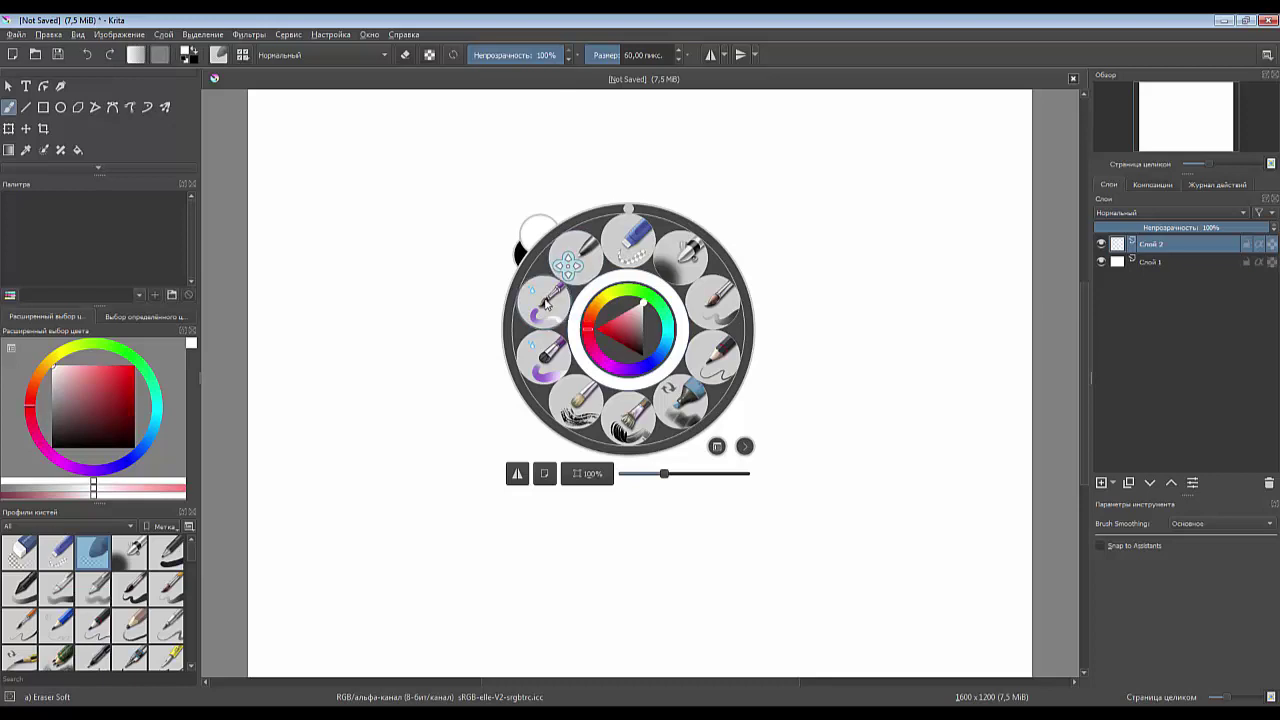
{"action": "left_click", "coordinate": [545, 303]}
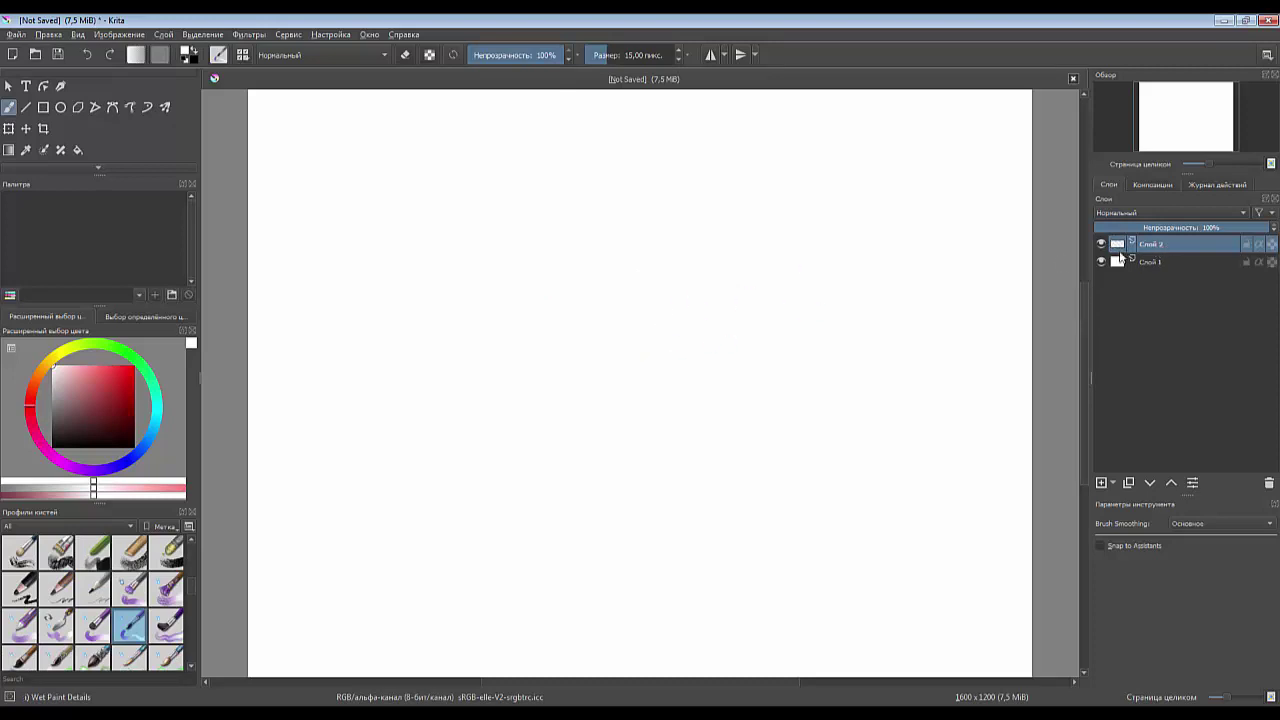
- Set the painting colour to pure red and paint a test stroke
{"action": "right_click", "coordinate": [576, 297]}
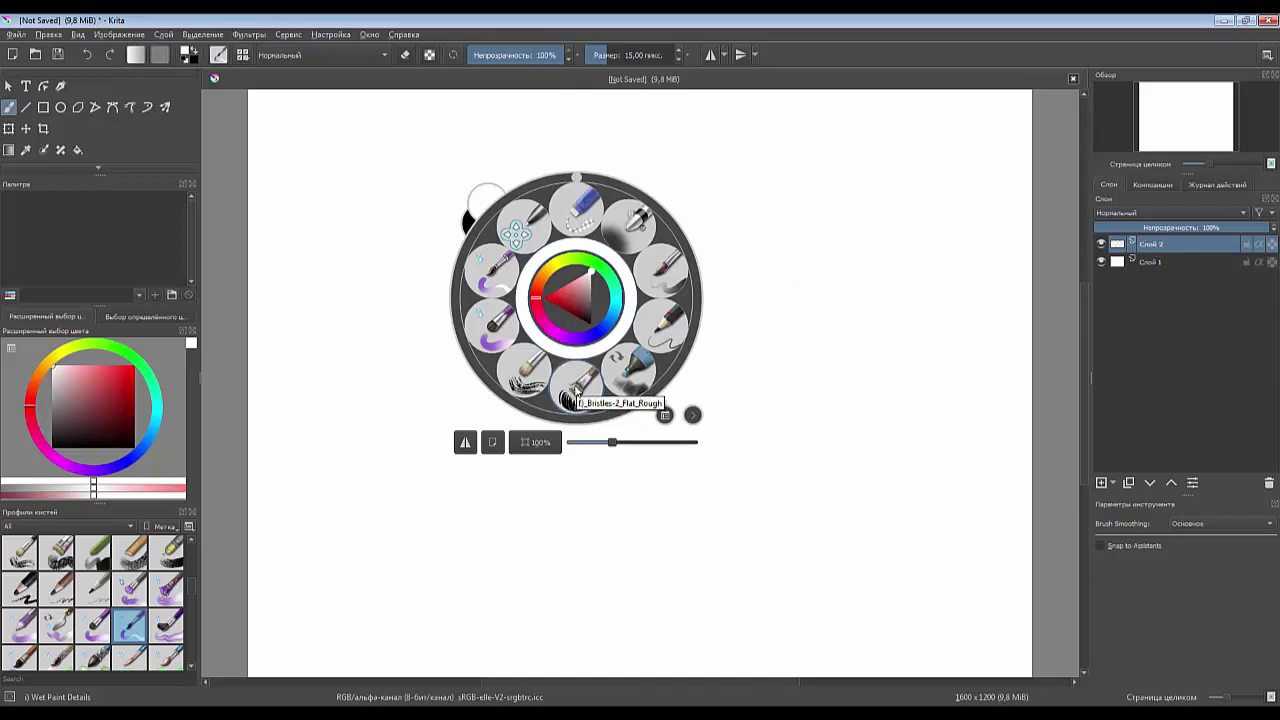
{"action": "left_click_drag", "start_coordinate": [97, 500], "coordinate": [19, 502]}
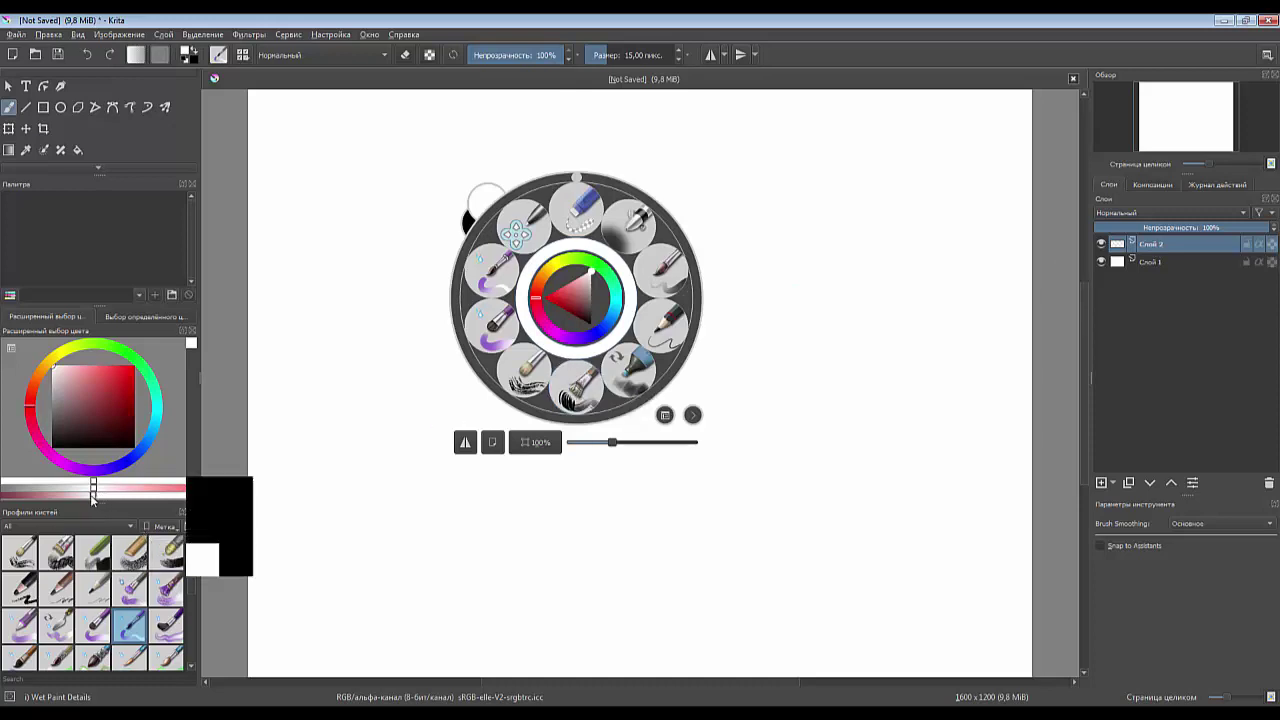
{"action": "left_click_drag", "start_coordinate": [112, 393], "coordinate": [153, 367]}
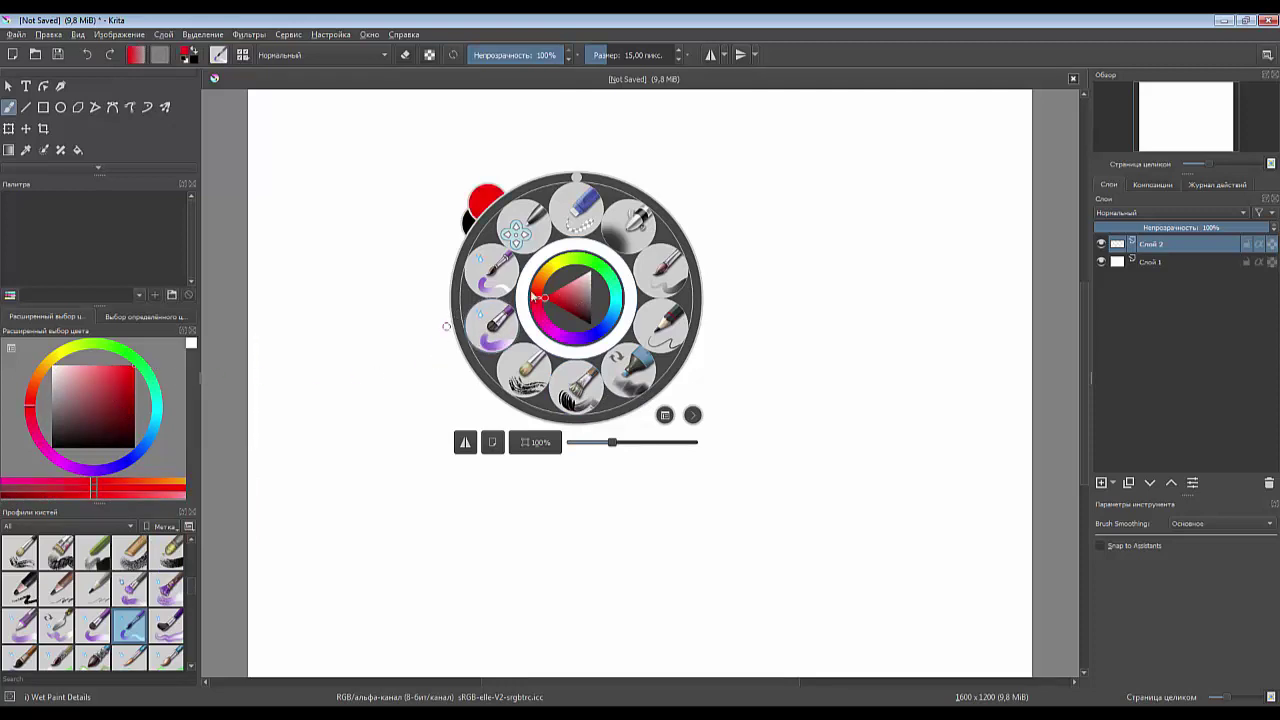
{"action": "left_click", "coordinate": [490, 271]}
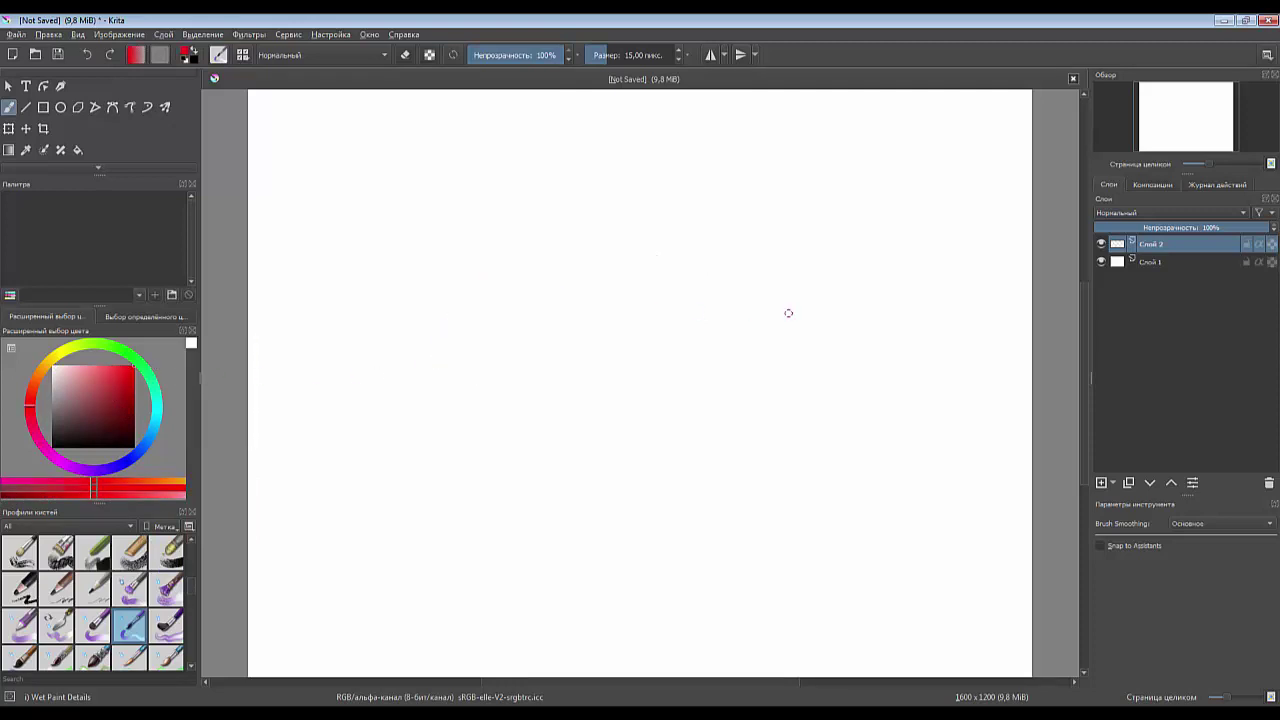
{"action": "mouse_move", "coordinate": [789, 313]}
{"action": "left_mouse_down"}
{"action": "mouse_move", "coordinate": [506, 404]}
{"action": "mouse_move", "coordinate": [451, 260]}
{"action": "mouse_move", "coordinate": [414, 343]}
{"action": "mouse_move", "coordinate": [537, 394]}
{"action": "mouse_move", "coordinate": [686, 366]}
{"action": "mouse_move", "coordinate": [530, 487]}
{"action": "mouse_move", "coordinate": [525, 520]}
{"action": "mouse_move", "coordinate": [690, 460]}
{"action": "left_mouse_up"}
- Try the Dry Brushing and Pencil-2 presets with thin red test lines
{"action": "right_click", "coordinate": [670, 360]}
{"action": "left_click", "coordinate": [618, 435]}
{"action": "right_click", "coordinate": [634, 347]}
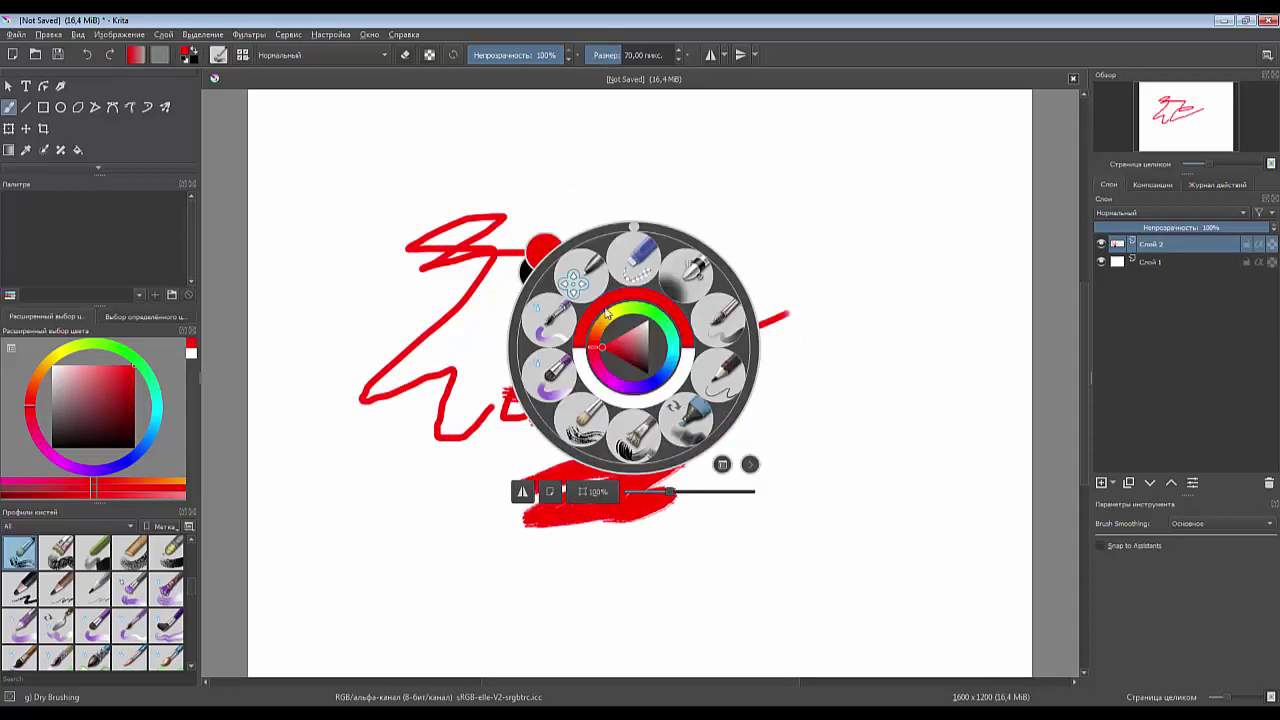
{"action": "left_click", "coordinate": [728, 385]}
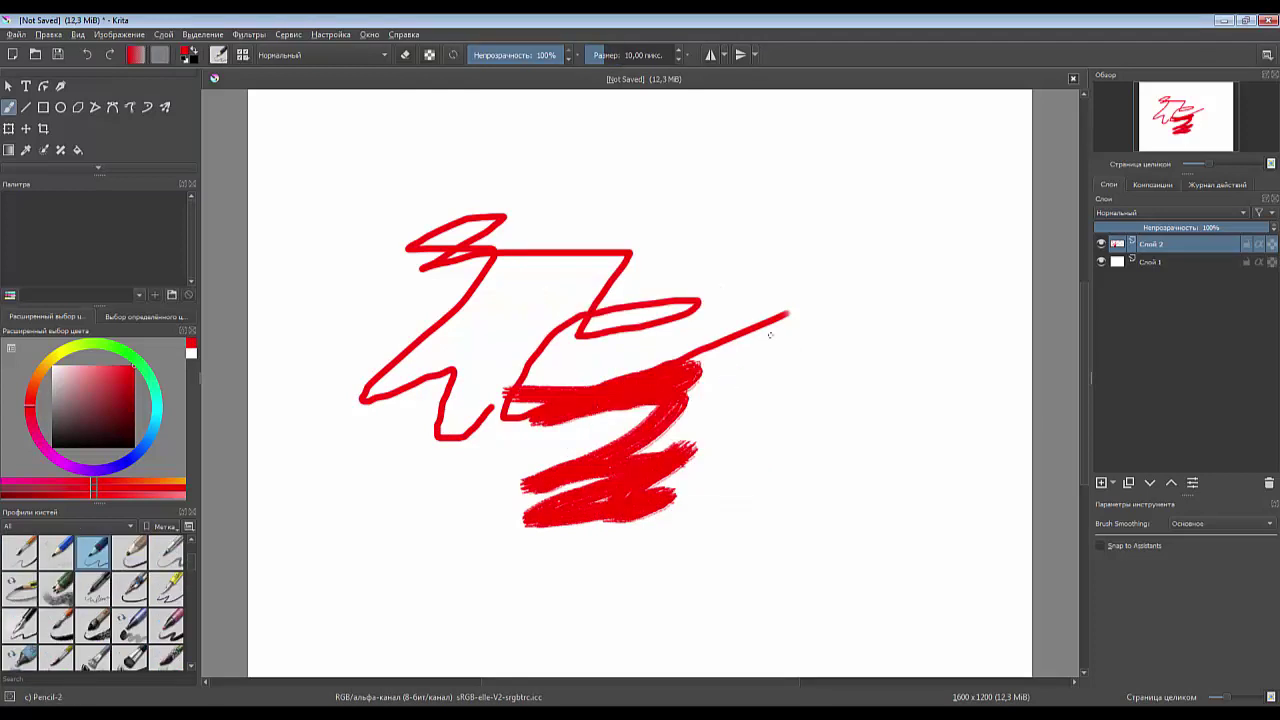
{"action": "left_click_drag", "start_coordinate": [788, 264], "coordinate": [729, 415]}
{"action": "left_click_drag", "start_coordinate": [621, 245], "coordinate": [735, 277]}
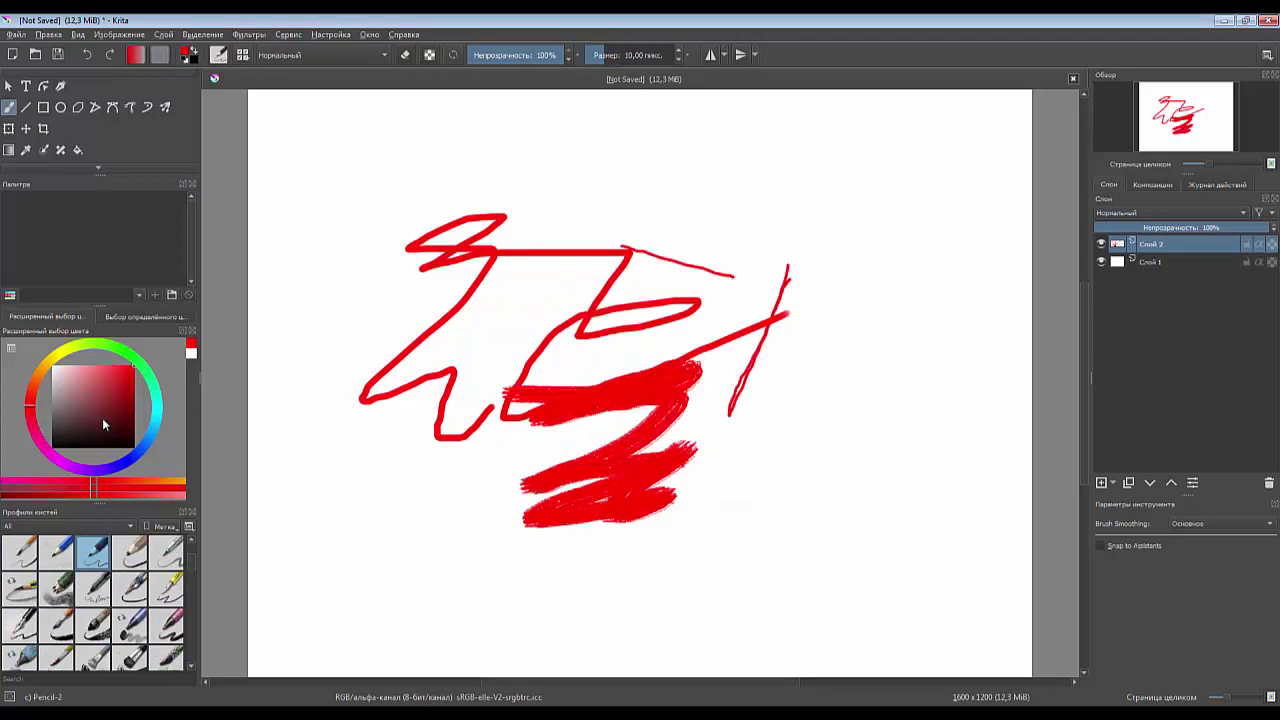
- Draw a near-black Pencil-2 zigzag, then undo all the test strokes
{"action": "left_click", "coordinate": [84, 425]}
{"action": "left_click", "coordinate": [85, 432]}
{"action": "mouse_move", "coordinate": [458, 413]}
{"action": "left_mouse_down"}
{"action": "mouse_move", "coordinate": [425, 518]}
{"action": "mouse_move", "coordinate": [617, 536]}
{"action": "mouse_move", "coordinate": [648, 505]}
{"action": "left_mouse_up"}
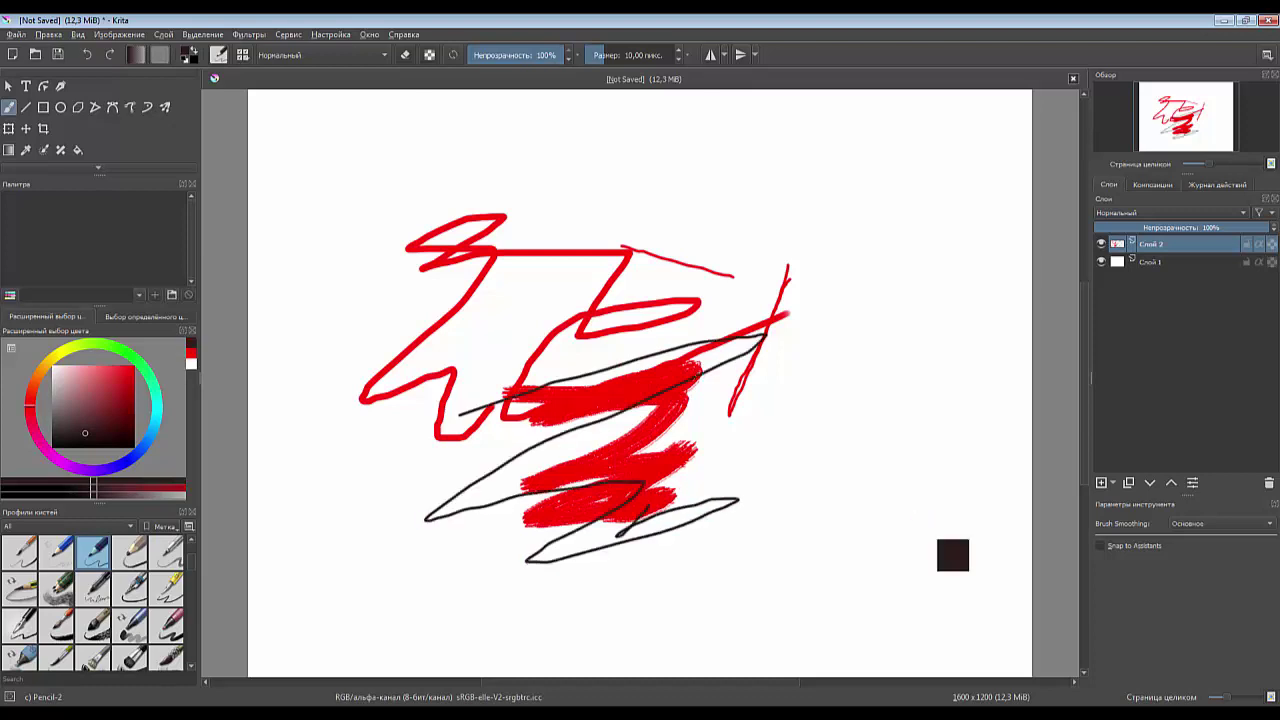
{"action": "key", "text": "ctrl+z"}
{"action": "key", "text": "ctrl+z"}
{"action": "key", "text": "ctrl+z"}
{"action": "key", "text": "ctrl+z"}
{"action": "key", "text": "ctrl+z"}
{"action": "key", "text": "ctrl+z"}
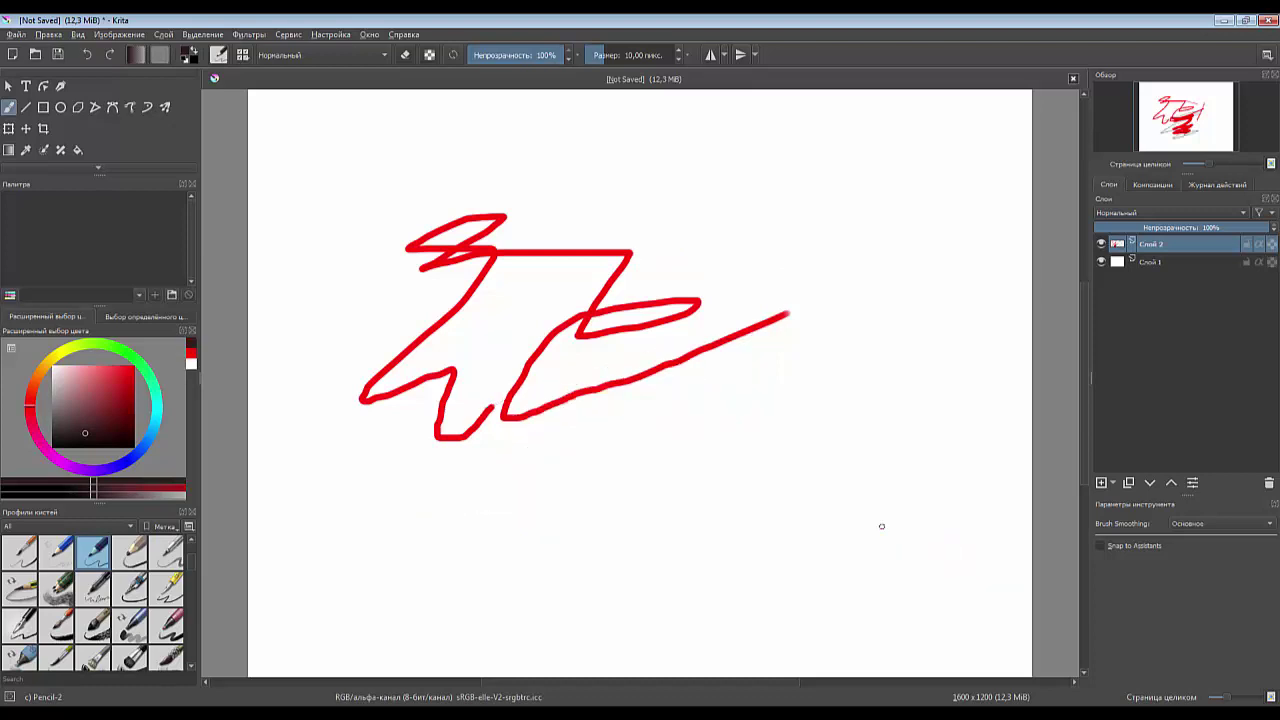
{"action": "key", "text": "ctrl+z"}
{"action": "key", "text": "ctrl+z"}
{"action": "key", "text": "ctrl+z"}
{"action": "right_click", "coordinate": [647, 314]}
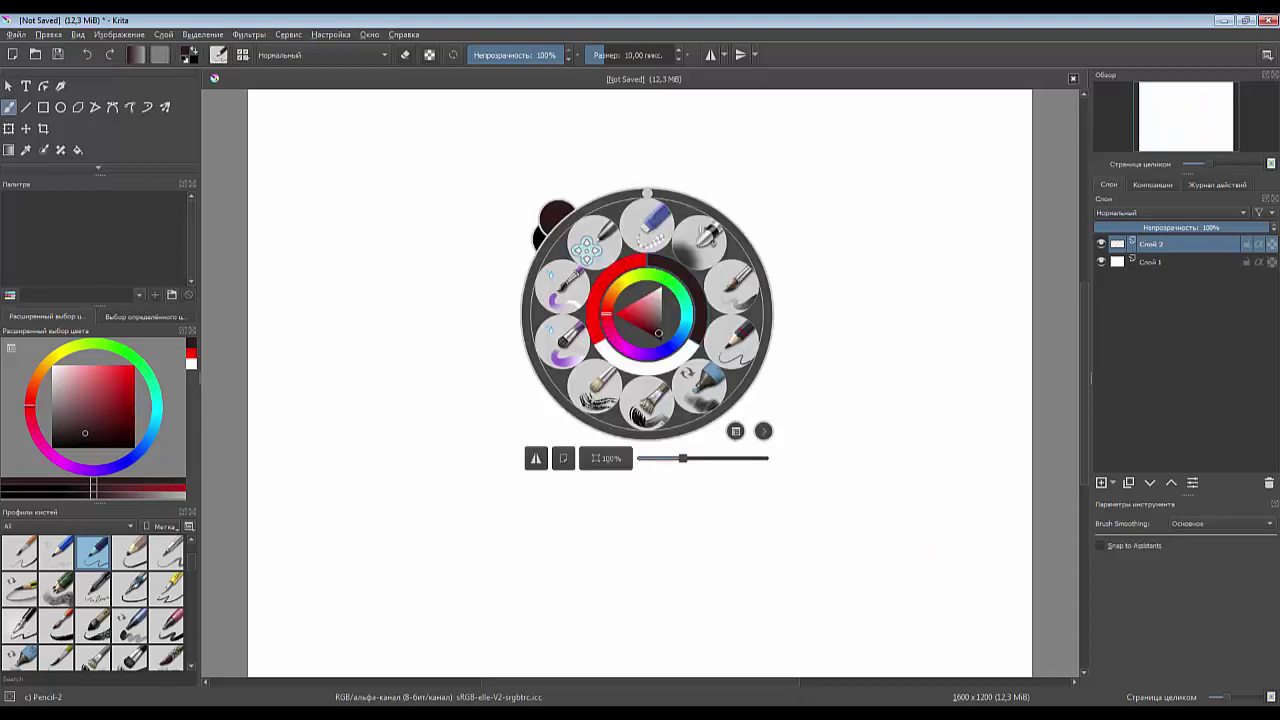
- Show only My Favorites presets in the pop-up palette, then reopen the tag menu
{"action": "left_click", "coordinate": [736, 431]}
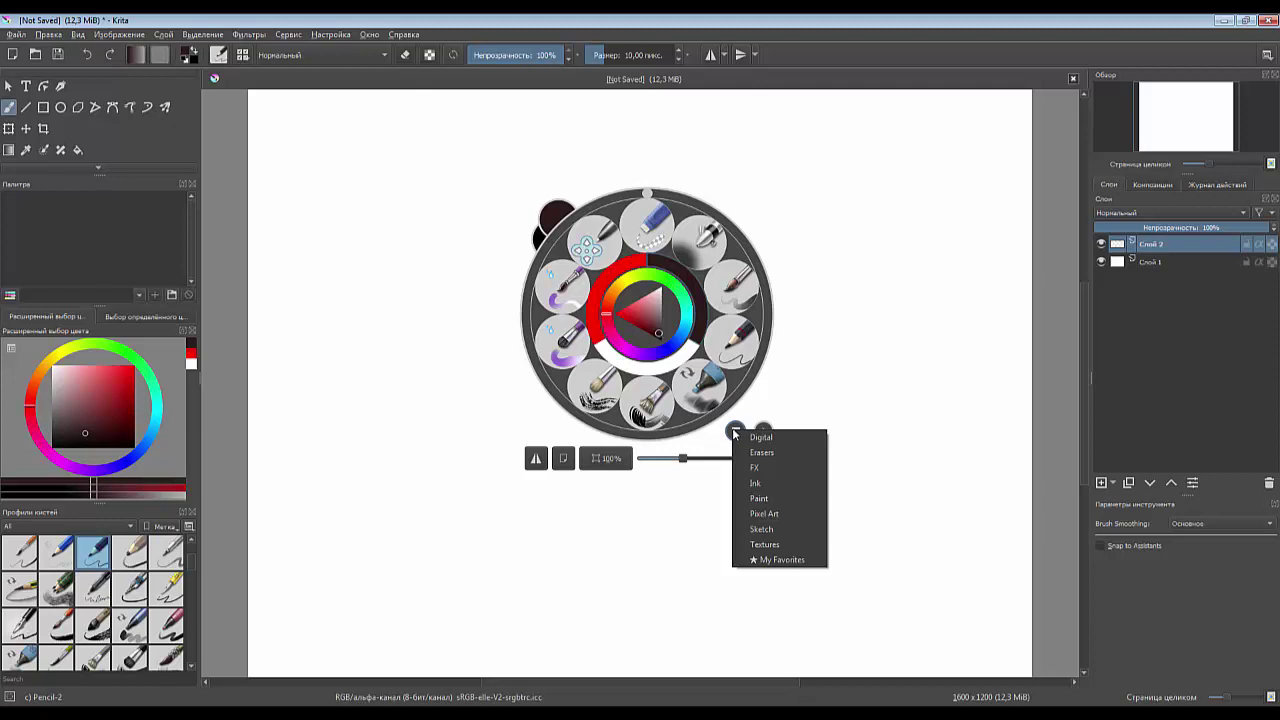
{"action": "left_click", "coordinate": [766, 560]}
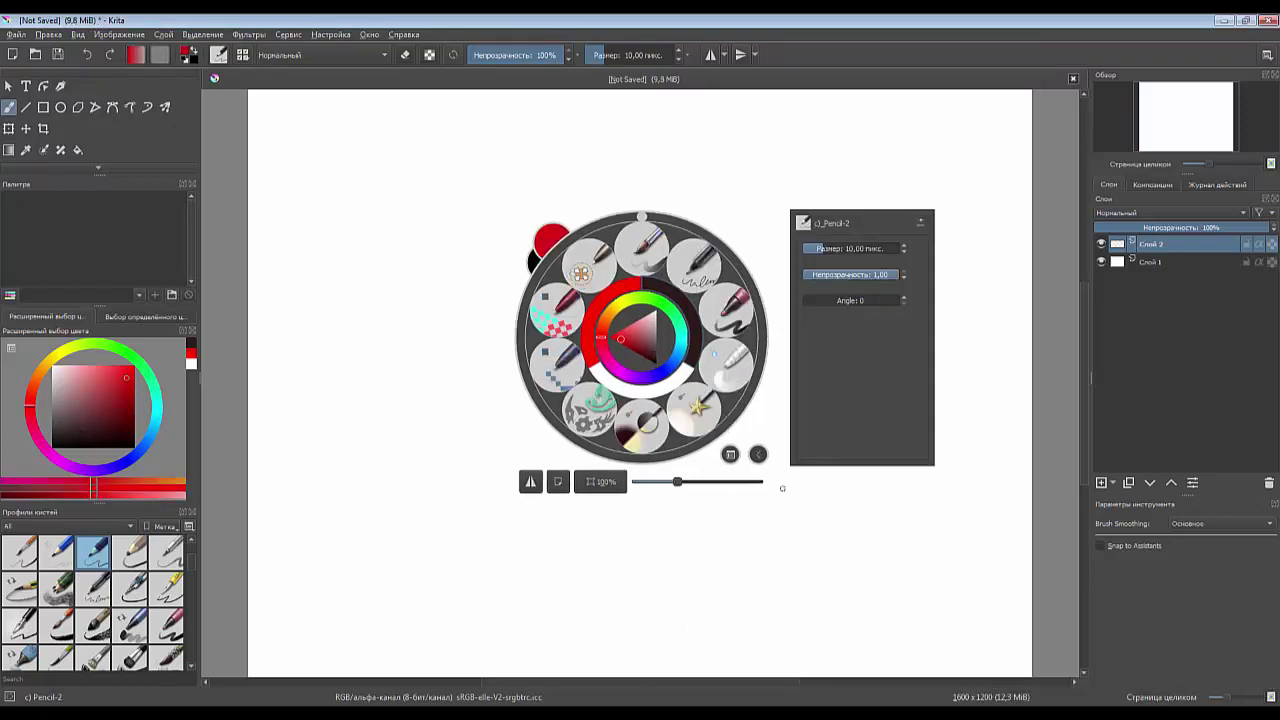
{"action": "left_click", "coordinate": [731, 456]}
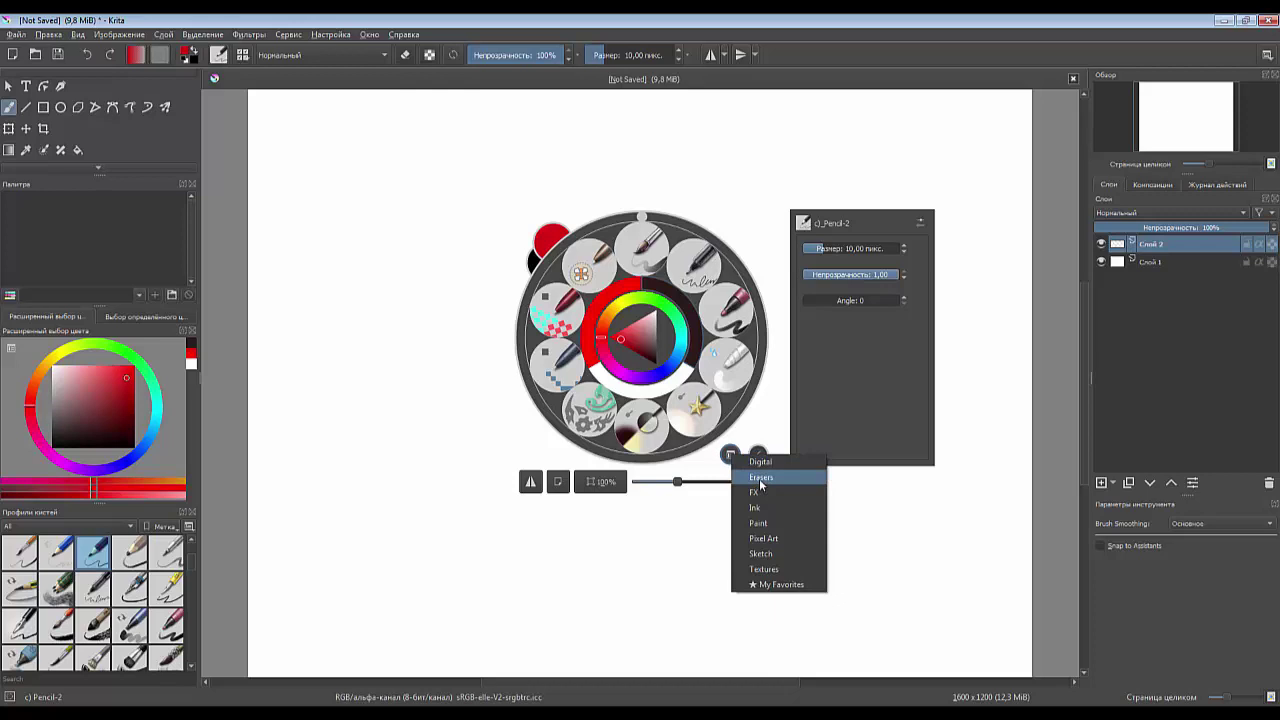
- Browse the Erasers, FX, Ink and Paint brush tags in the pop-up palette
{"action": "left_click", "coordinate": [761, 478]}
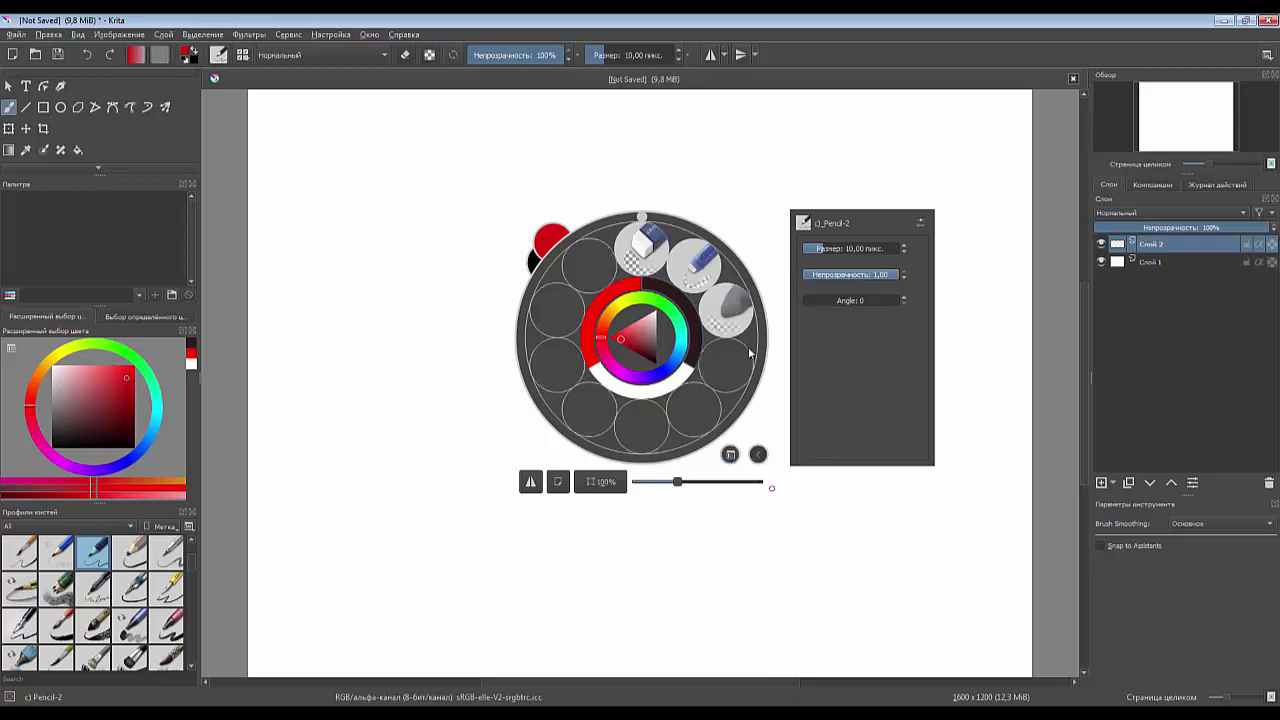
{"action": "left_click", "coordinate": [731, 456]}
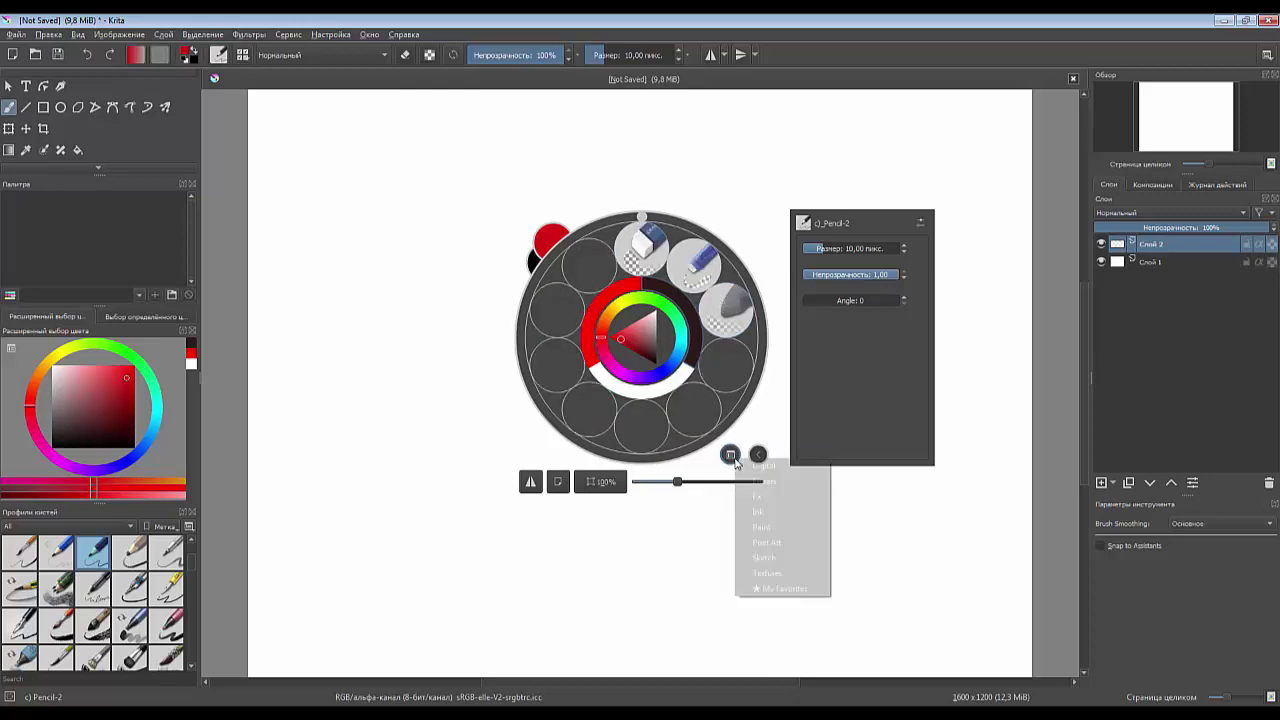
{"action": "left_click", "coordinate": [757, 498]}
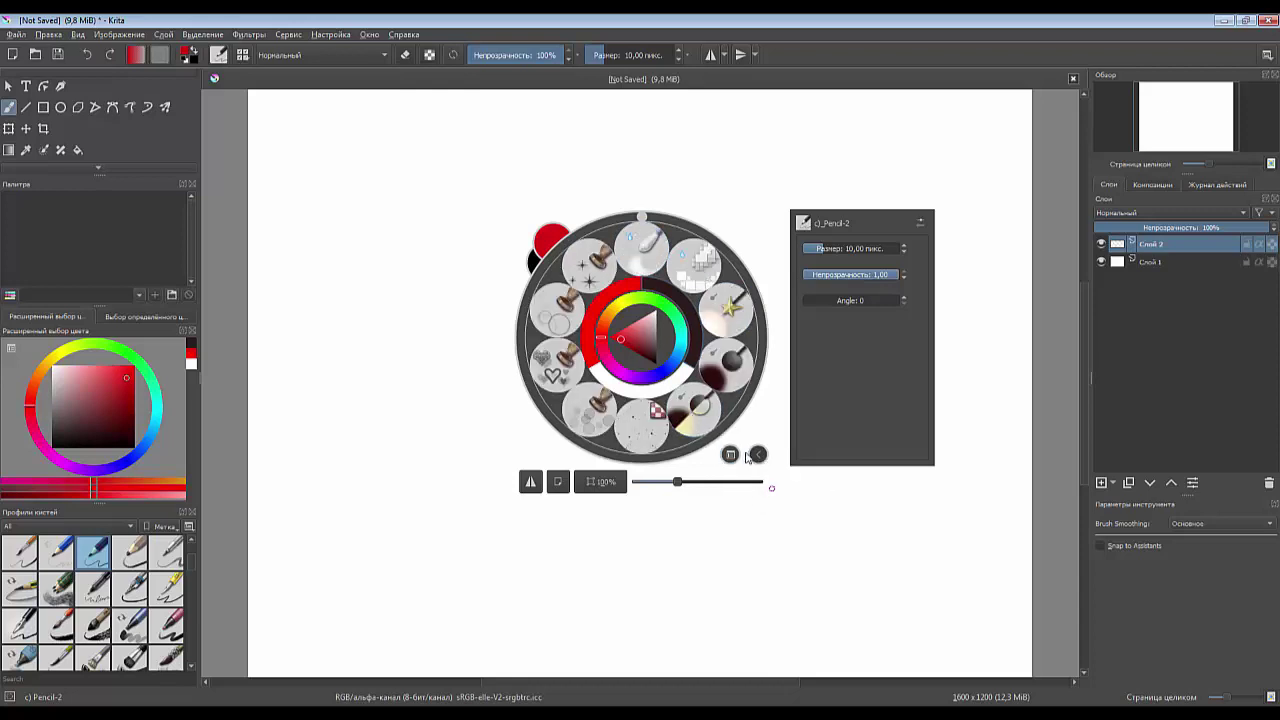
{"action": "left_click", "coordinate": [732, 455]}
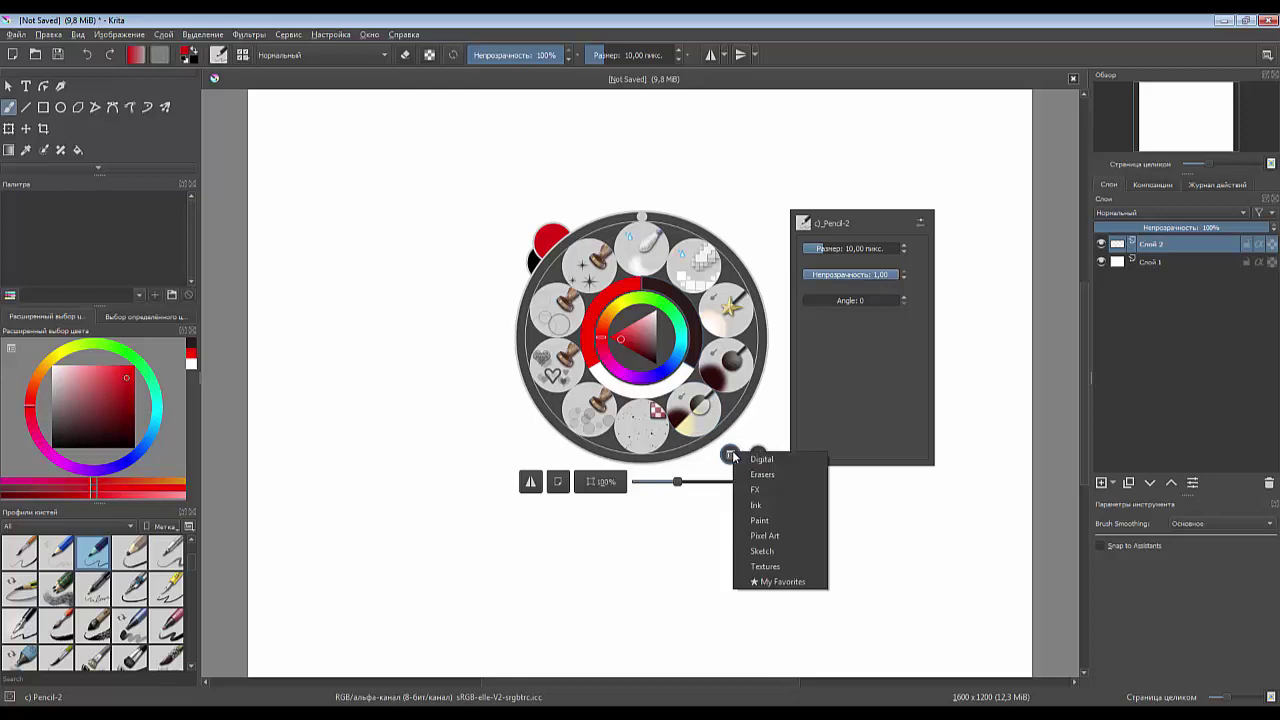
{"action": "left_click", "coordinate": [758, 505]}
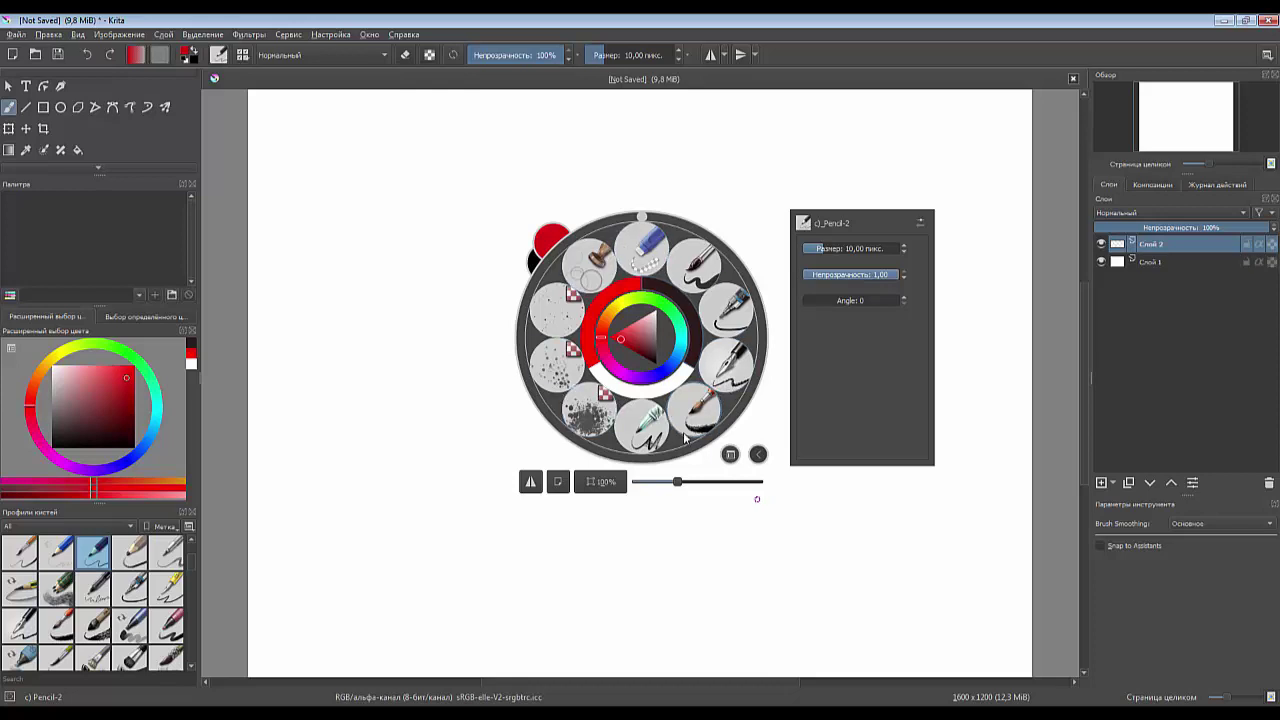
{"action": "left_click", "coordinate": [735, 455]}
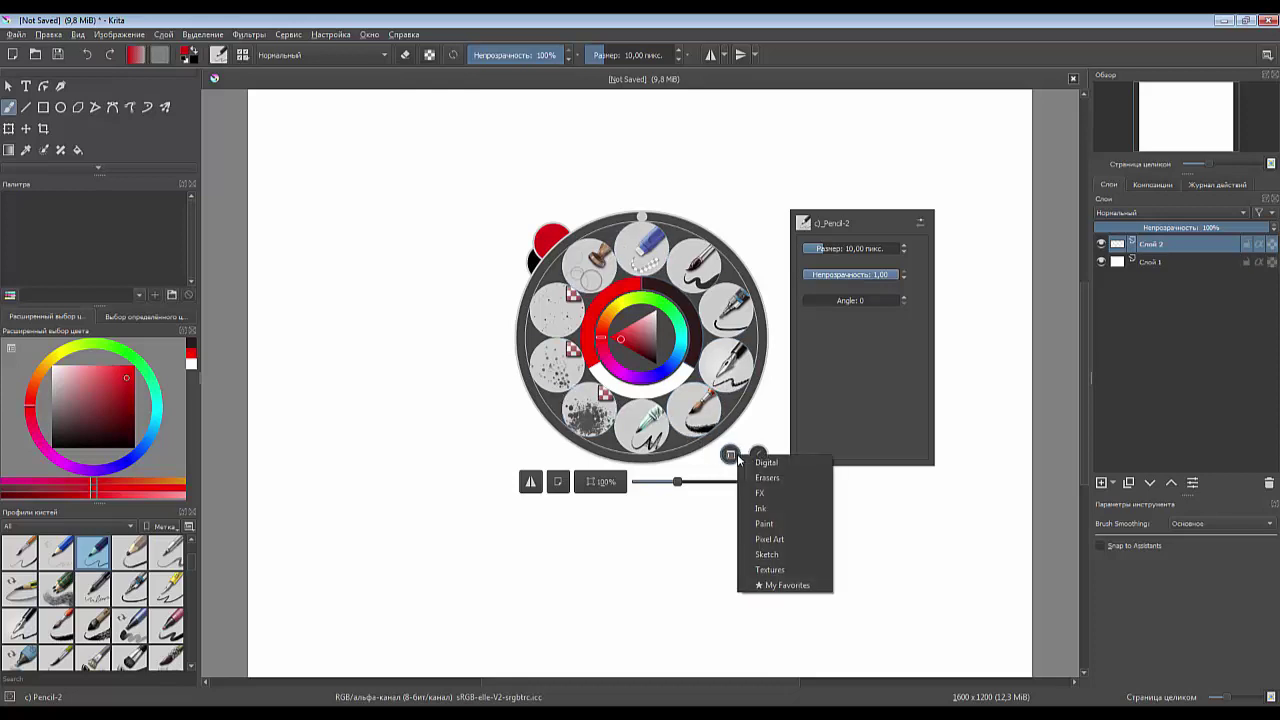
{"action": "left_click", "coordinate": [773, 527]}
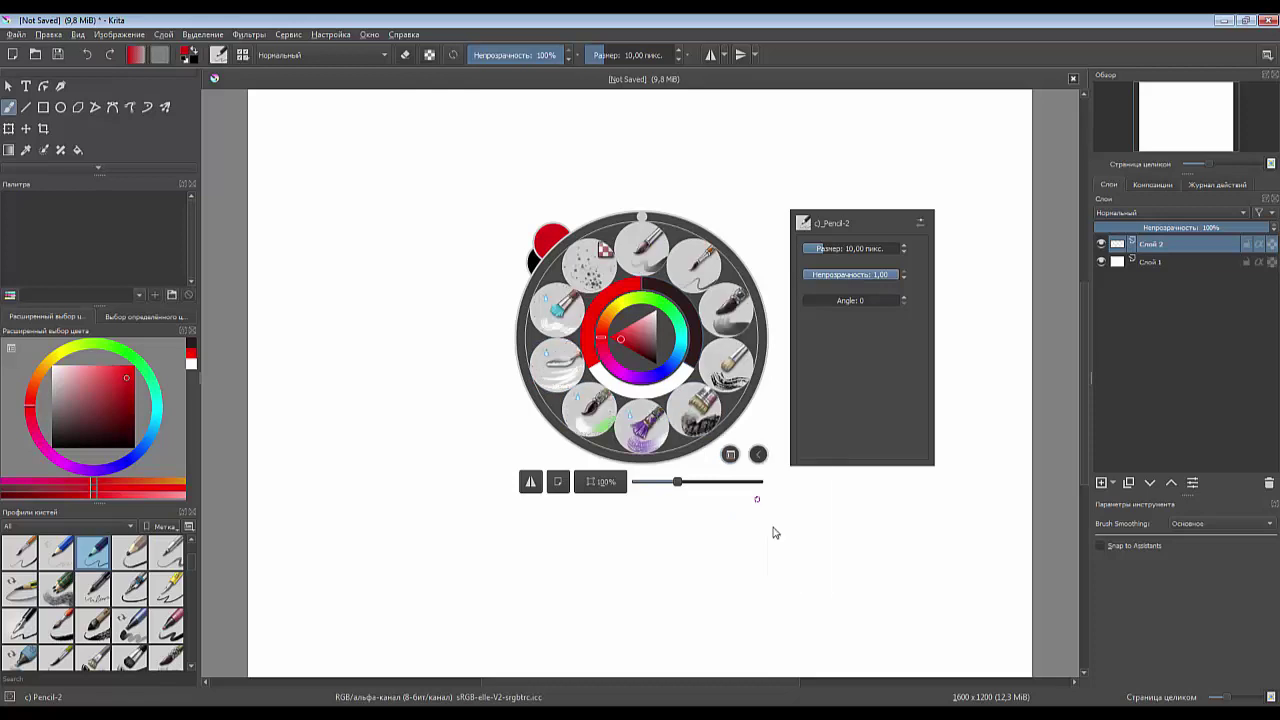
- Browse the Pixel Art, Sketch and Textures tags, then close the tag list
{"action": "left_click", "coordinate": [731, 456]}
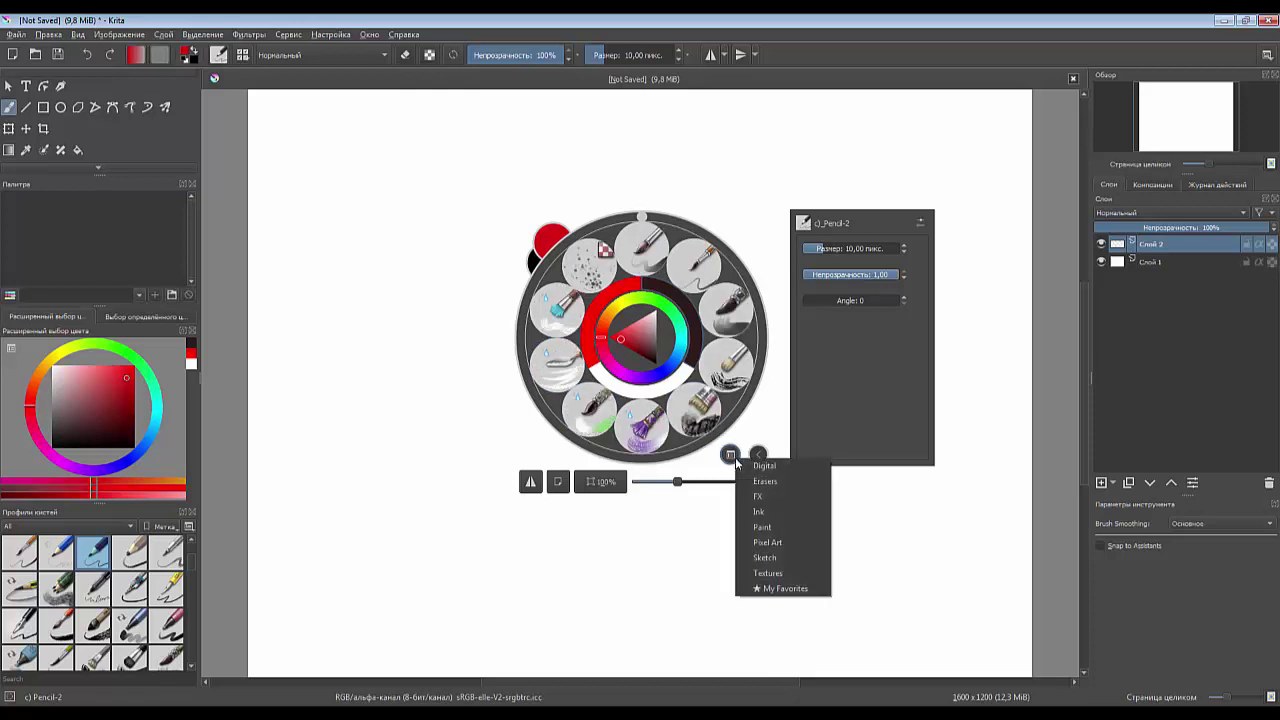
{"action": "left_click", "coordinate": [769, 543]}
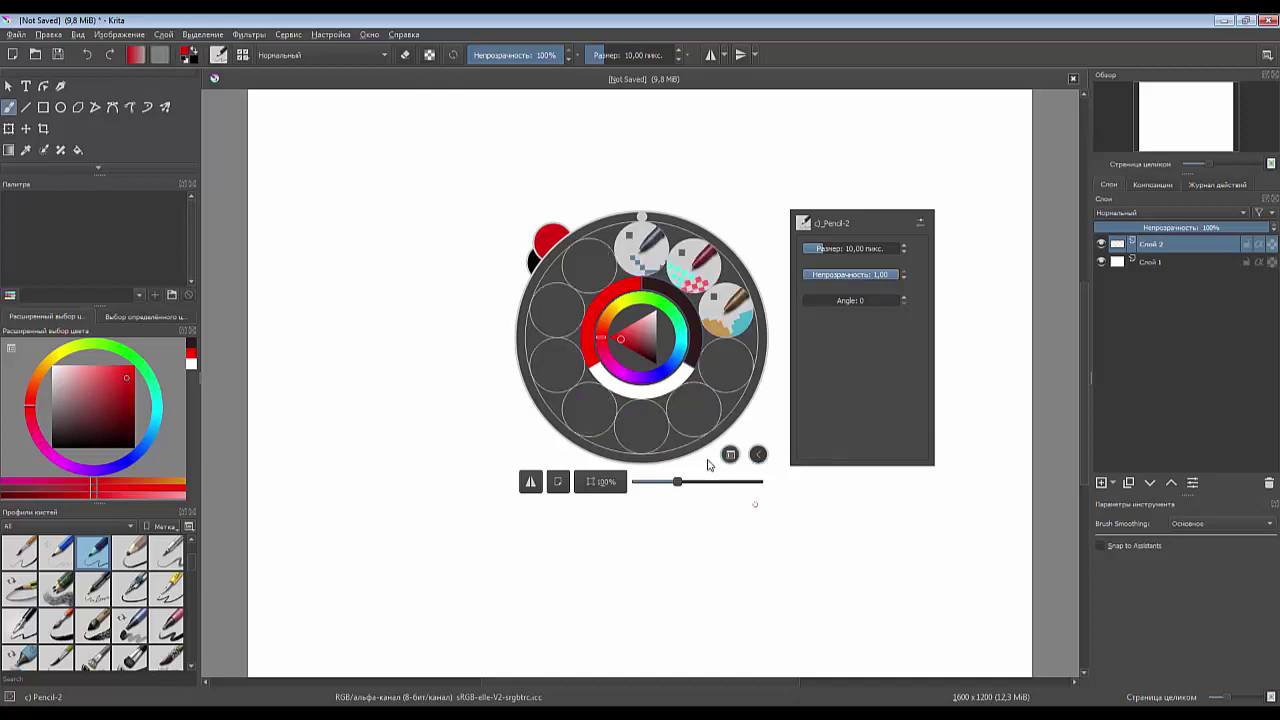
{"action": "left_click", "coordinate": [731, 456]}
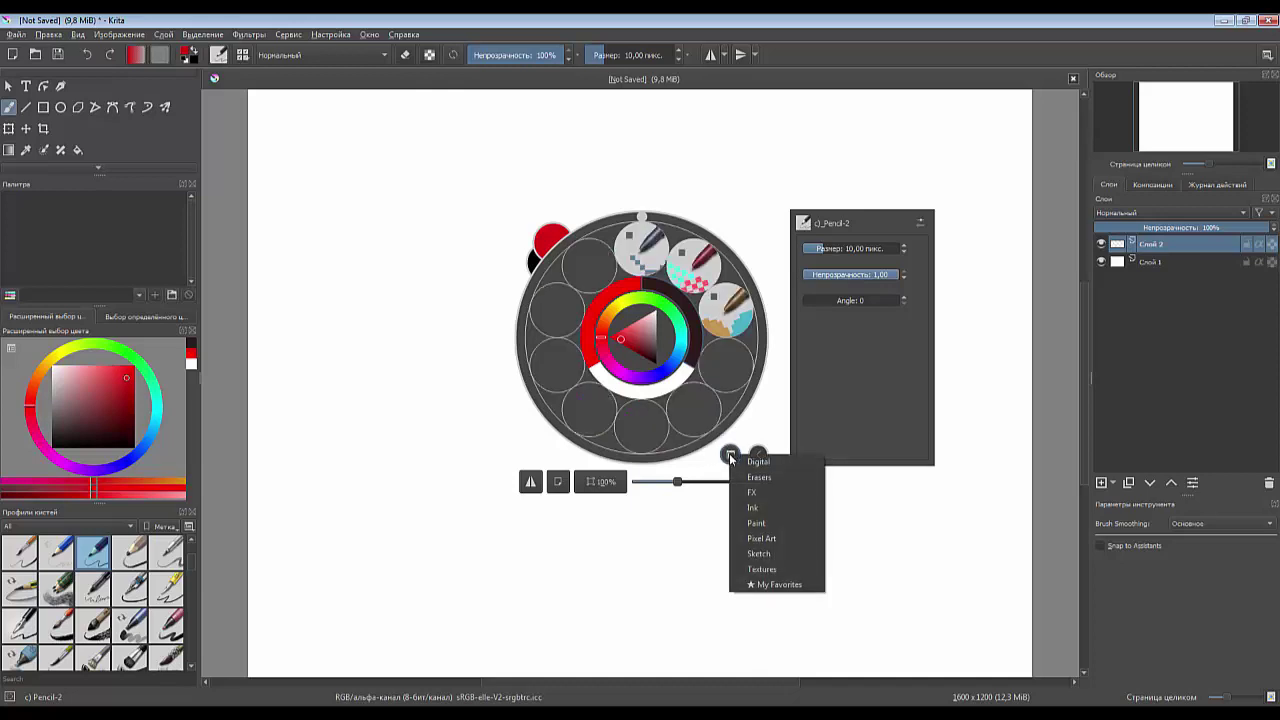
{"action": "left_click", "coordinate": [760, 556]}
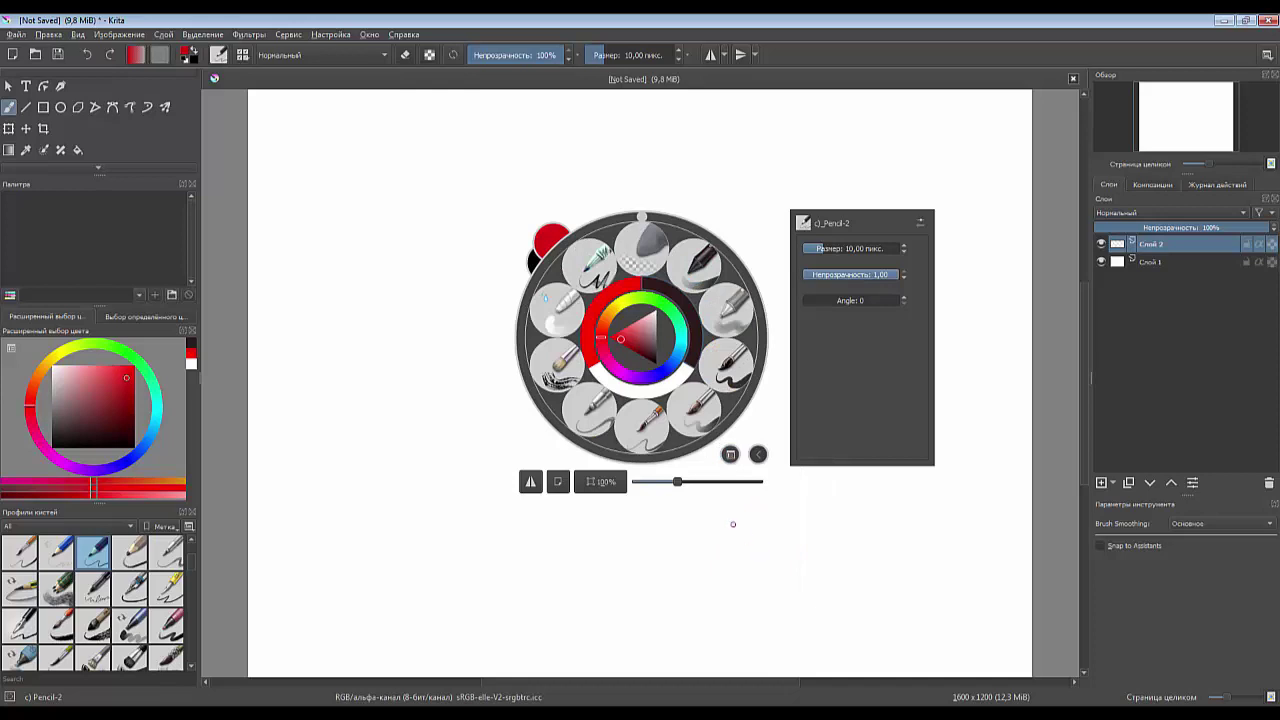
{"action": "left_click", "coordinate": [731, 455]}
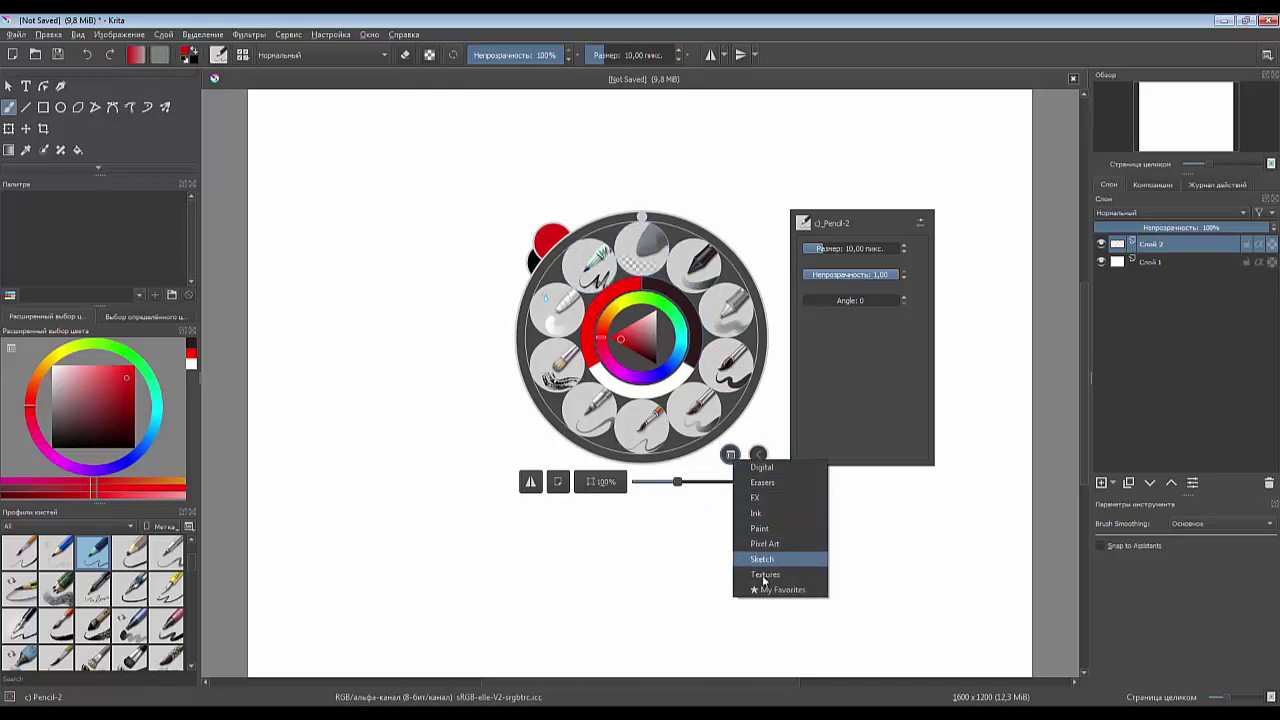
{"action": "left_click", "coordinate": [765, 574]}
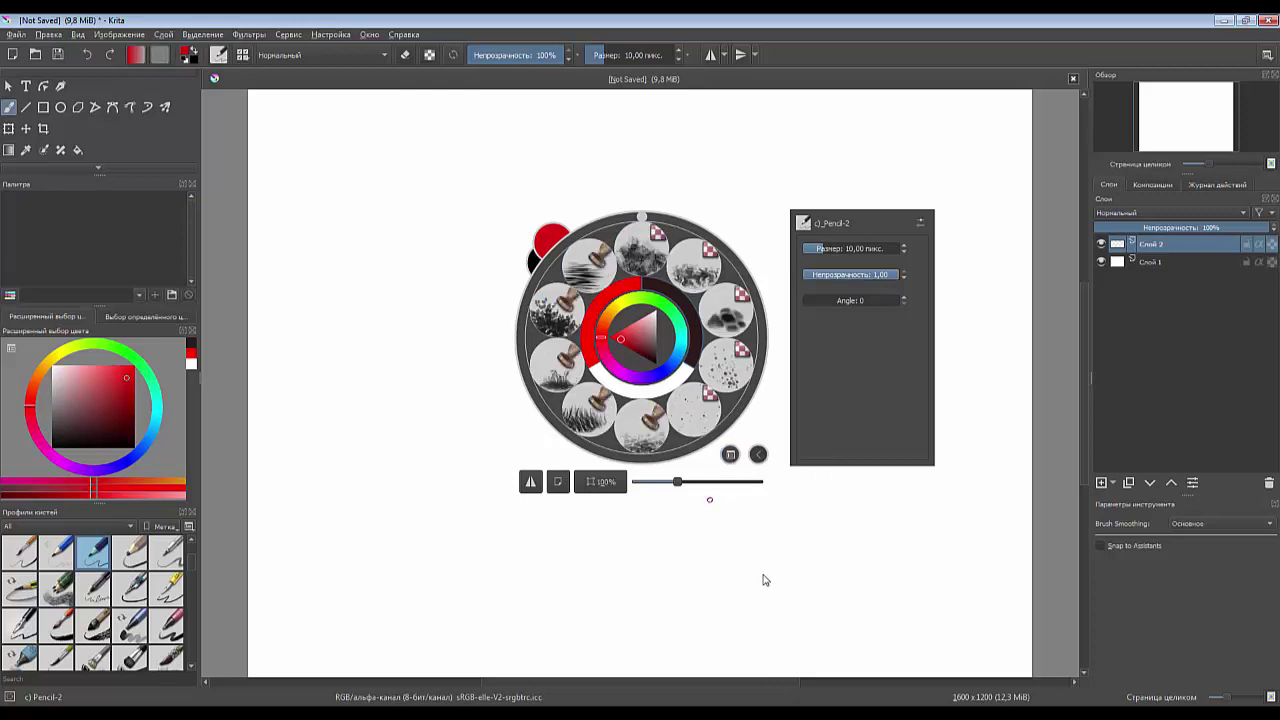
{"action": "left_click", "coordinate": [731, 455]}
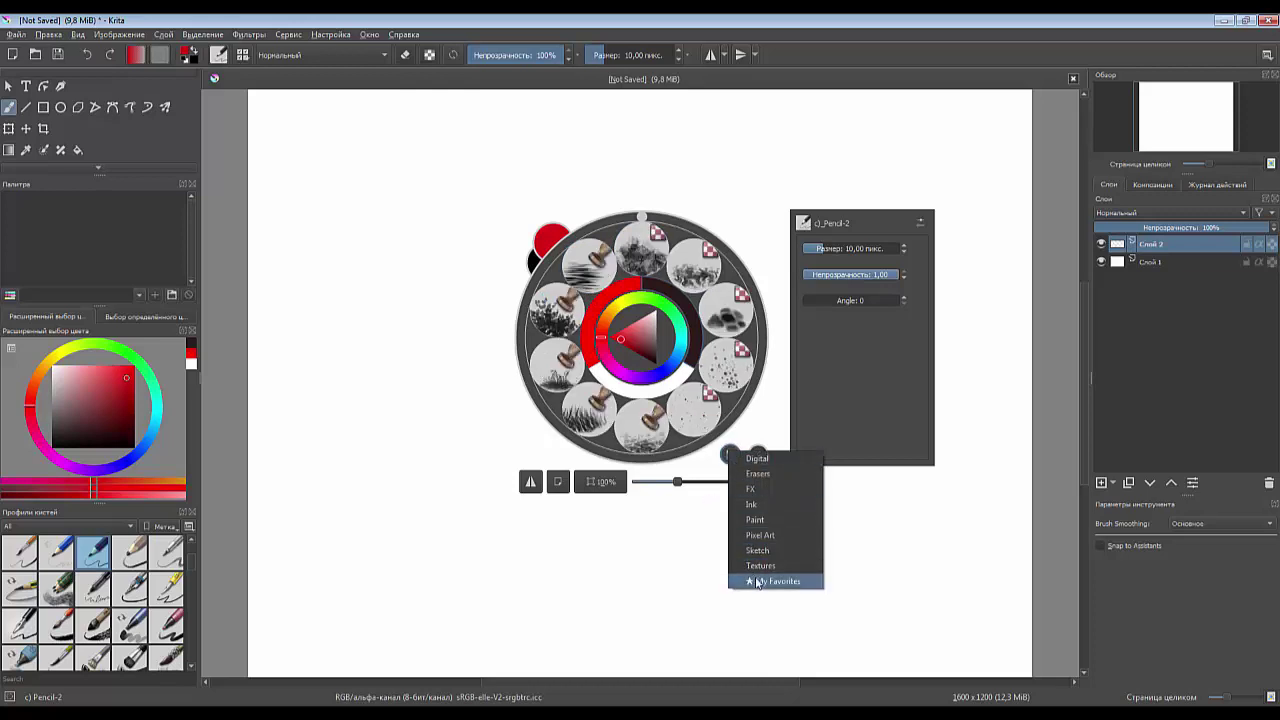
{"action": "left_click", "coordinate": [548, 482]}
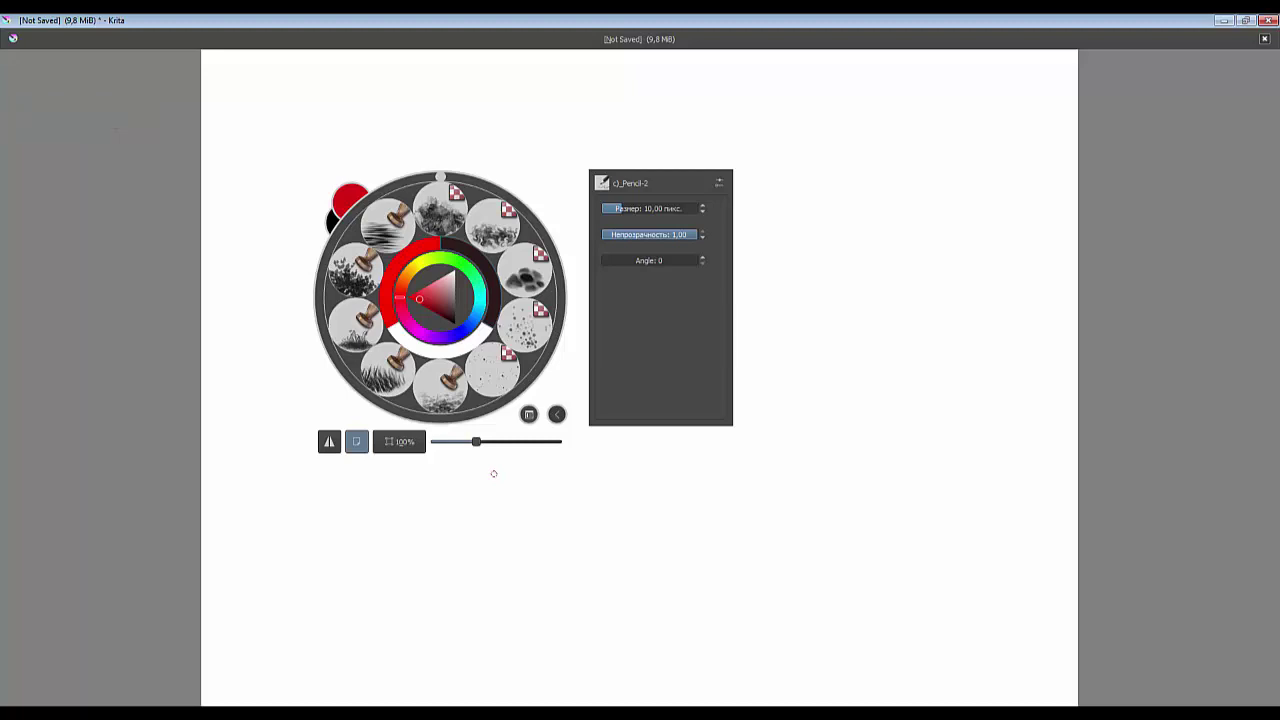
- Toggle canvas-only mode with Tab and the palette button, ending on the full interface
{"action": "key", "text": "Tab"}
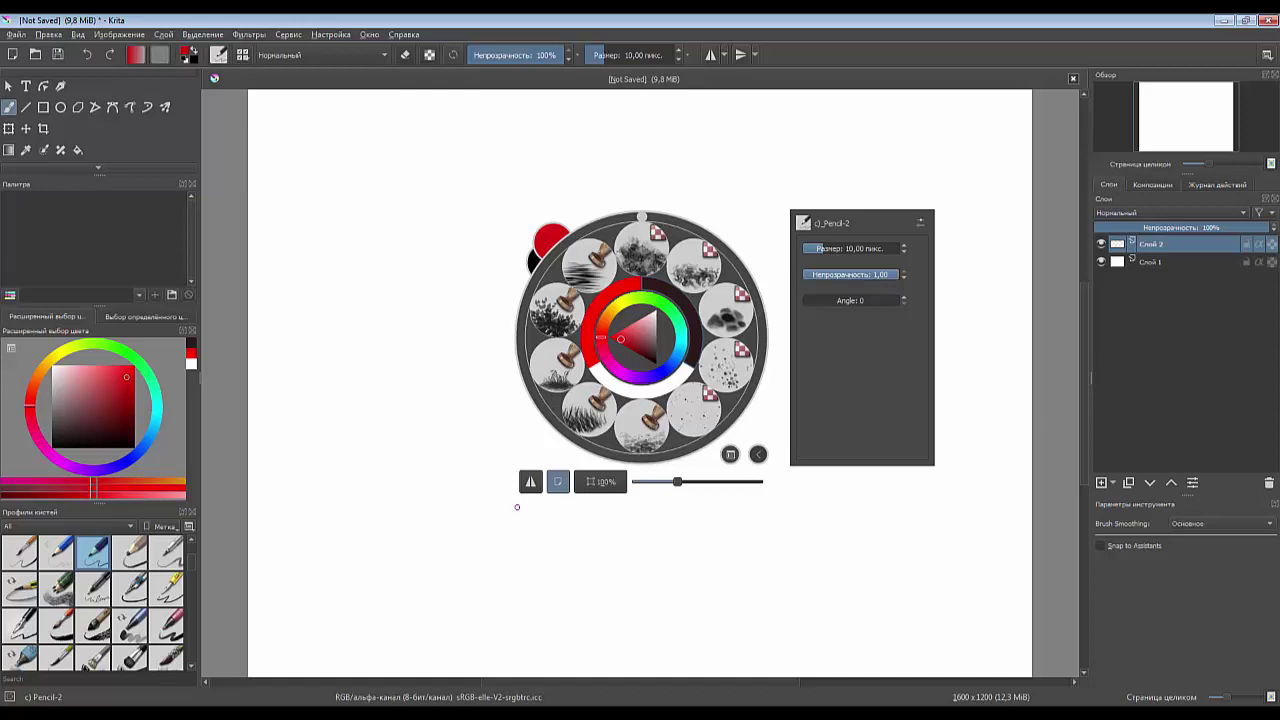
{"action": "key", "text": "Tab"}
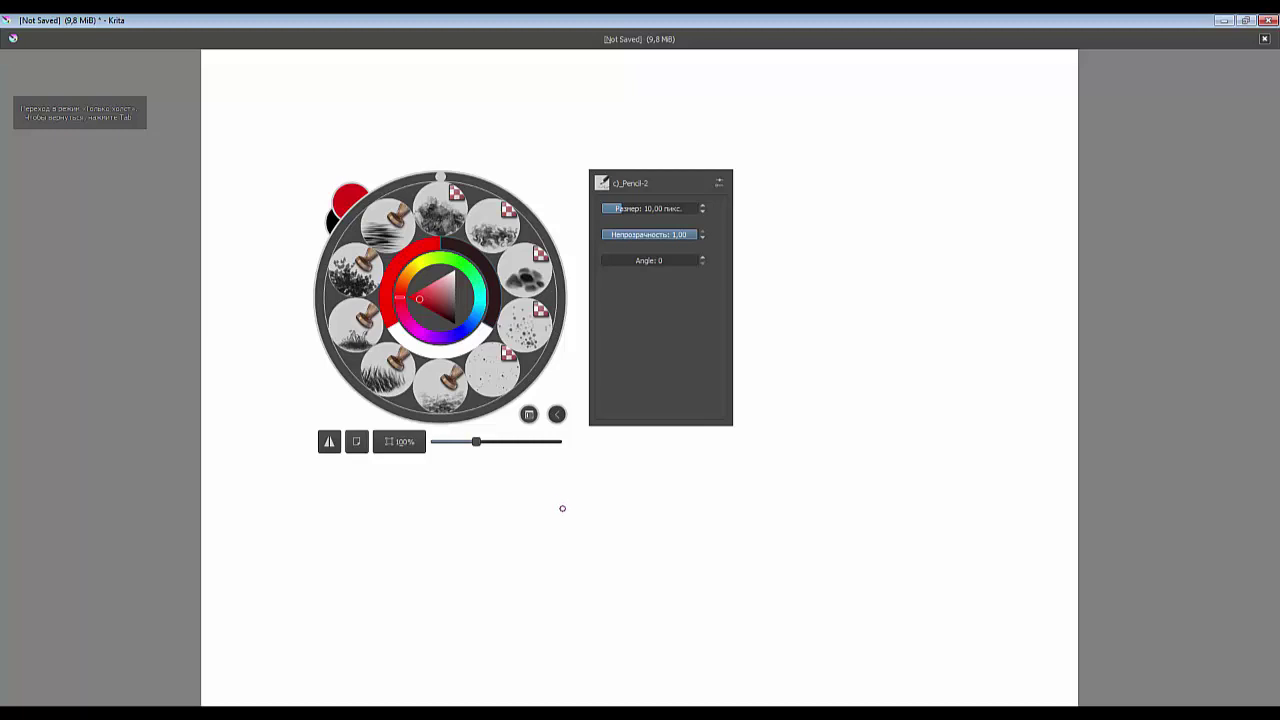
{"action": "key", "text": "Tab"}
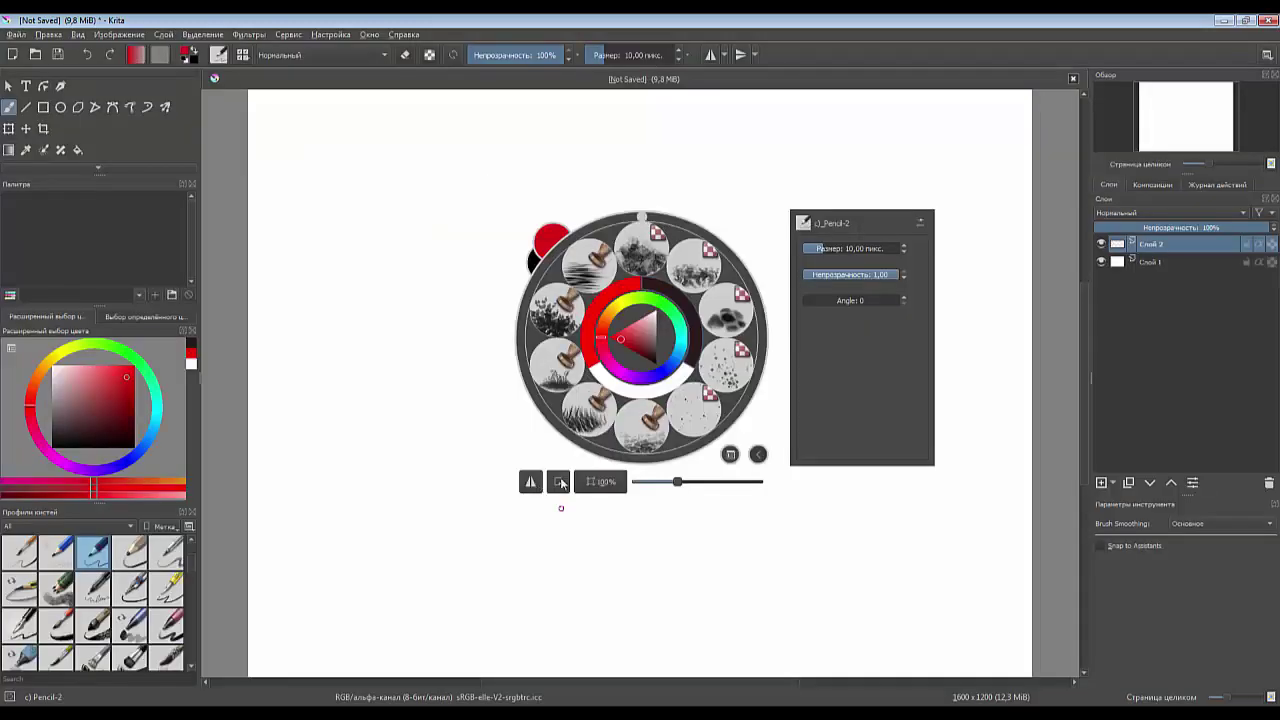
{"action": "left_click", "coordinate": [560, 483]}
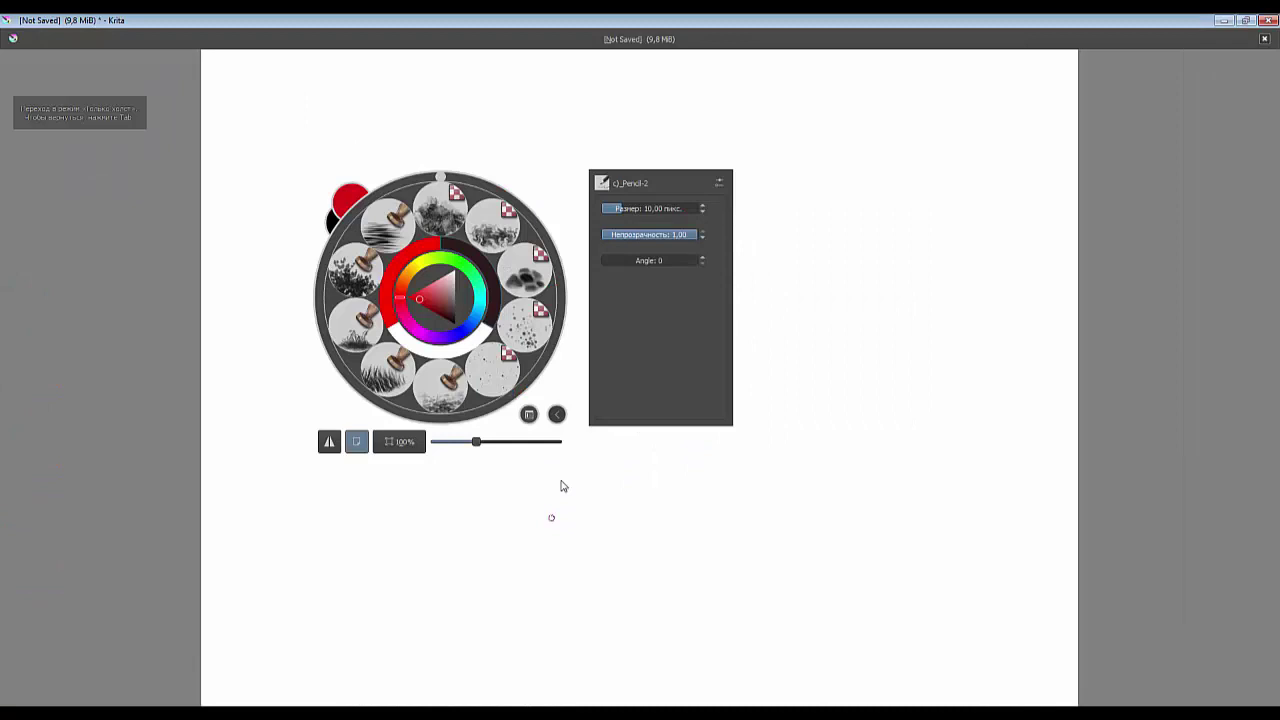
{"action": "key", "text": "Tab"}
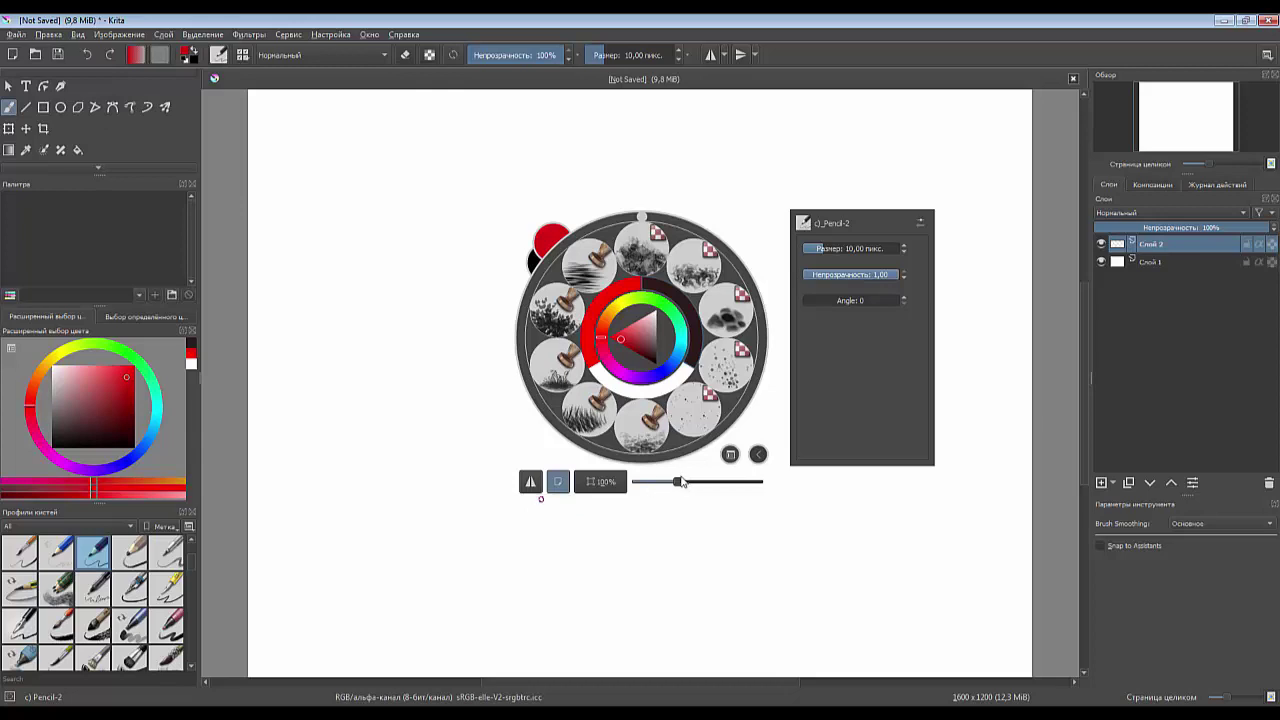
- Hide the size panel, select z) Stamp Water and paint red test strokes
{"action": "mouse_move", "coordinate": [679, 483]}
{"action": "left_mouse_down"}
{"action": "mouse_move", "coordinate": [720, 486]}
{"action": "mouse_move", "coordinate": [685, 484]}
{"action": "left_mouse_up"}
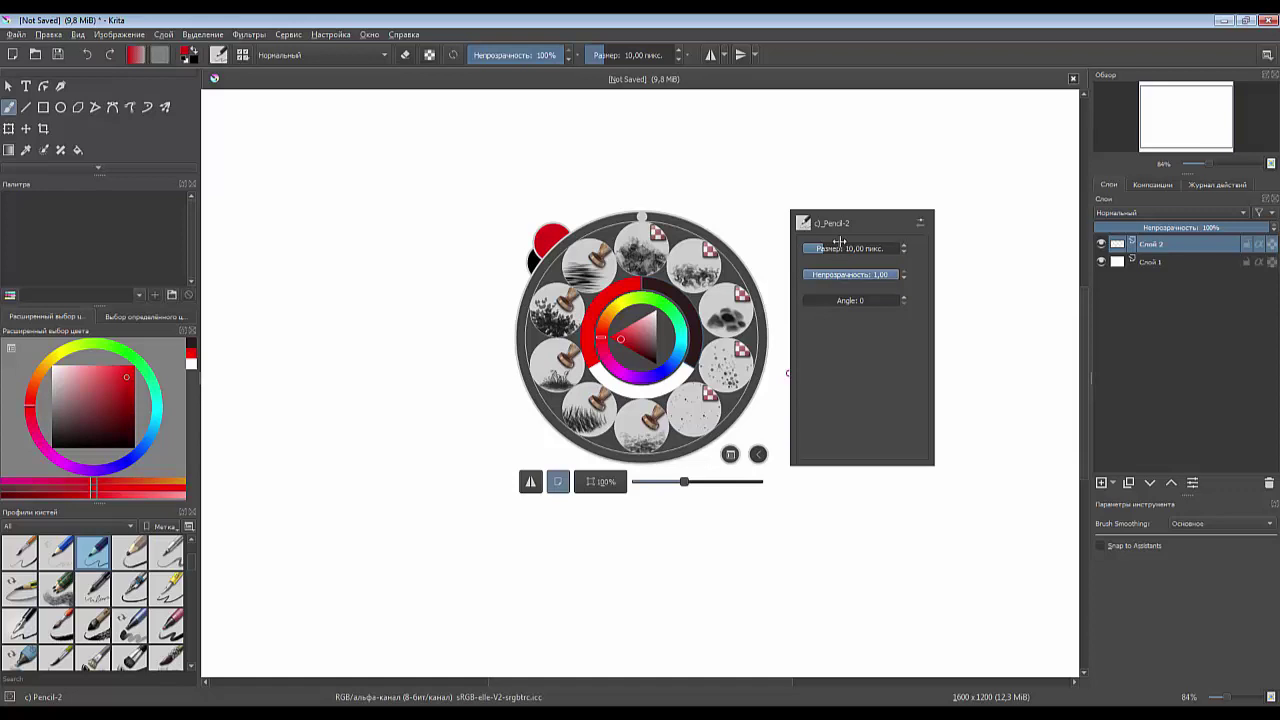
{"action": "left_click", "coordinate": [758, 455]}
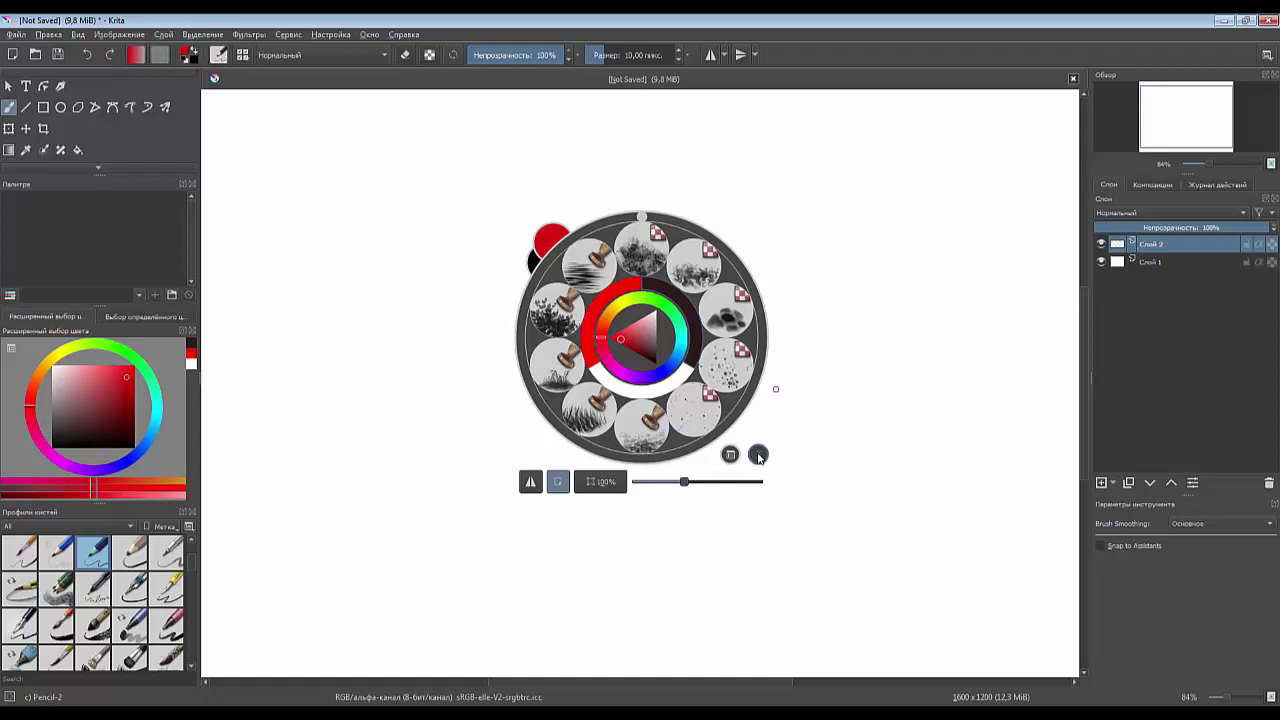
{"action": "left_click", "coordinate": [596, 268]}
{"action": "mouse_move", "coordinate": [540, 245]}
{"action": "left_mouse_down"}
{"action": "mouse_move", "coordinate": [600, 290]}
{"action": "mouse_move", "coordinate": [636, 293]}
{"action": "left_mouse_up"}
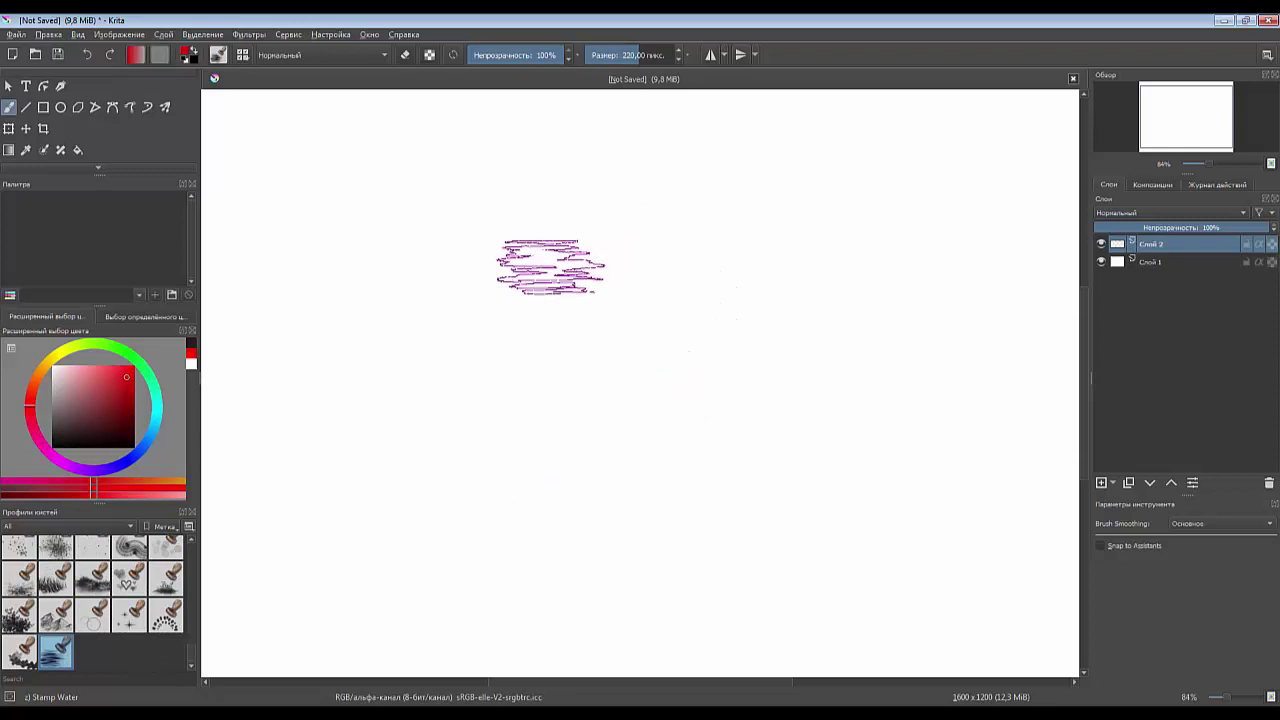
{"action": "mouse_move", "coordinate": [551, 266]}
{"action": "left_mouse_down"}
{"action": "mouse_move", "coordinate": [629, 309]}
{"action": "mouse_move", "coordinate": [760, 302]}
{"action": "left_mouse_up"}
{"action": "mouse_move", "coordinate": [722, 288]}
{"action": "left_mouse_down"}
{"action": "mouse_move", "coordinate": [657, 509]}
{"action": "mouse_move", "coordinate": [529, 429]}
{"action": "mouse_move", "coordinate": [443, 343]}
{"action": "mouse_move", "coordinate": [818, 400]}
{"action": "left_mouse_up"}
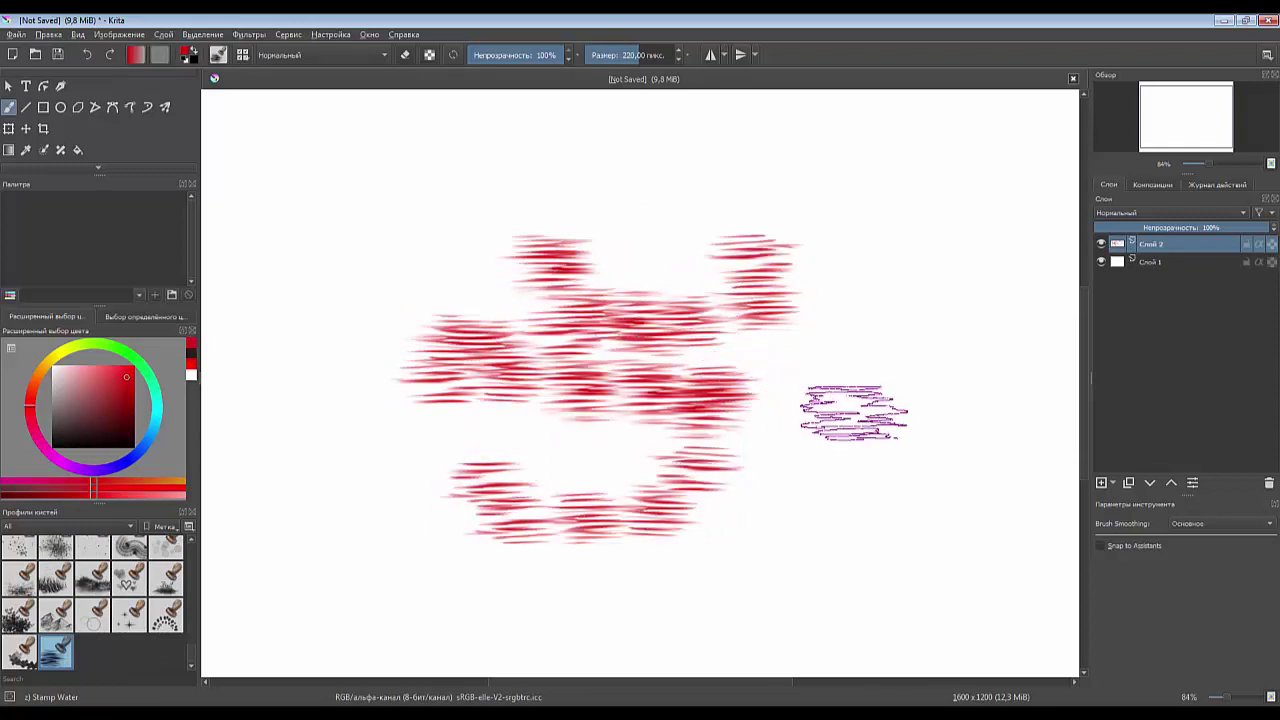
- Undo the Stamp Water strokes and reopen the pop-up palette's tag list
{"action": "key", "text": "ctrl+z"}
{"action": "key", "text": "ctrl+z"}
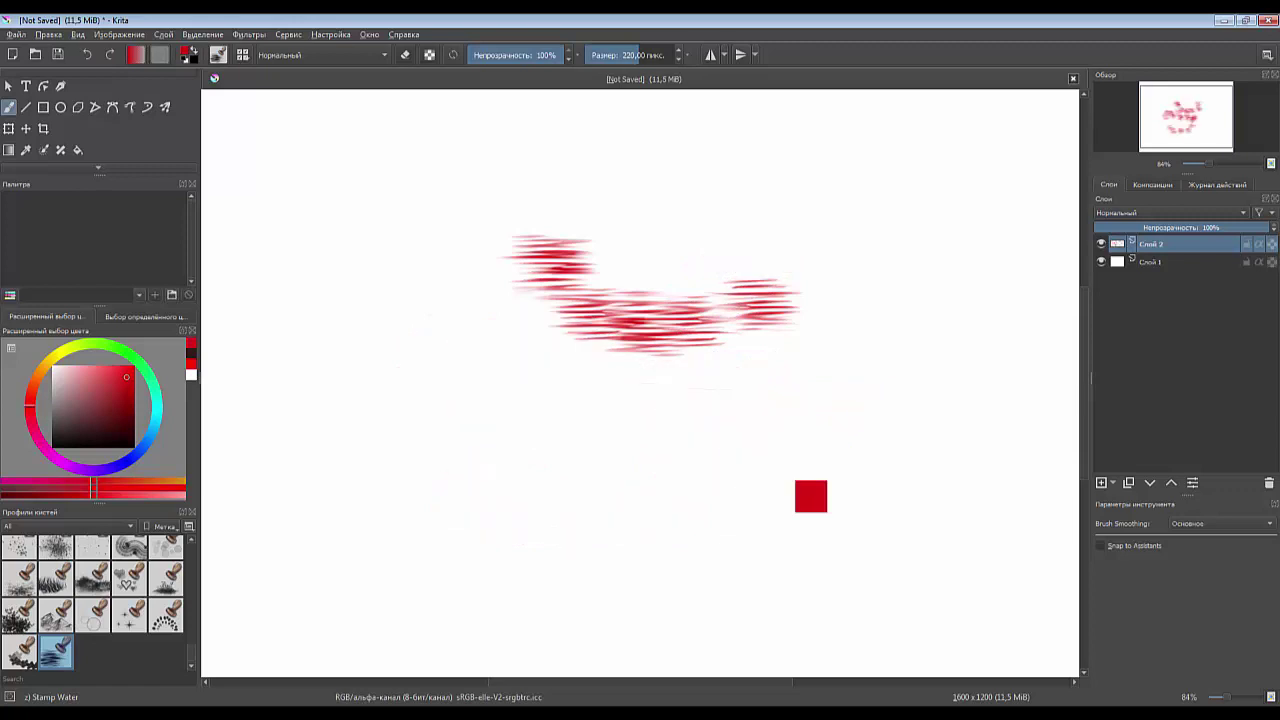
{"action": "key", "text": "ctrl+z"}
{"action": "key", "text": "ctrl+z"}
{"action": "key", "text": "ctrl+z"}
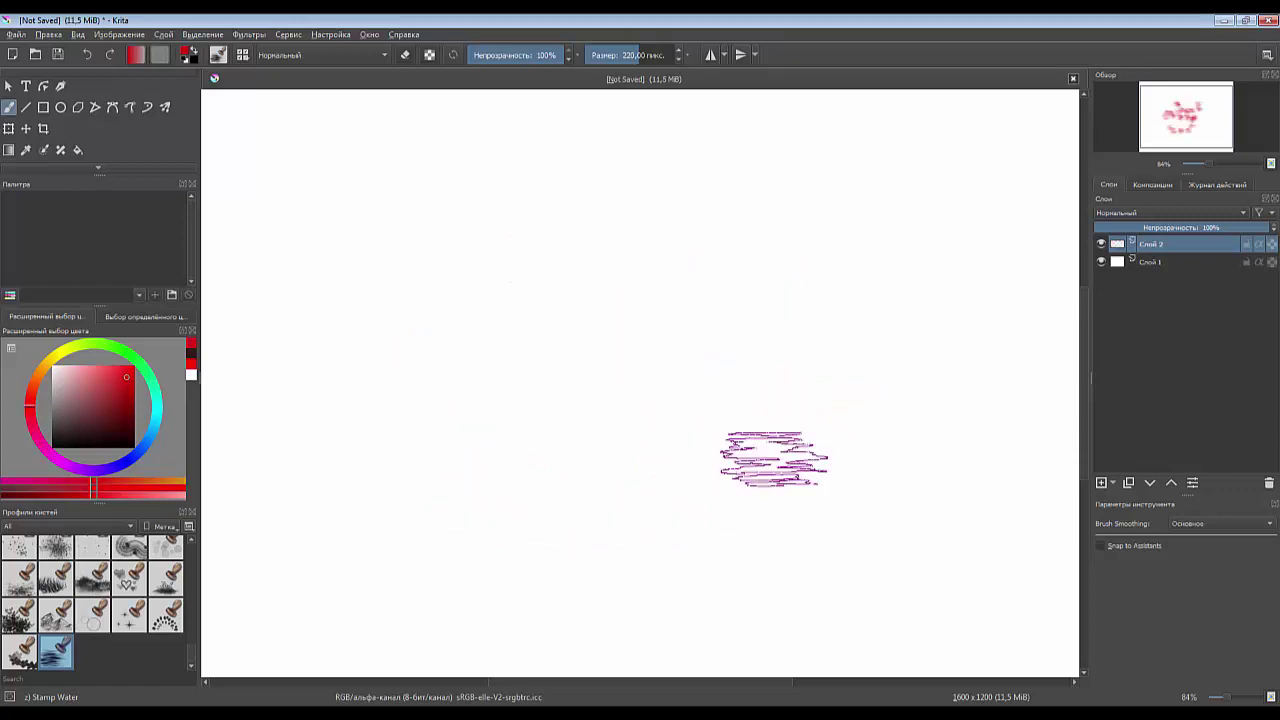
{"action": "right_click", "coordinate": [680, 345]}
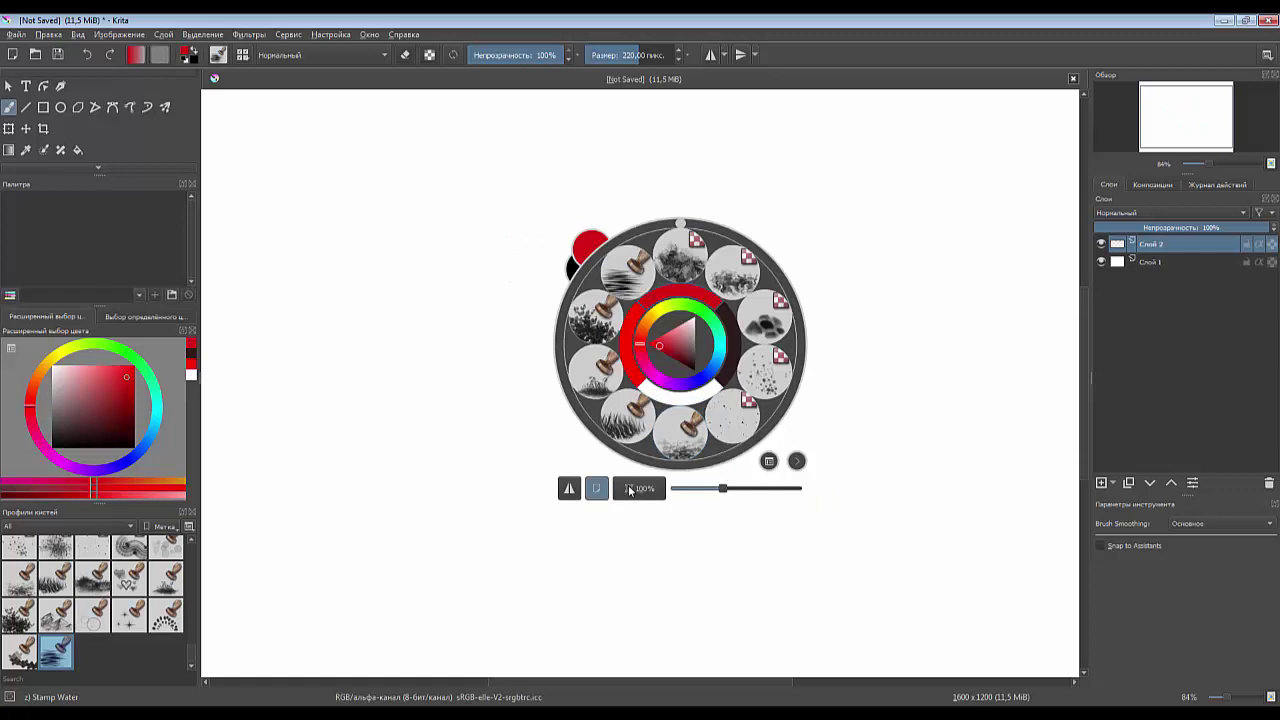
{"action": "left_click_drag", "start_coordinate": [627, 489], "coordinate": [596, 495]}
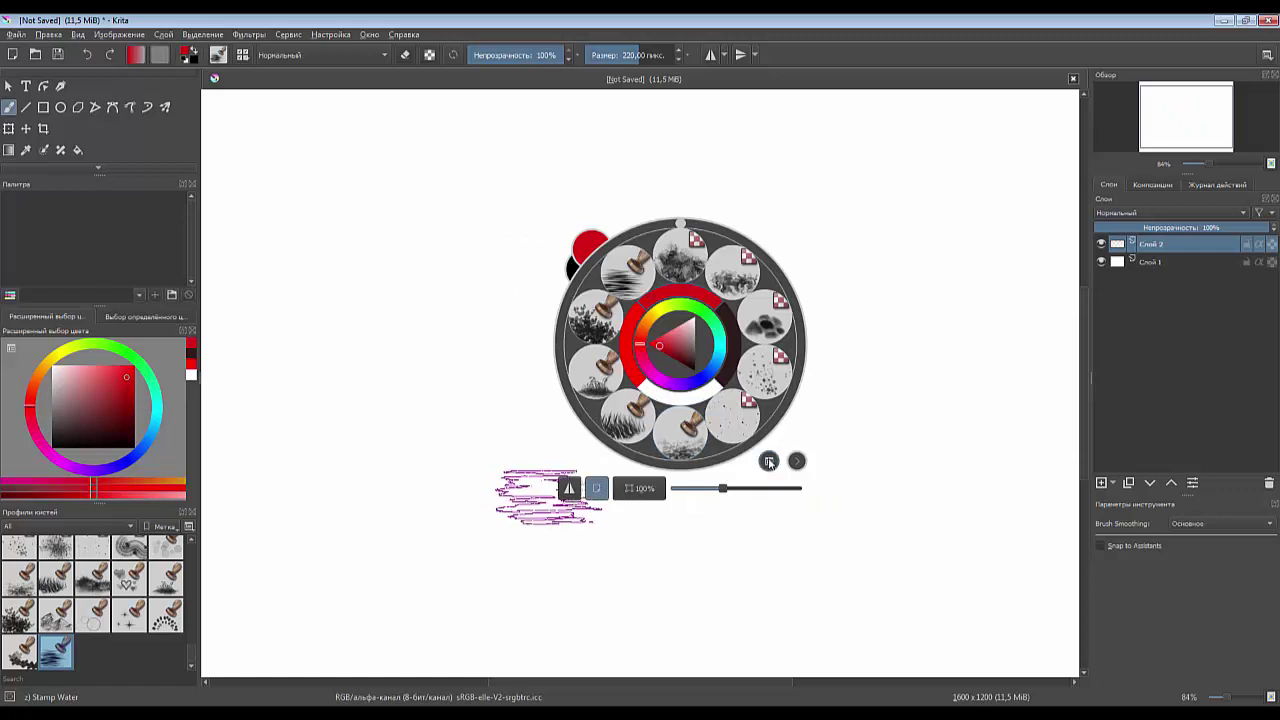
{"action": "left_click", "coordinate": [769, 461]}
- Switch palette tag, test b) Basic-5 Size Opacity at 40 px, and clear the stroke
{"action": "left_click", "coordinate": [800, 467]}
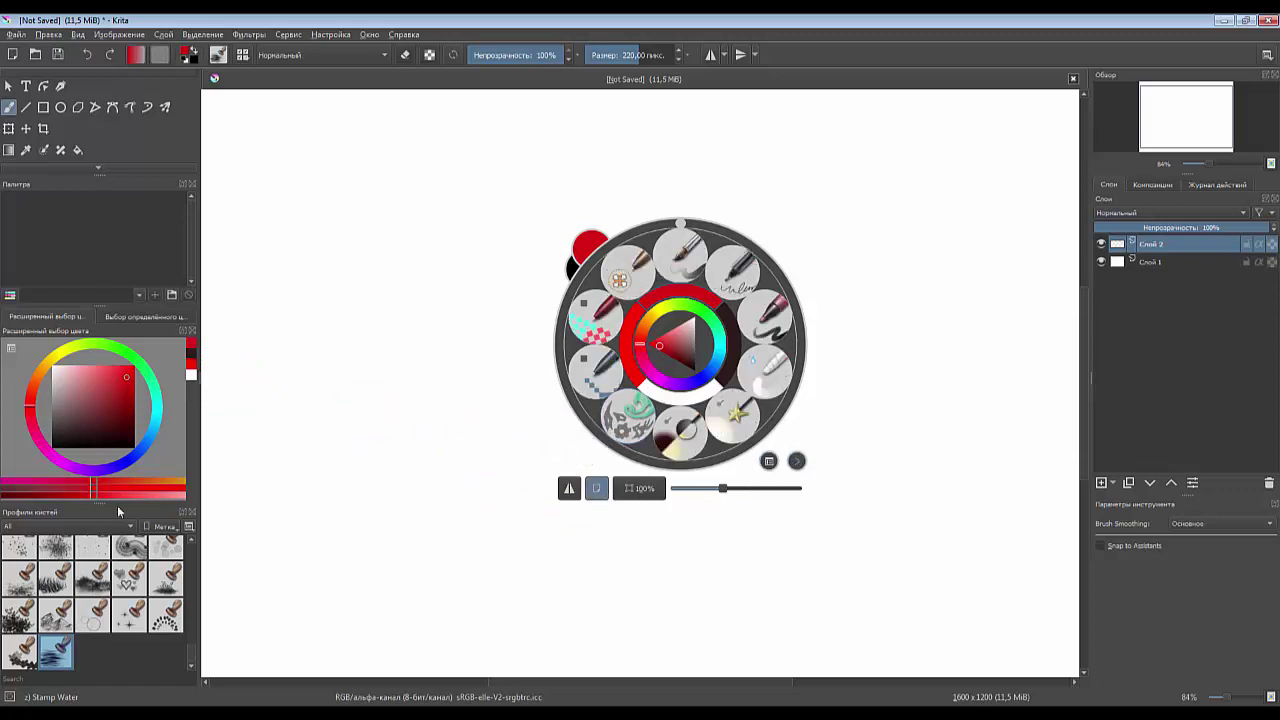
{"action": "left_click", "coordinate": [674, 261]}
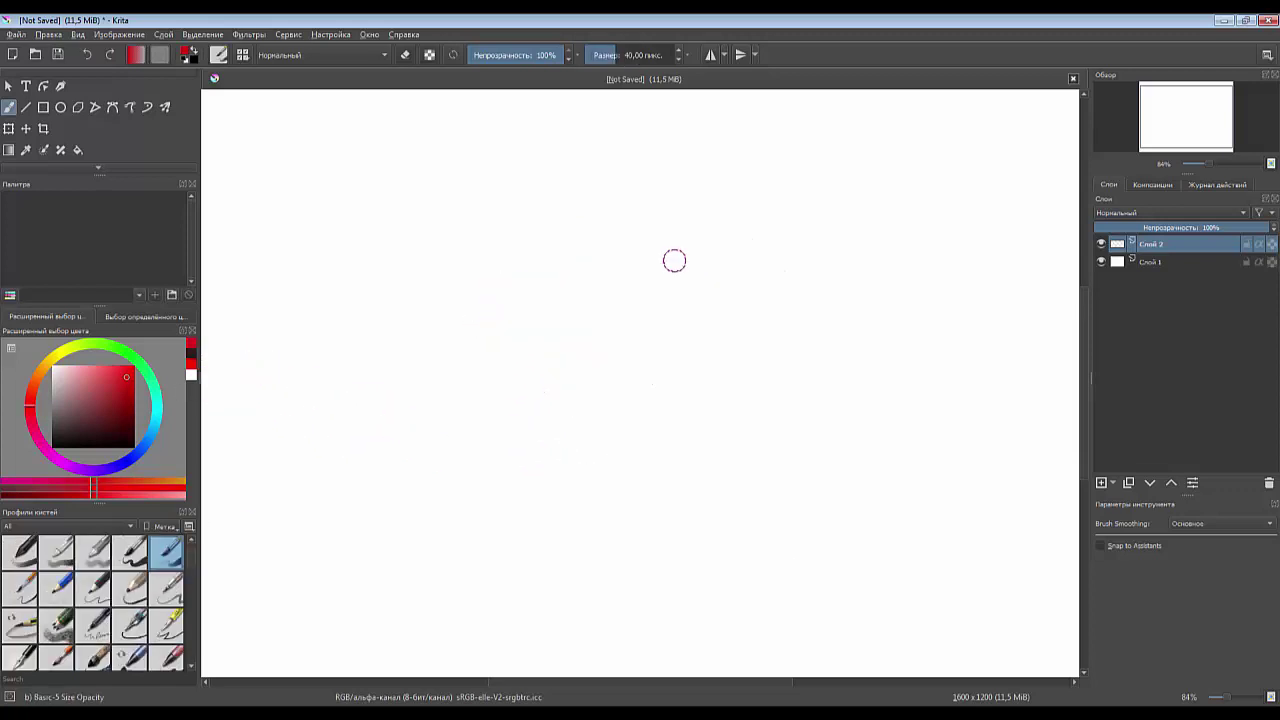
{"action": "left_click_drag", "start_coordinate": [428, 216], "coordinate": [802, 410]}
{"action": "left_click", "coordinate": [839, 449]}
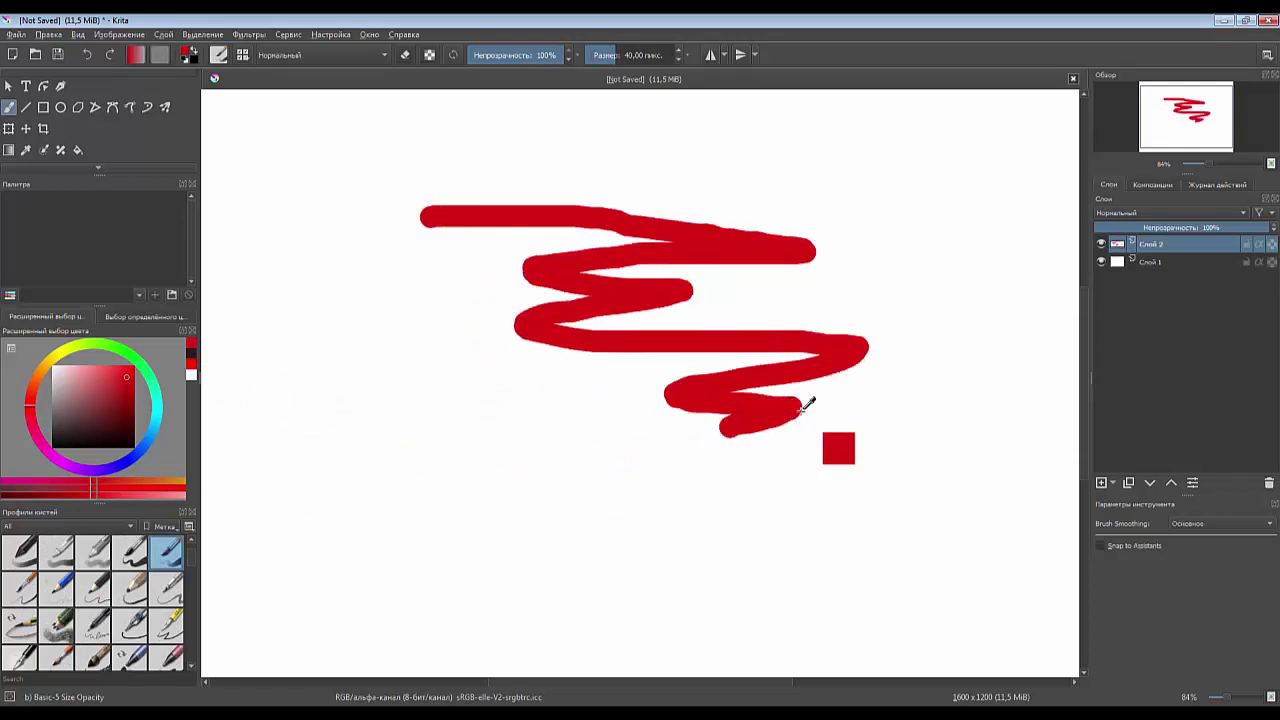
{"action": "key", "text": "Delete"}
{"action": "right_click", "coordinate": [576, 344]}
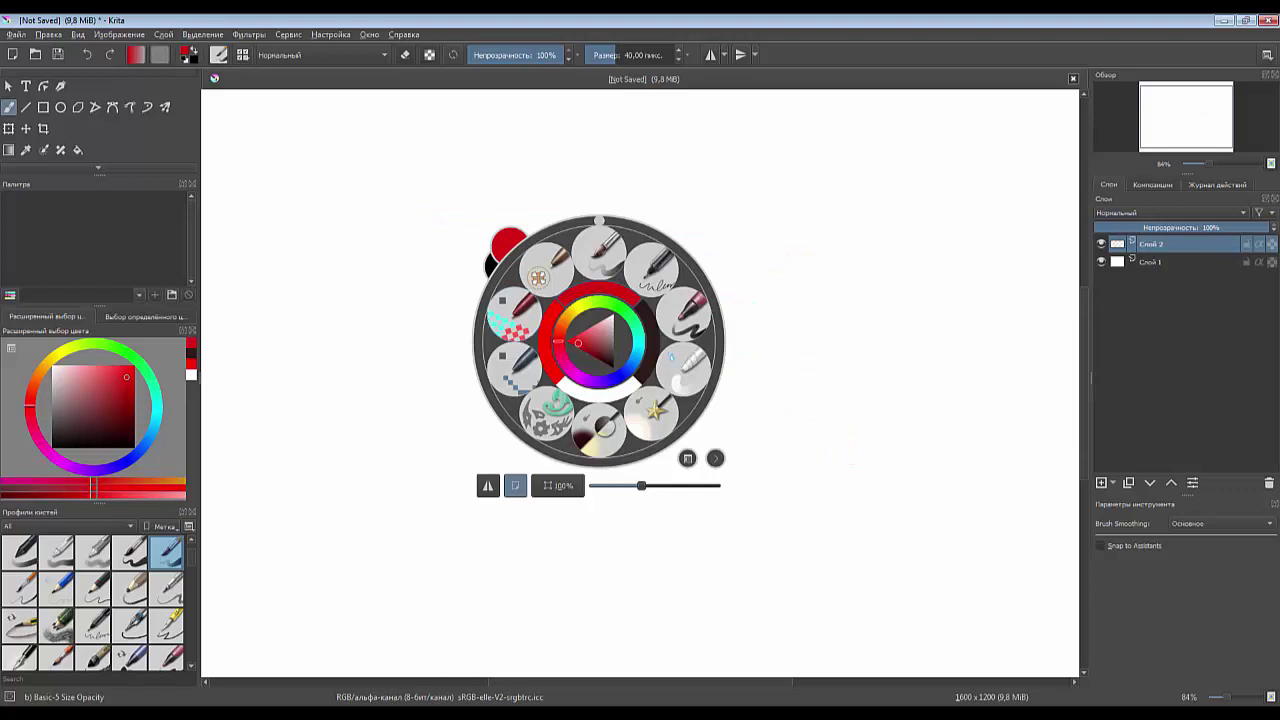
- Set the Brush Presets docker to a detailed named list with smaller icons
{"action": "left_click", "coordinate": [165, 527]}
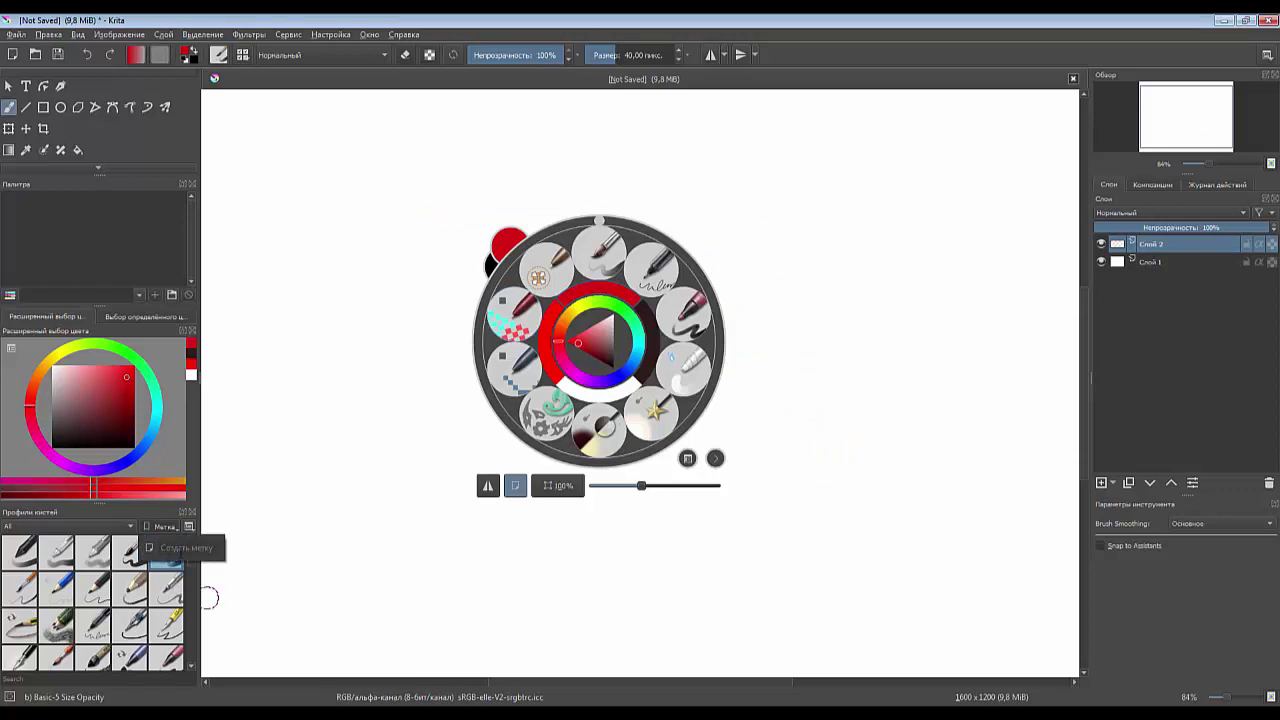
{"action": "left_click", "coordinate": [188, 528]}
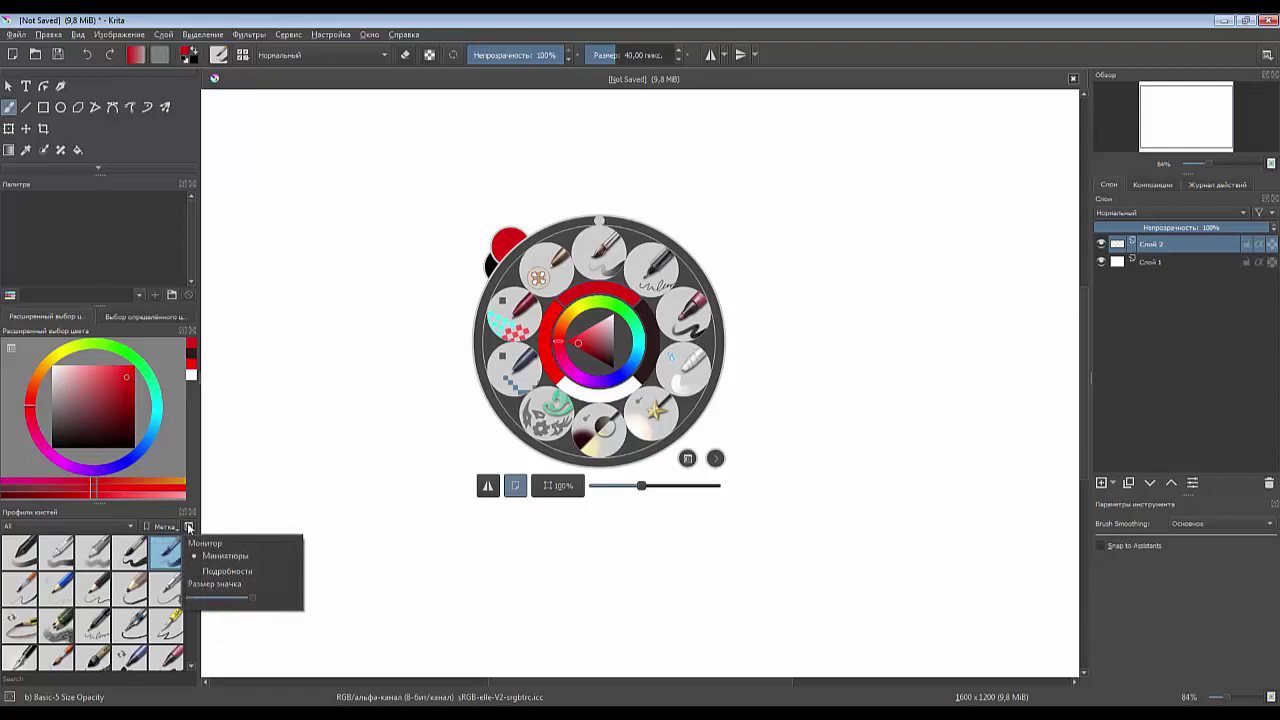
{"action": "left_click", "coordinate": [212, 571]}
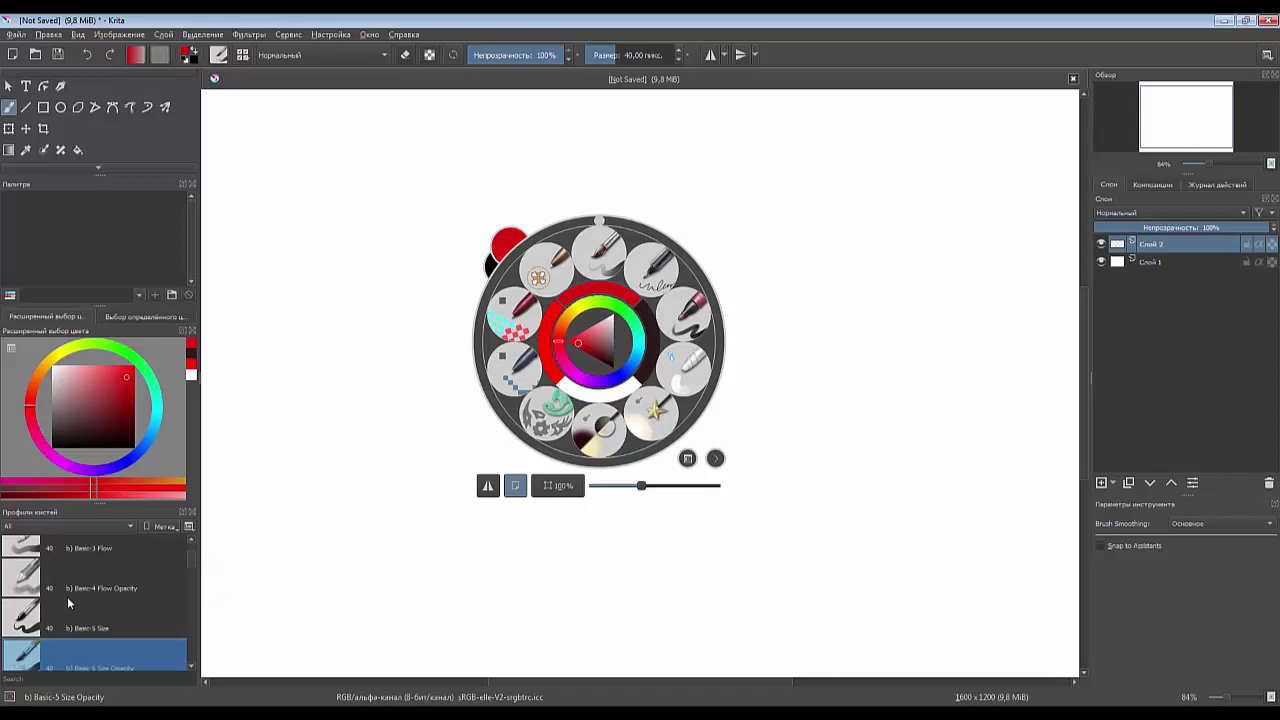
{"action": "left_click", "coordinate": [190, 527]}
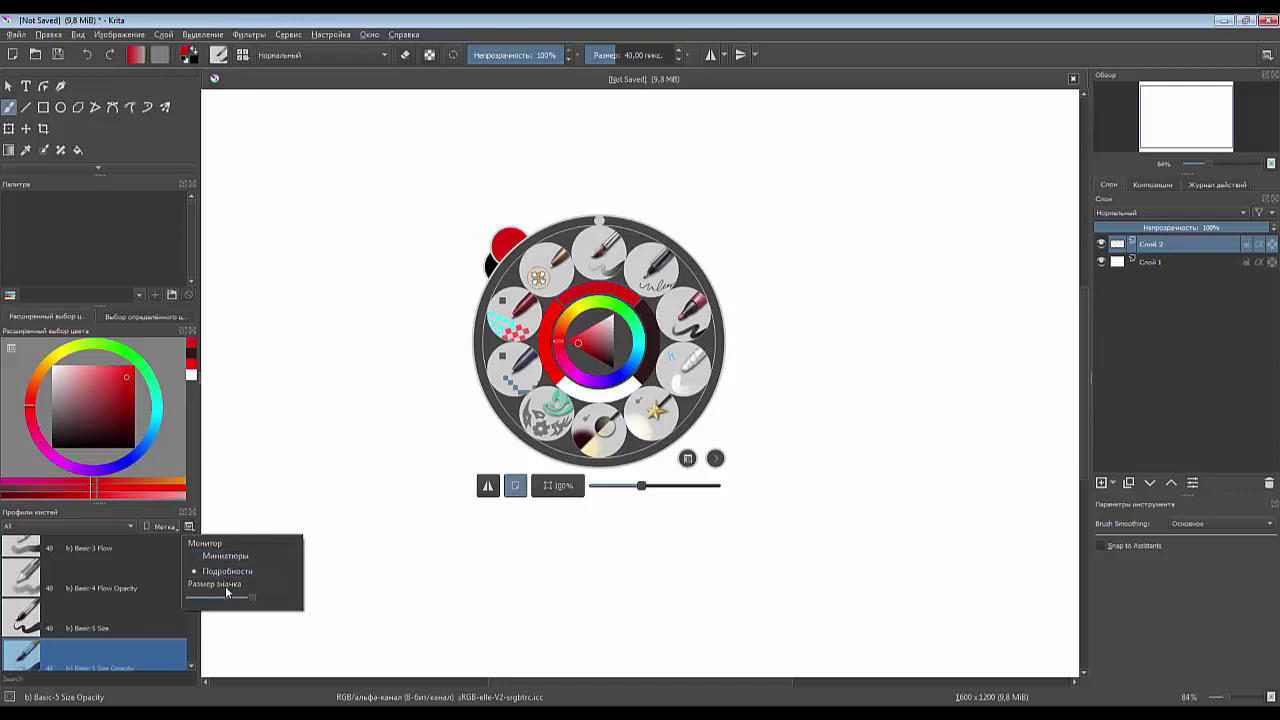
{"action": "mouse_move", "coordinate": [251, 598]}
{"action": "left_mouse_down"}
{"action": "mouse_move", "coordinate": [183, 604]}
{"action": "mouse_move", "coordinate": [310, 604]}
{"action": "mouse_move", "coordinate": [229, 604]}
{"action": "left_mouse_up"}
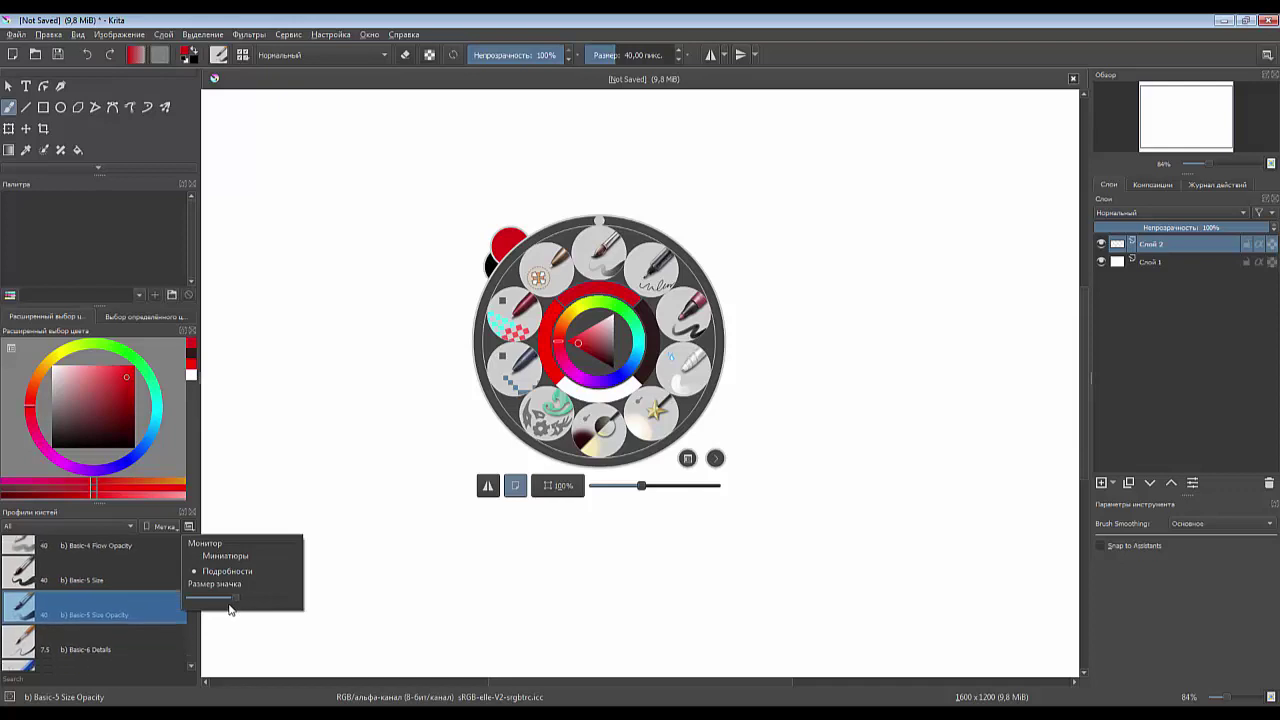
- Filter presets by the My Favorites tag, then show All presets again
{"action": "left_click", "coordinate": [111, 529]}
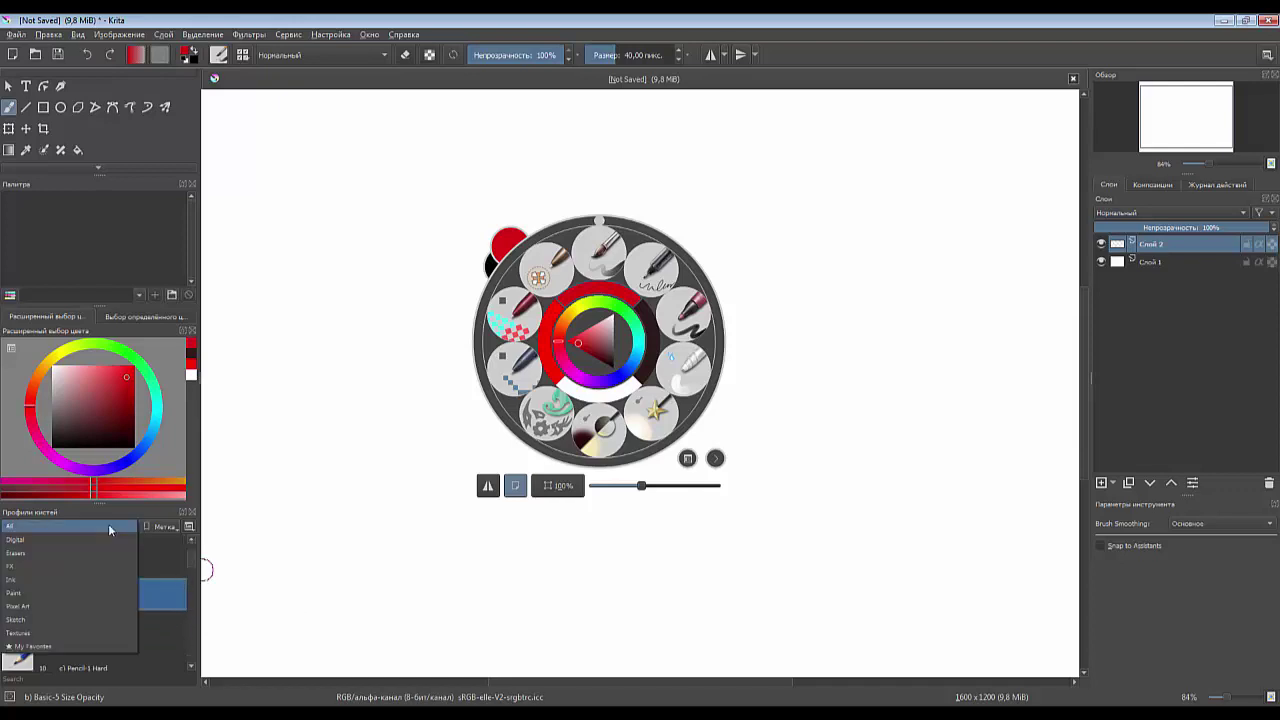
{"action": "left_click", "coordinate": [37, 648]}
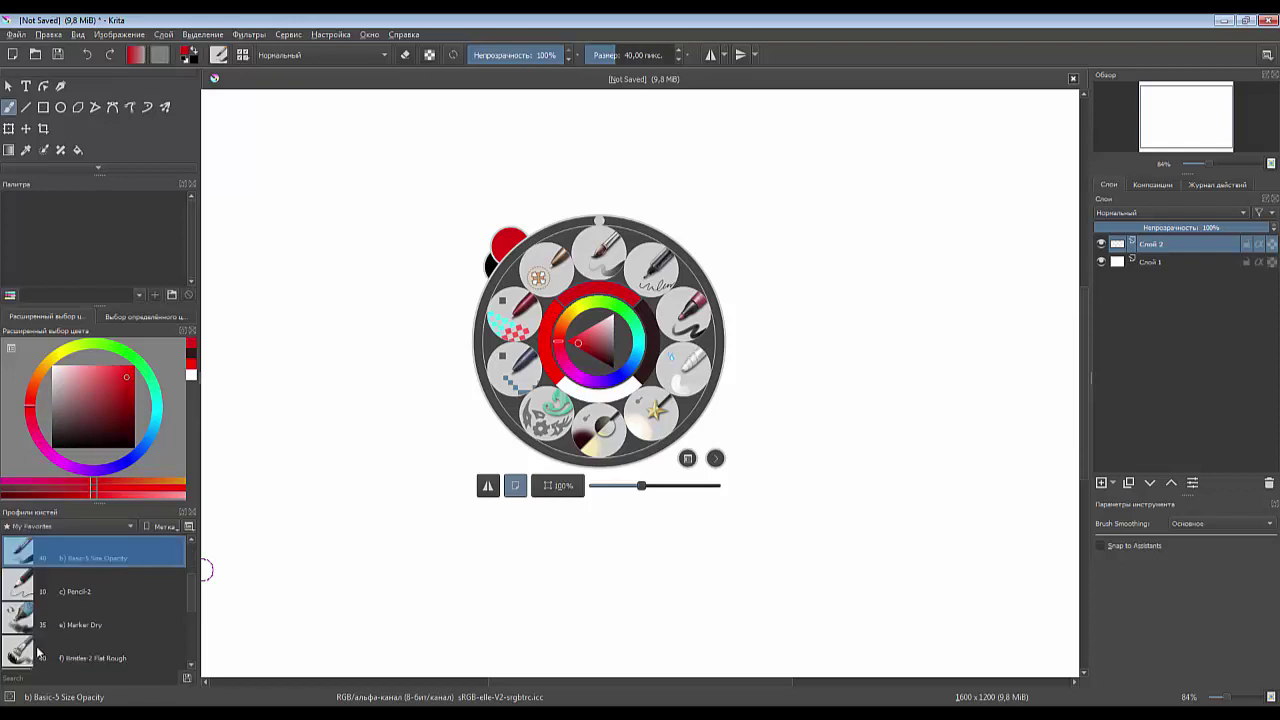
{"action": "left_click", "coordinate": [37, 527]}
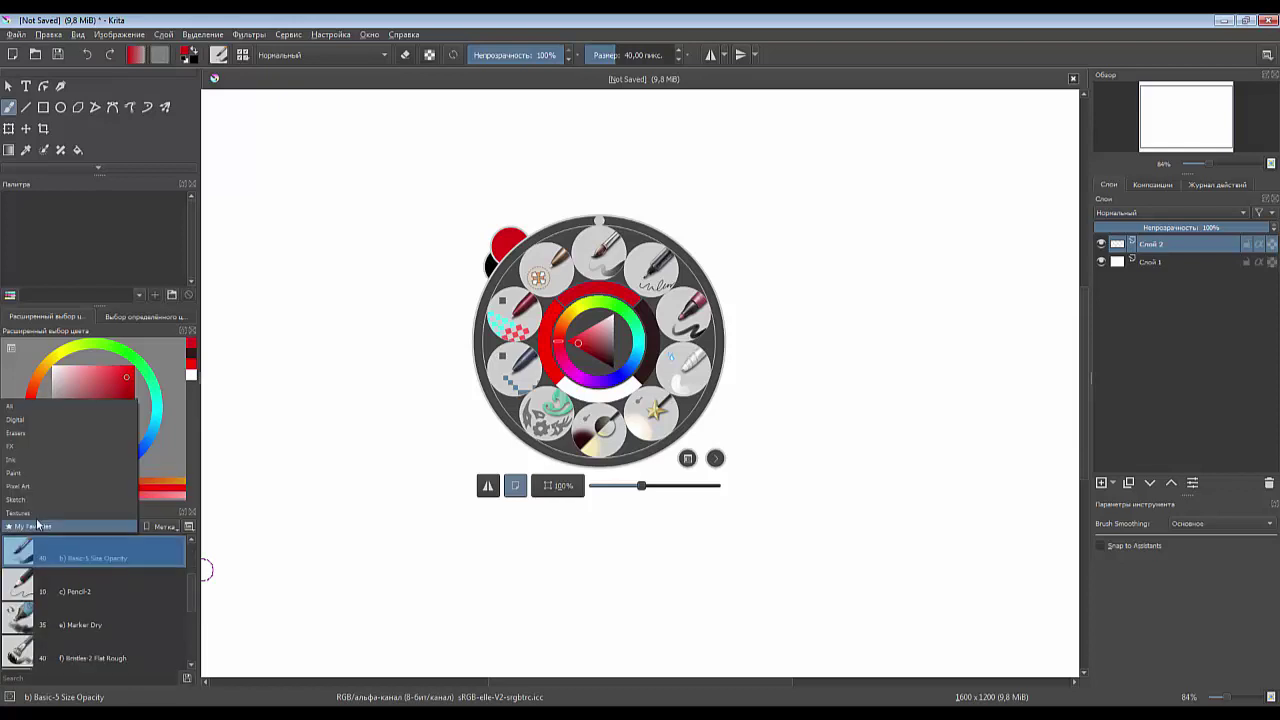
{"action": "left_click", "coordinate": [18, 407]}
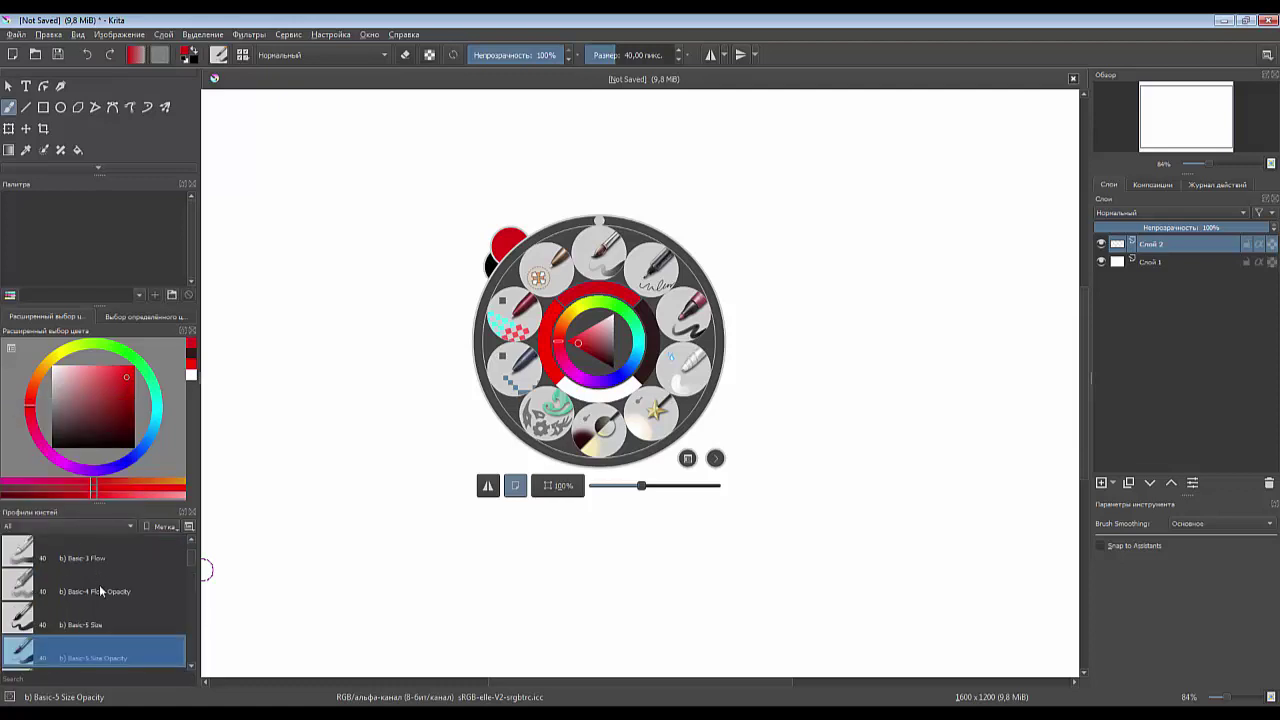
{"action": "left_click", "coordinate": [164, 528]}
{"action": "type", "text": "My brush"}
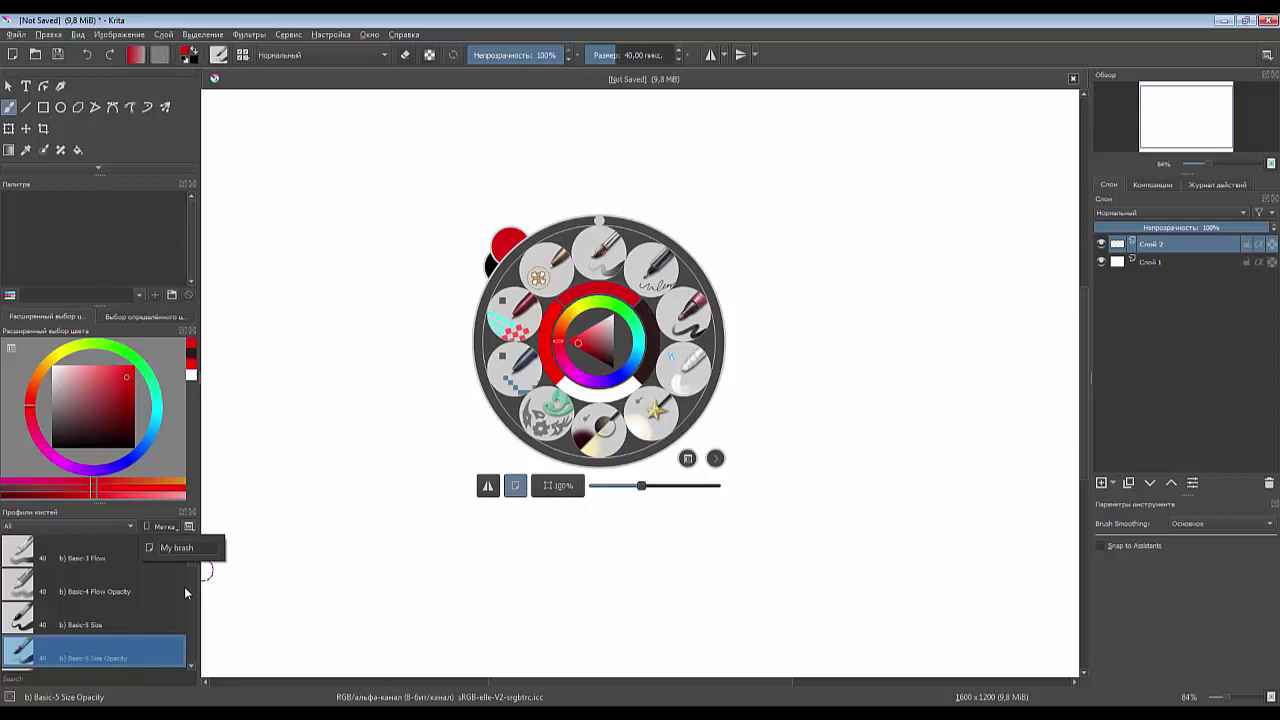
- Select b) Basic-4 Flow Opacity, check its My brush tag assignment, and list the preset tags
{"action": "left_click", "coordinate": [166, 592]}
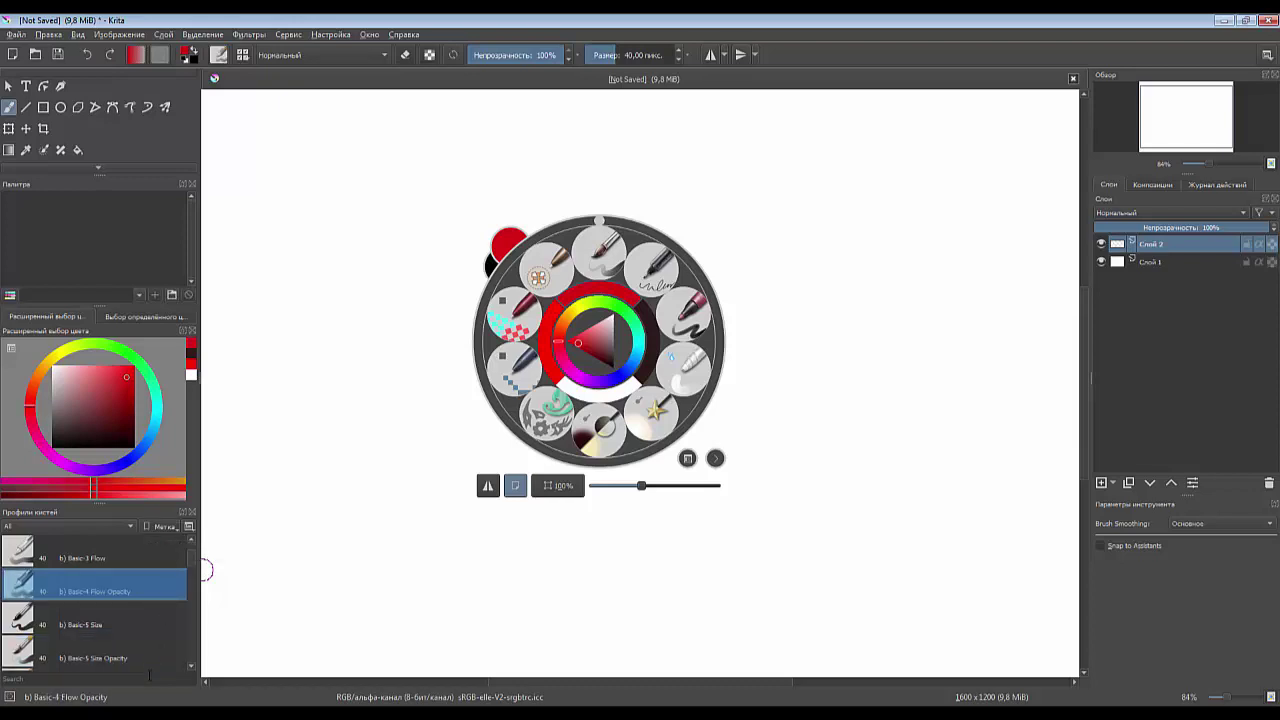
{"action": "left_click", "coordinate": [170, 527]}
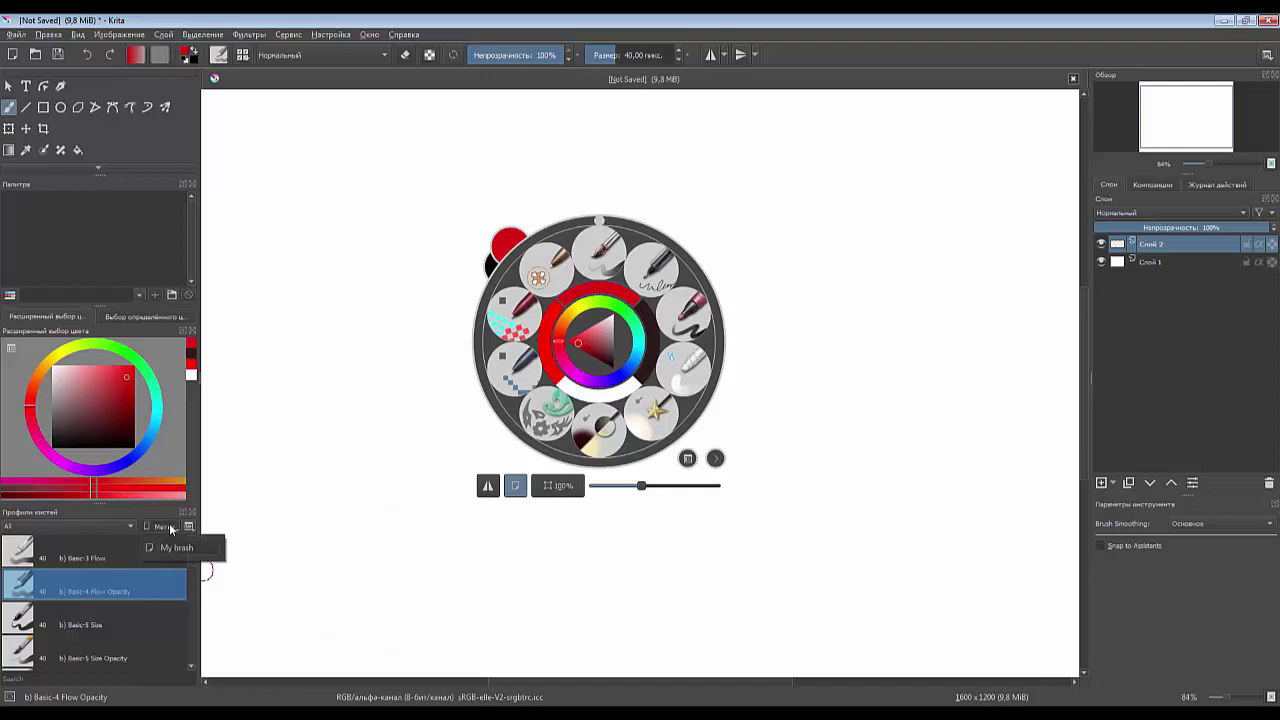
{"action": "left_click", "coordinate": [176, 527]}
{"action": "left_click", "coordinate": [190, 527]}
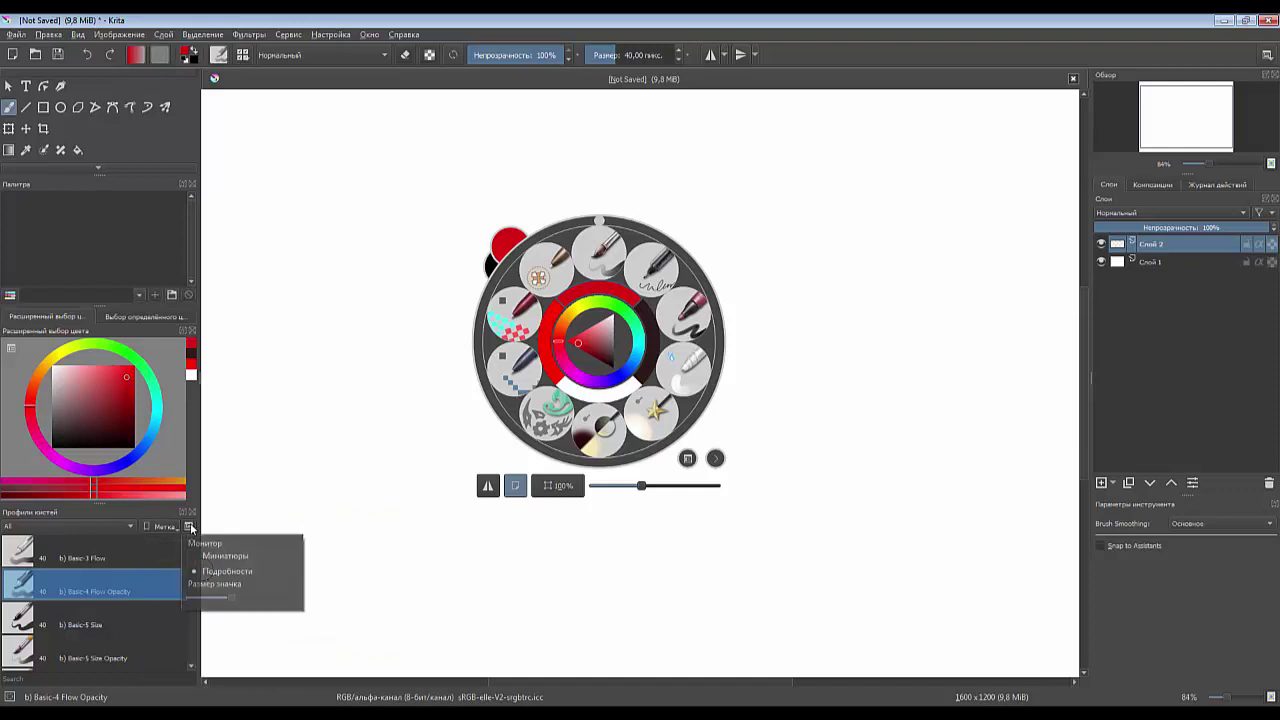
{"action": "left_click", "coordinate": [190, 527]}
{"action": "left_click", "coordinate": [160, 528]}
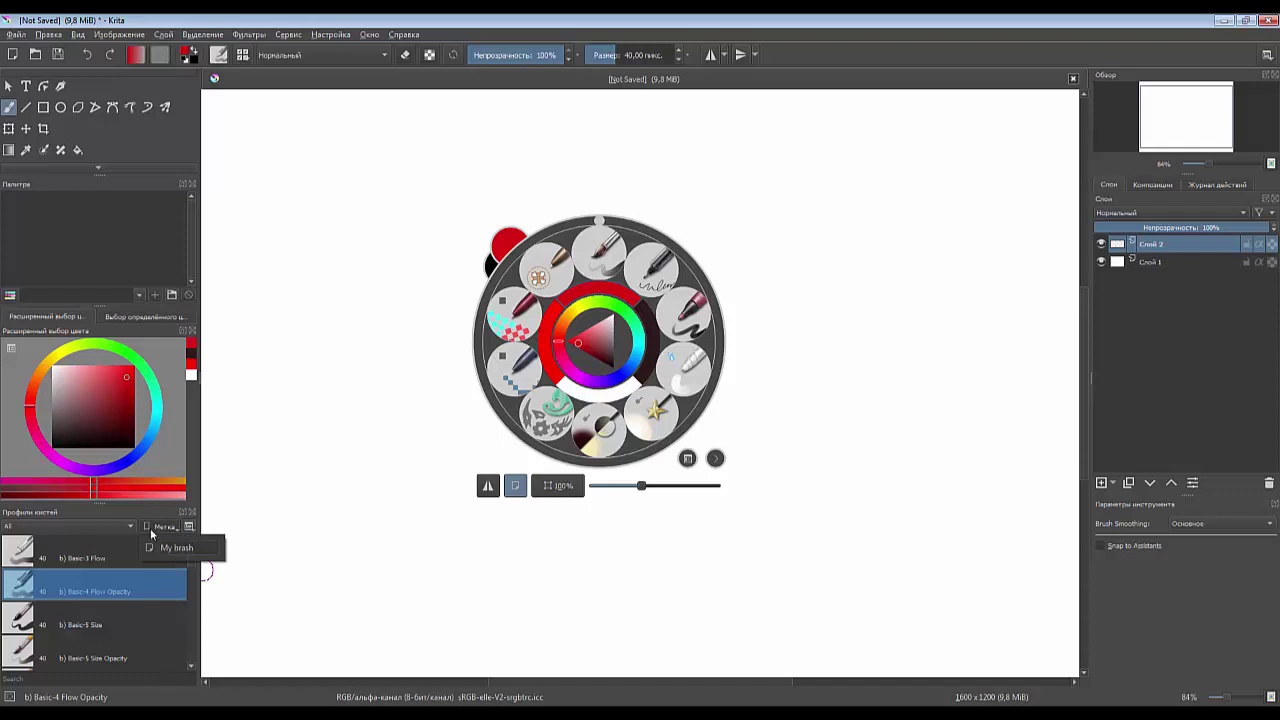
{"action": "left_click", "coordinate": [149, 548]}
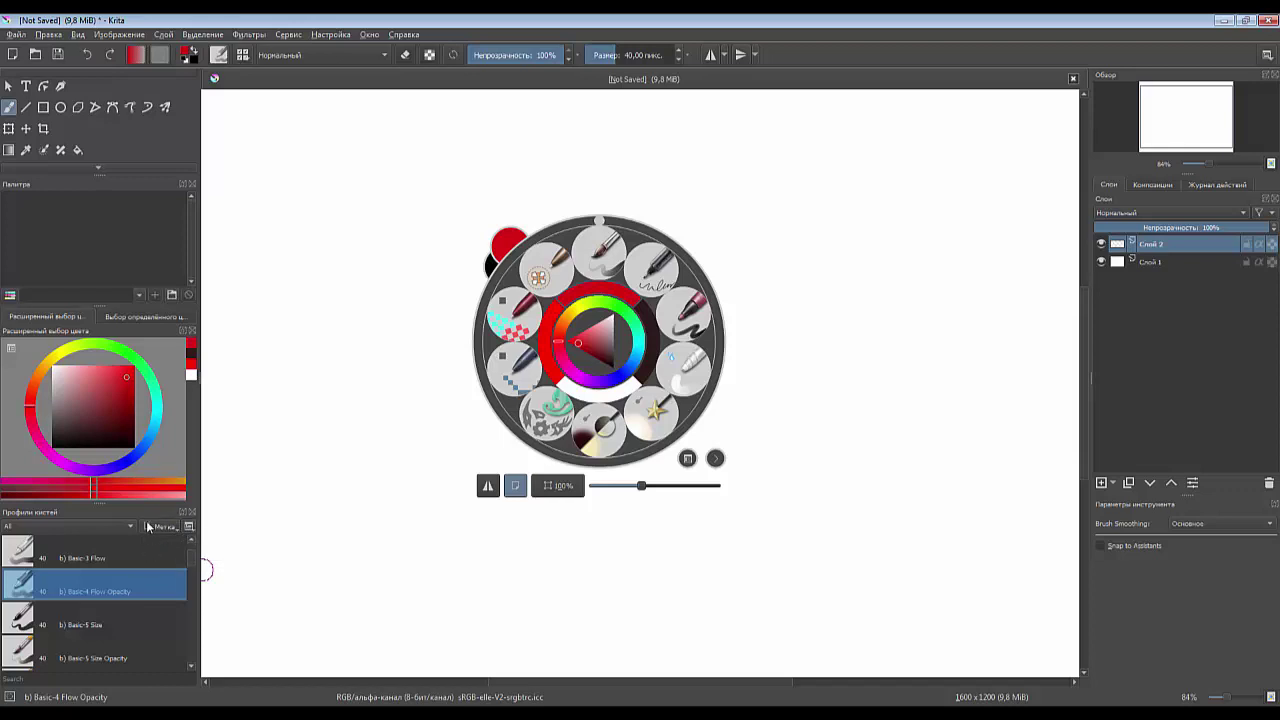
{"action": "left_click", "coordinate": [20, 528]}
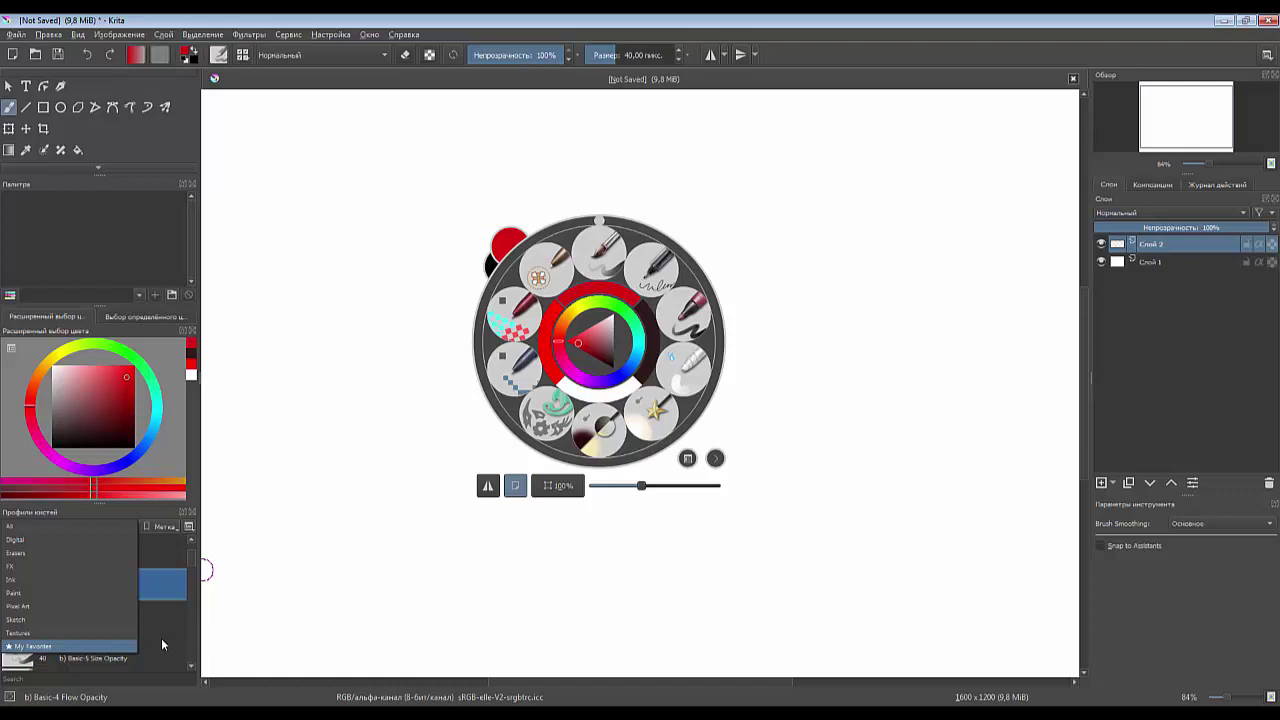
- Create a new brush preset tag named 'My brushes' and reopen the tag list to see it
{"action": "key", "text": "Escape"}
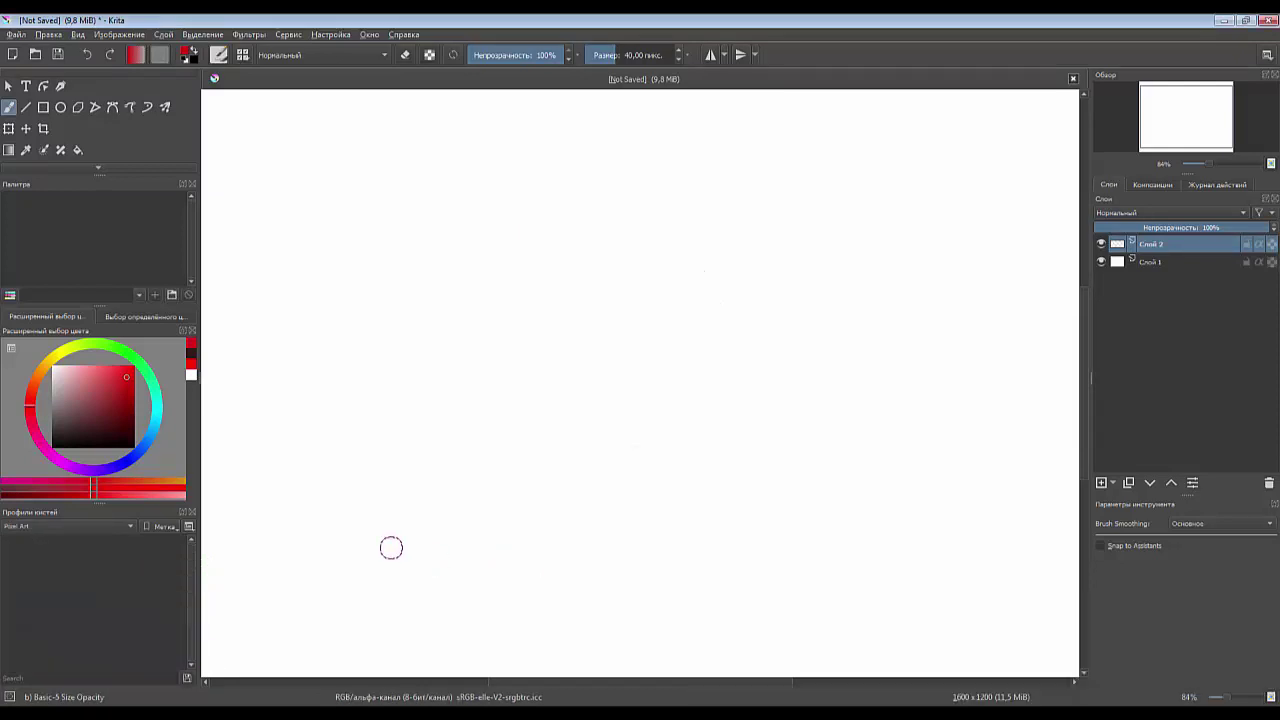
{"action": "left_click", "coordinate": [159, 525]}
{"action": "type", "text": "My brushes"}
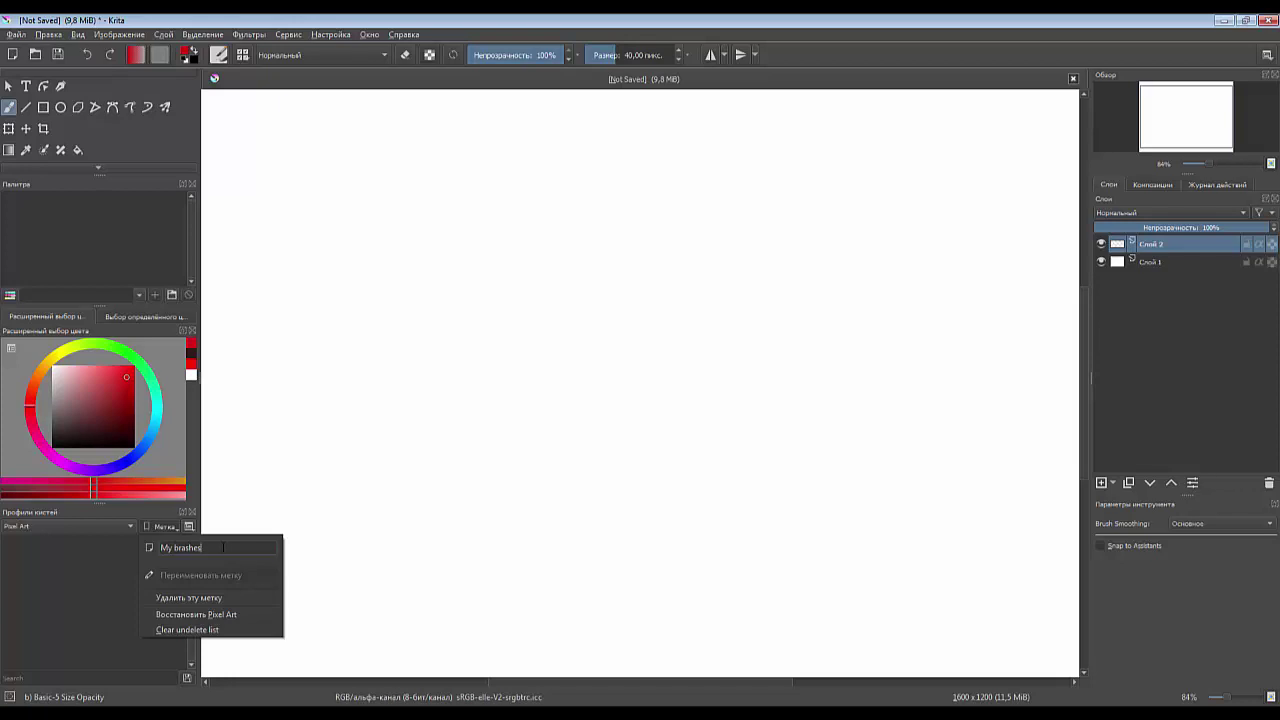
{"action": "key", "text": "Return"}
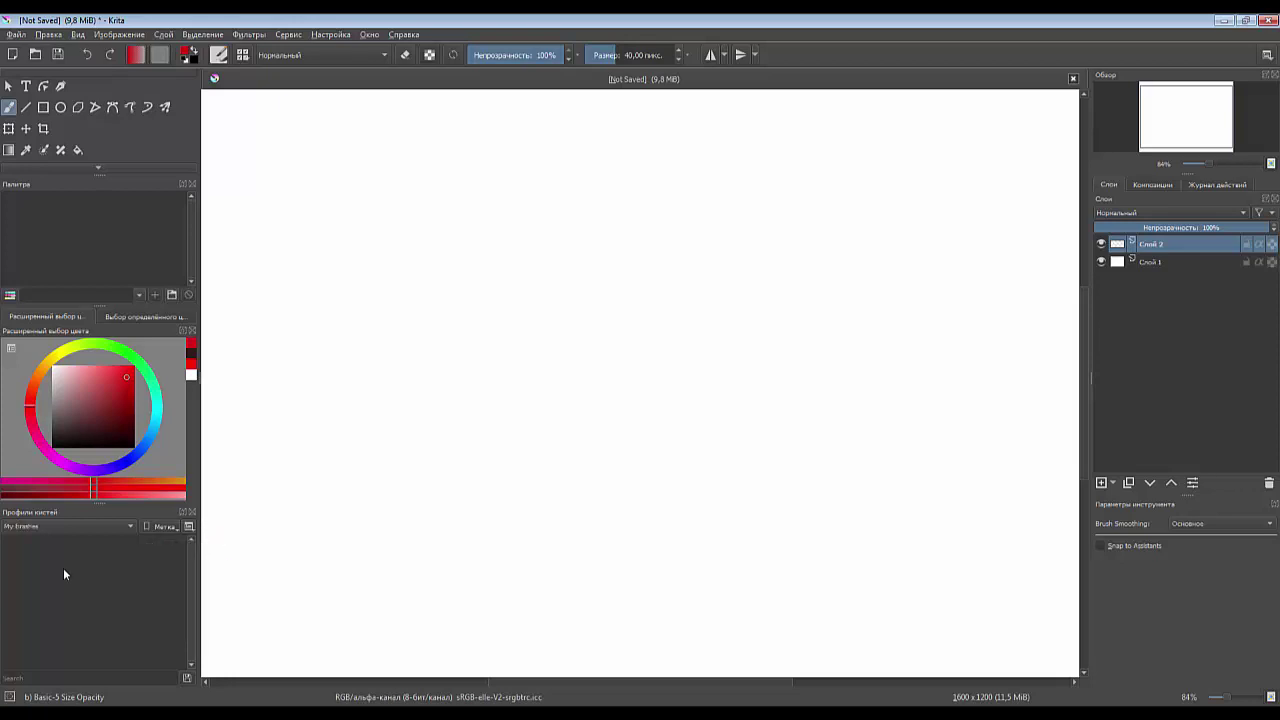
{"action": "left_click", "coordinate": [54, 524]}
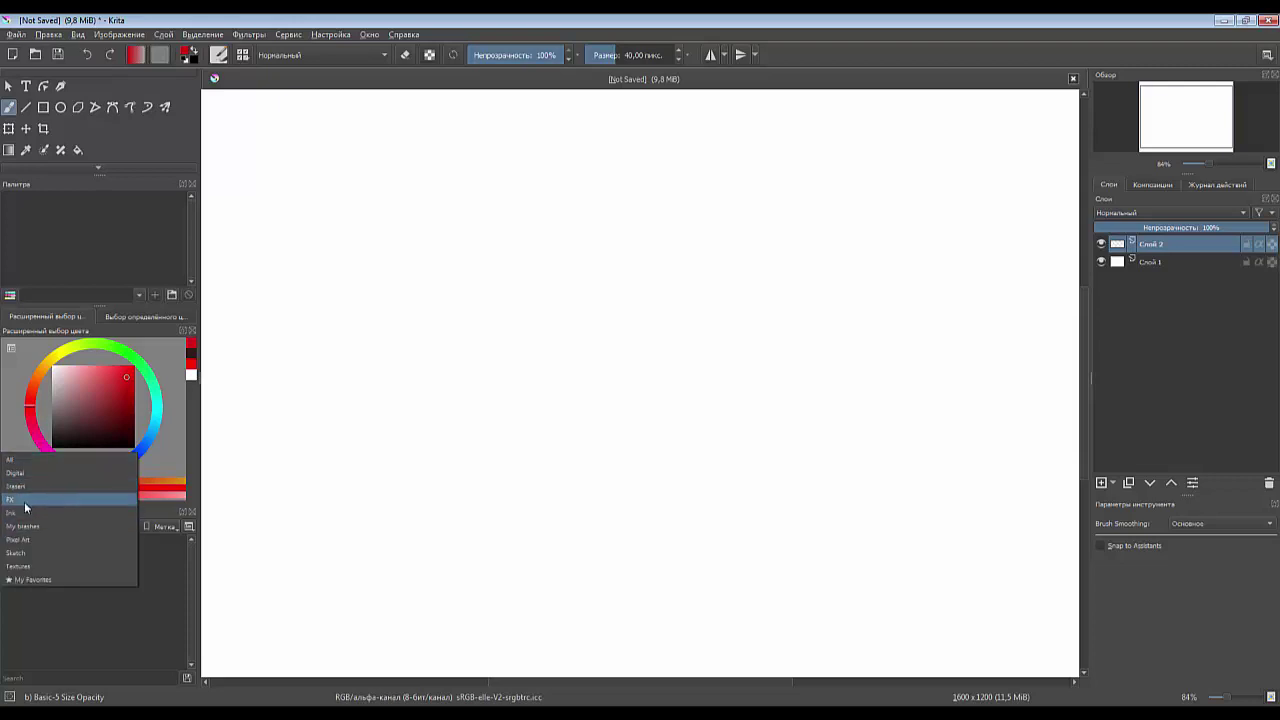
- Filter the presets to Sketch and add Pencil-6 Quick Shade to My brushes
{"action": "left_click", "coordinate": [25, 556]}
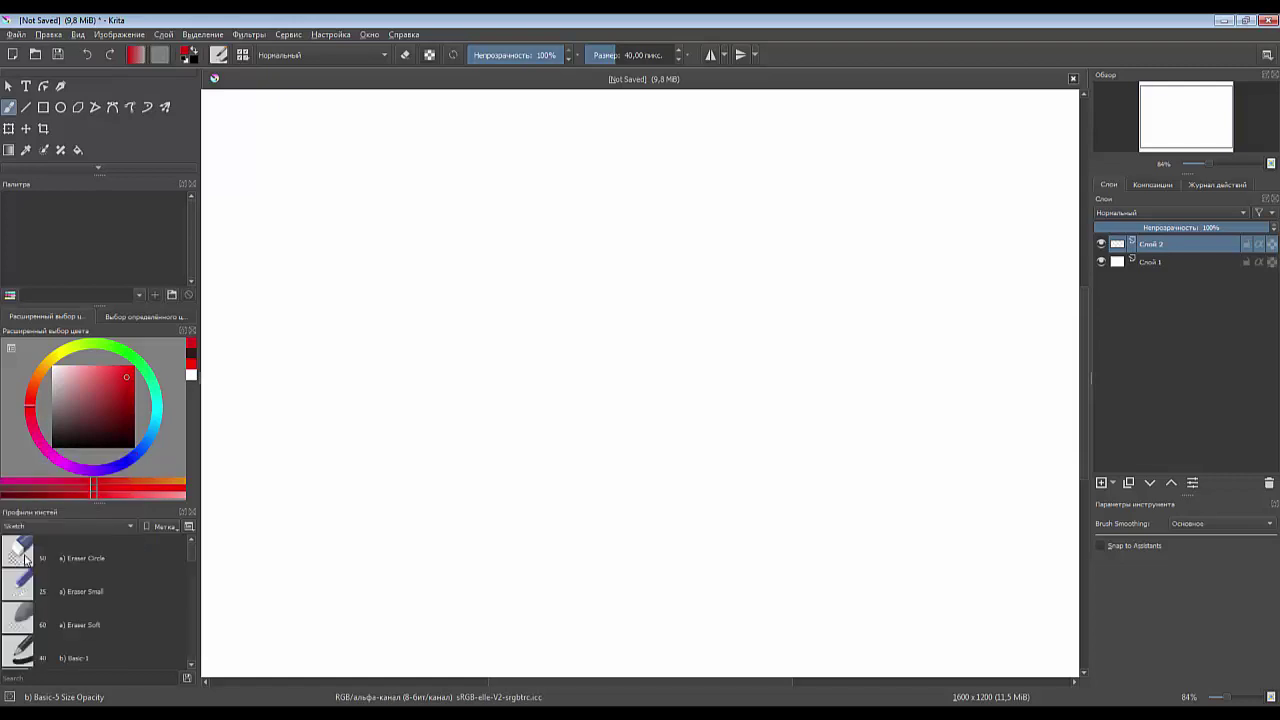
{"action": "scroll", "coordinate": [25, 580], "scroll_direction": "down", "scroll_amount": 3}
{"action": "scroll", "coordinate": [25, 600], "scroll_direction": "down", "scroll_amount": 3}
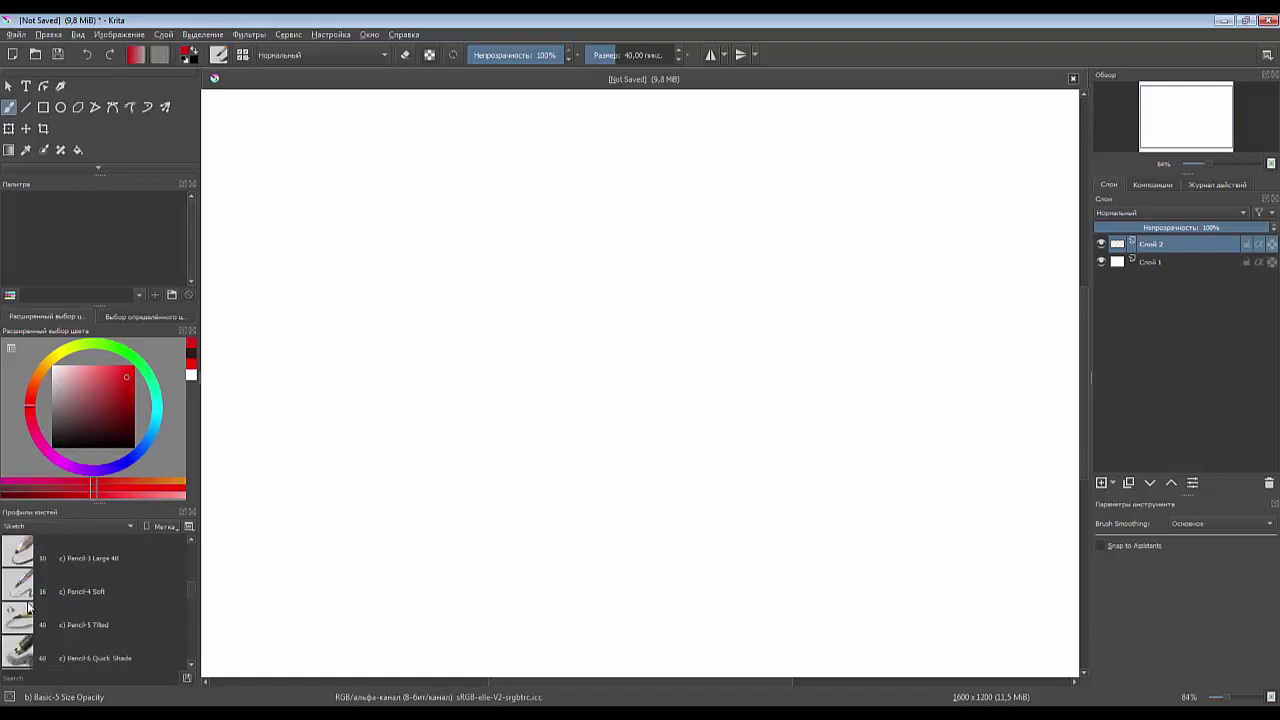
{"action": "left_click", "coordinate": [17, 654]}
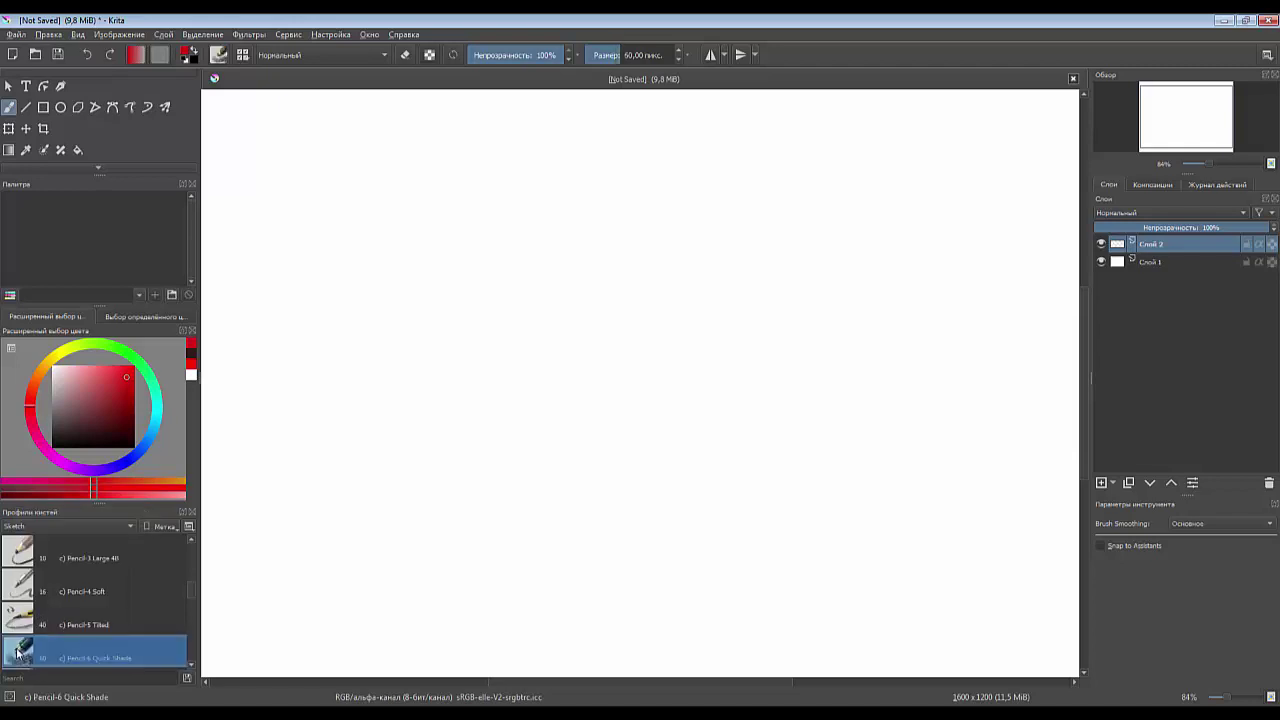
{"action": "right_click", "coordinate": [62, 655]}
{"action": "mouse_move", "coordinate": [109, 675]}
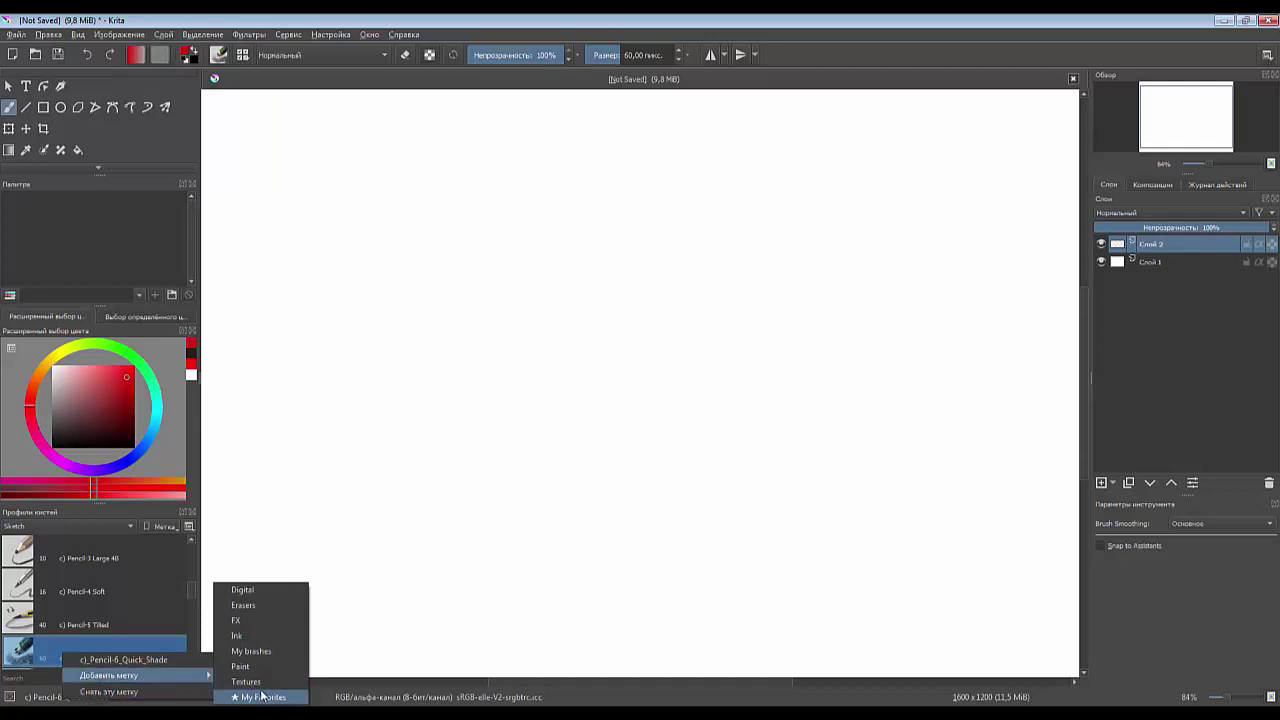
{"action": "left_click", "coordinate": [264, 697]}
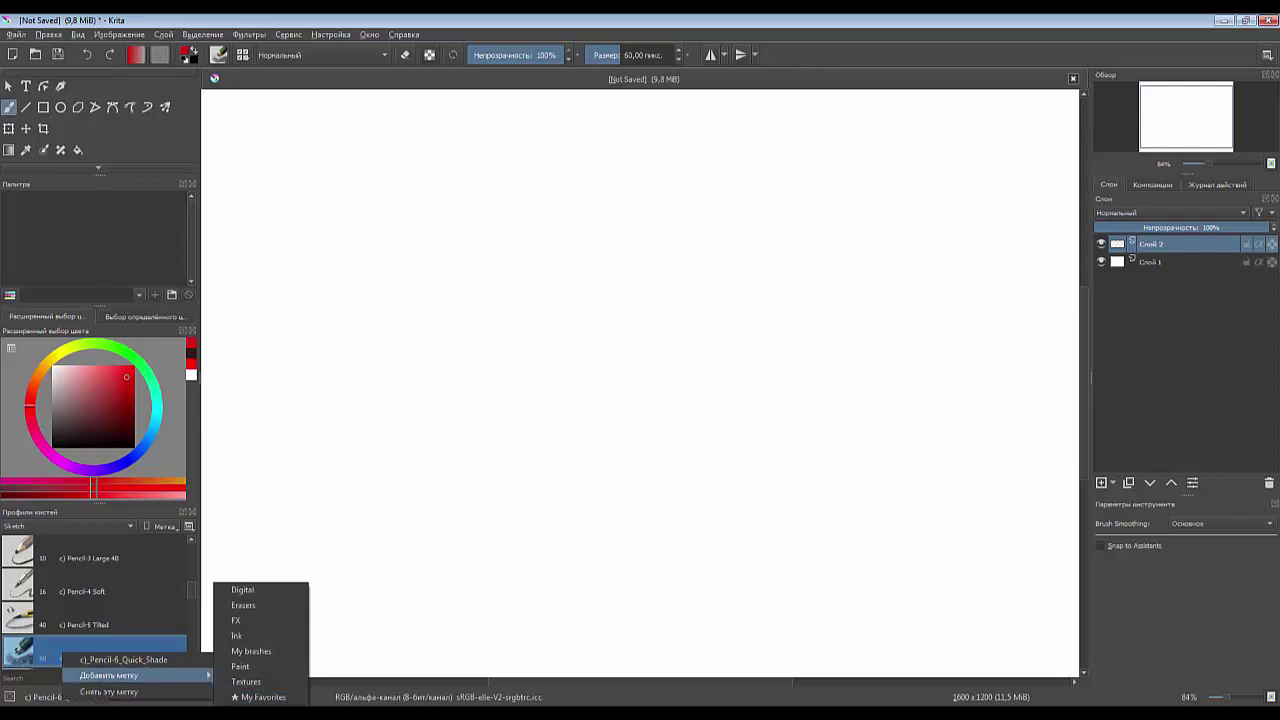
{"action": "left_click", "coordinate": [251, 651]}
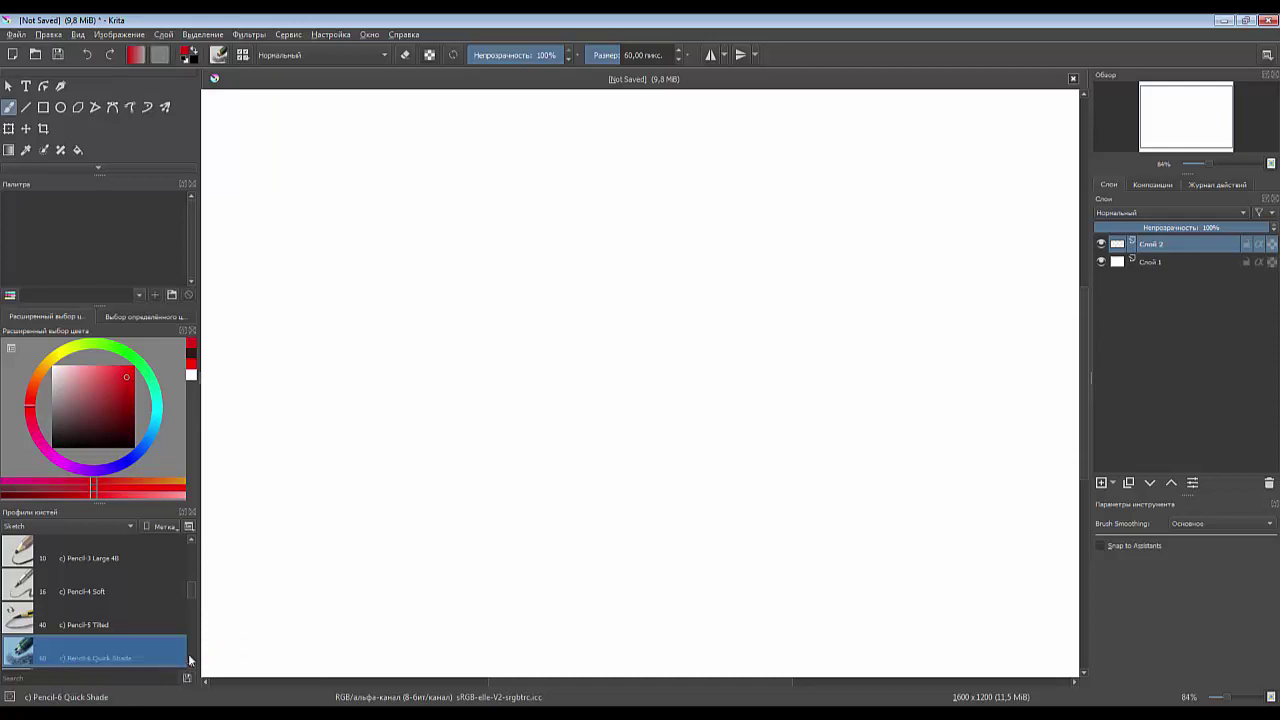
- Add Charcoal pencil large, Charcoal Pencil Thin and Sketching-2 Chrome Large to My brushes
{"action": "scroll", "coordinate": [132, 626], "scroll_direction": "down", "scroll_amount": 5}
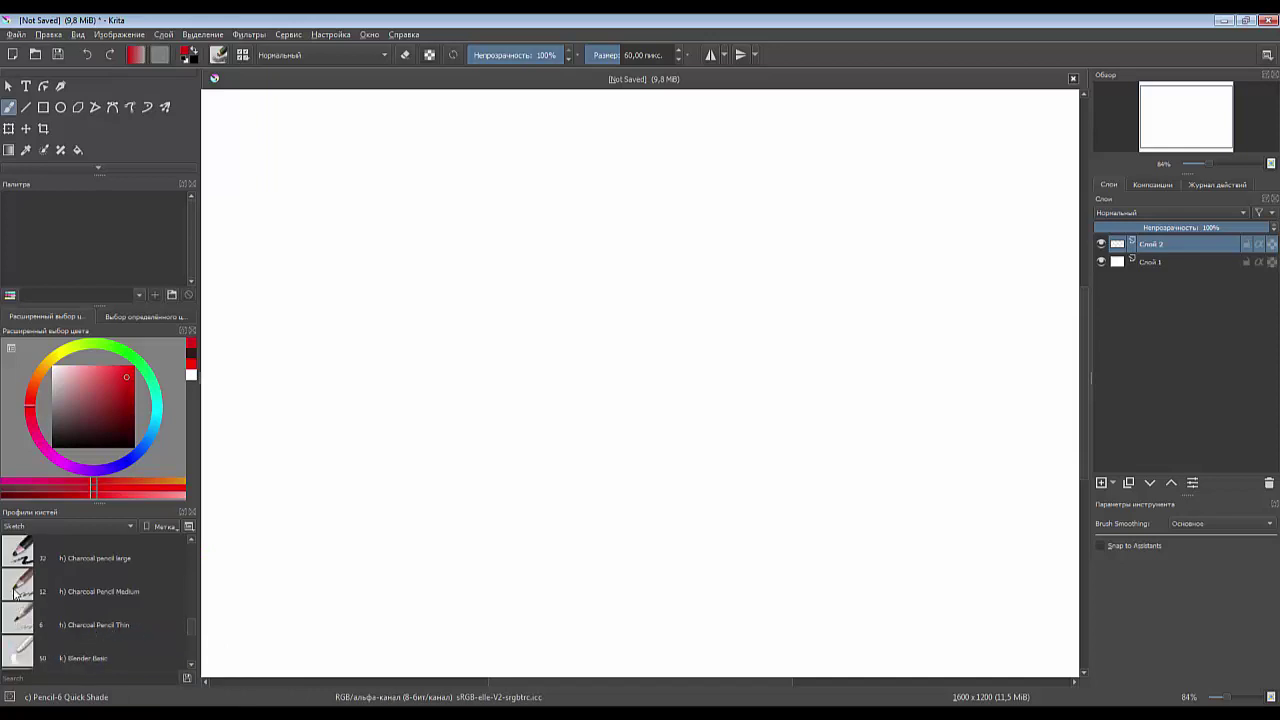
{"action": "right_click", "coordinate": [17, 553]}
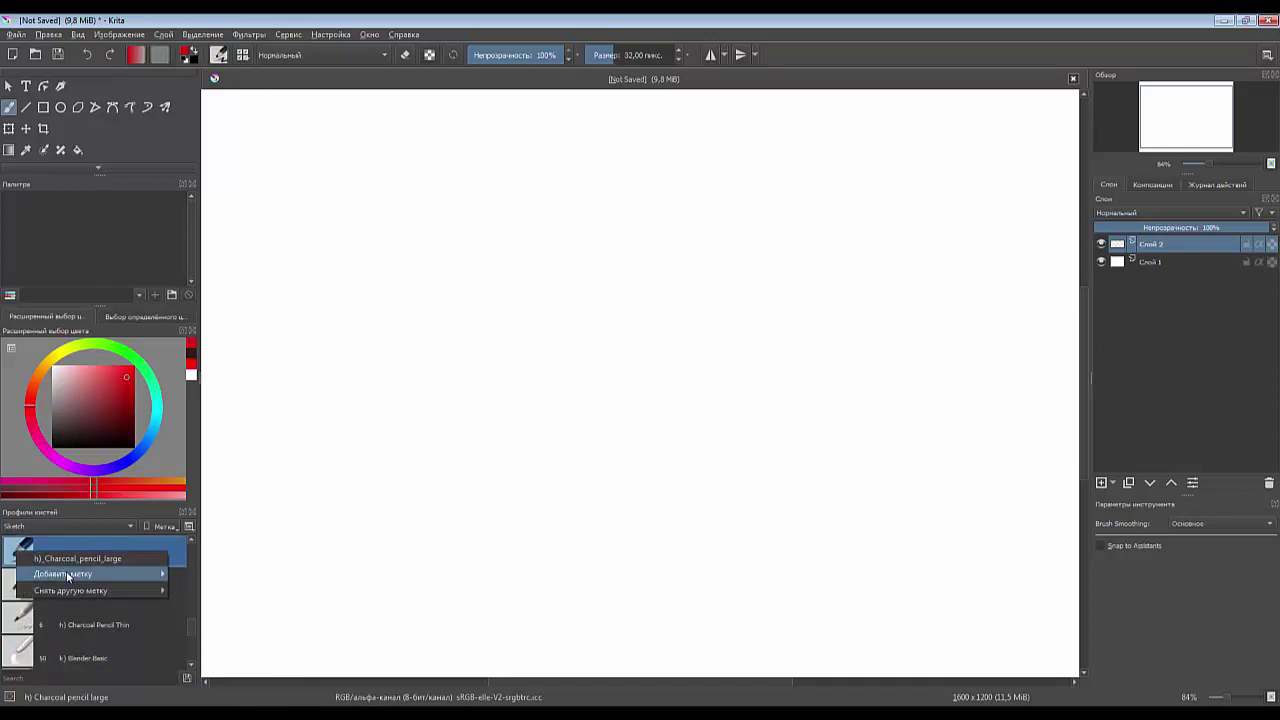
{"action": "mouse_move", "coordinate": [63, 574]}
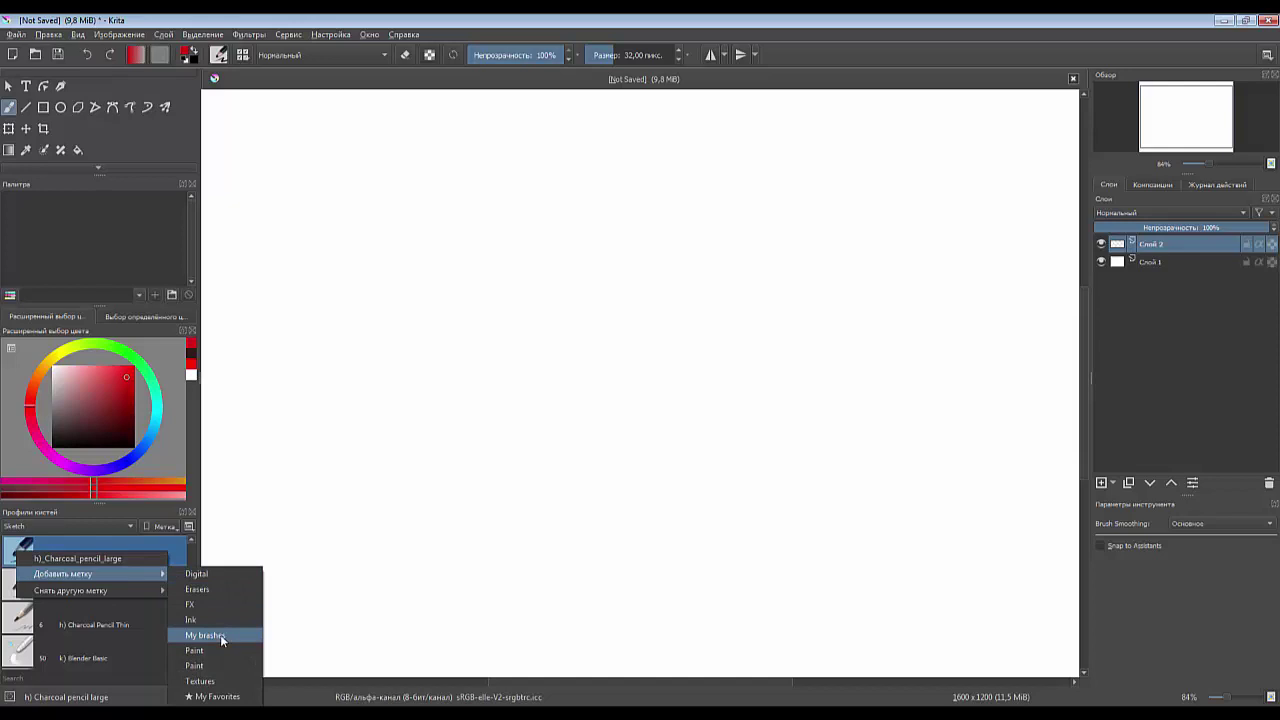
{"action": "left_click", "coordinate": [220, 634]}
{"action": "right_click", "coordinate": [27, 618]}
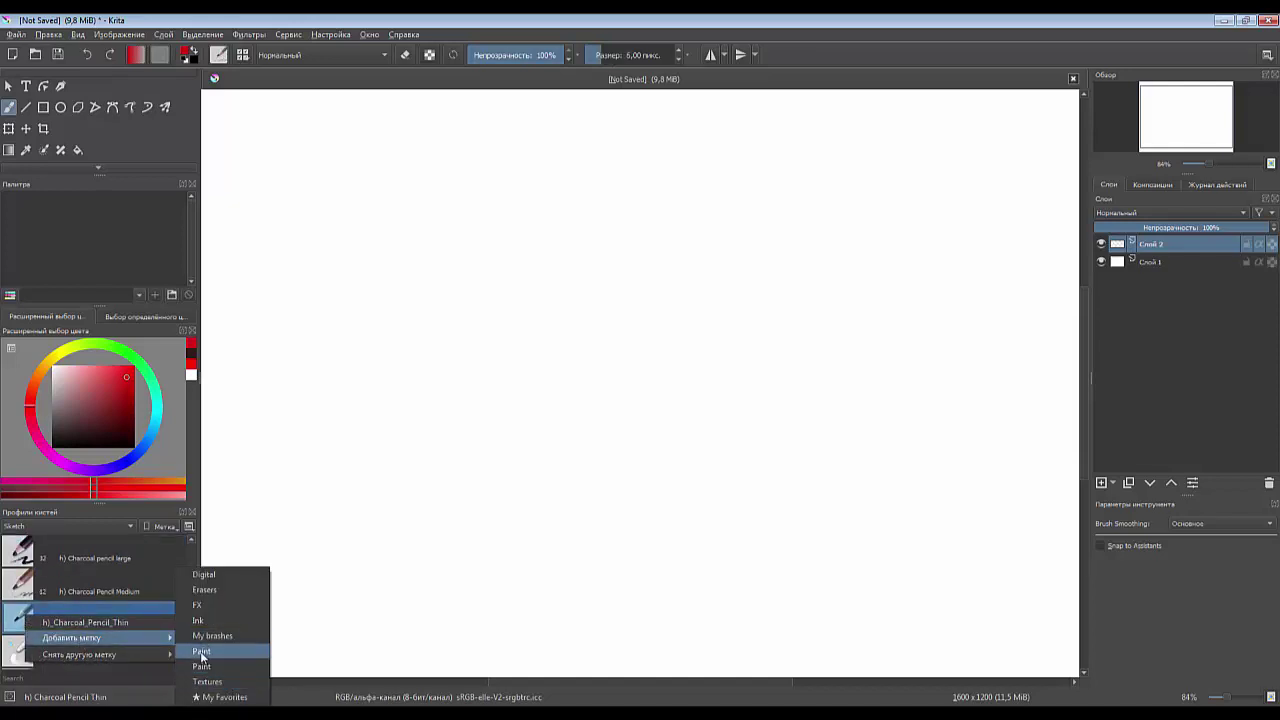
{"action": "left_click", "coordinate": [212, 635]}
{"action": "scroll", "coordinate": [120, 630], "scroll_direction": "down", "scroll_amount": 5}
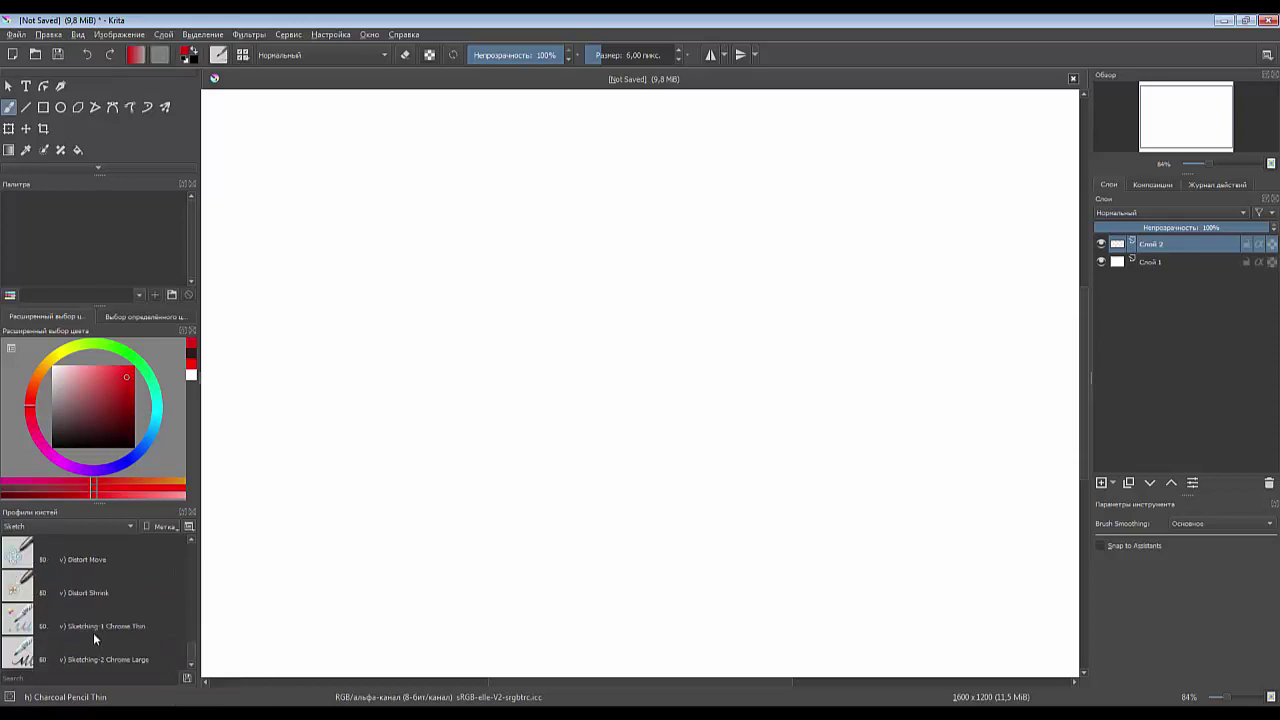
{"action": "right_click", "coordinate": [18, 652]}
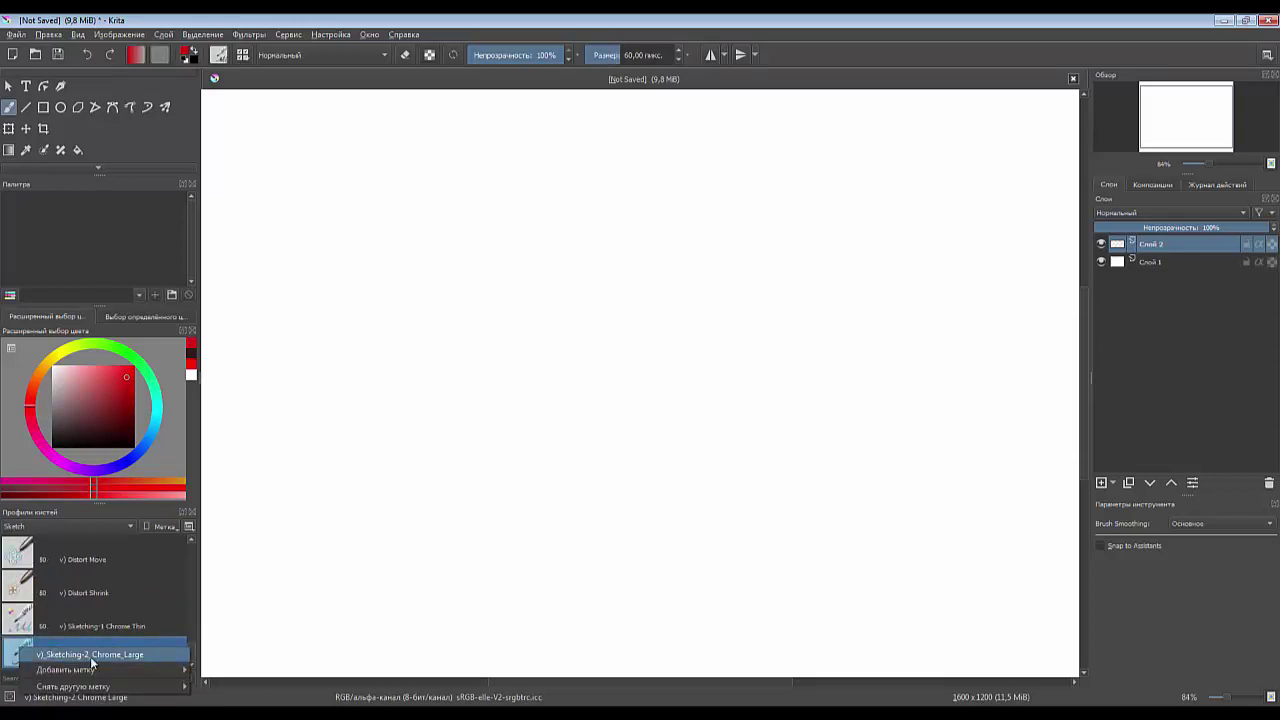
{"action": "mouse_move", "coordinate": [66, 670]}
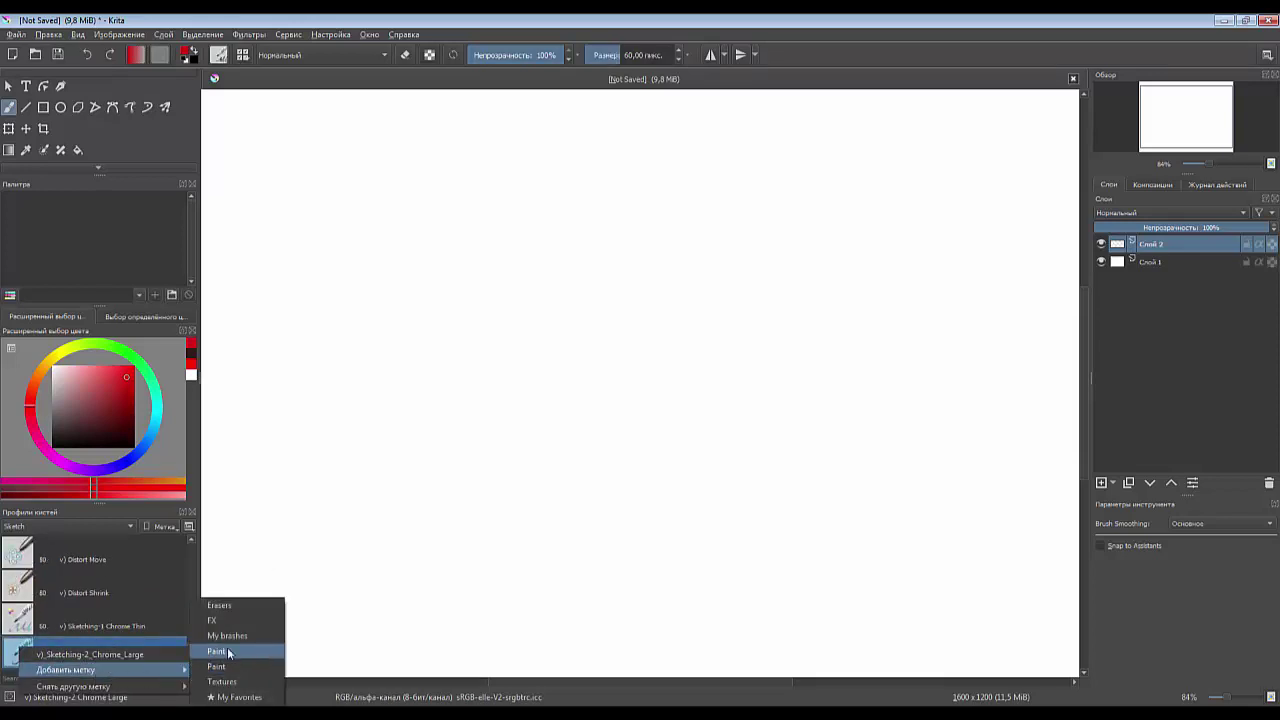
{"action": "left_click", "coordinate": [237, 635]}
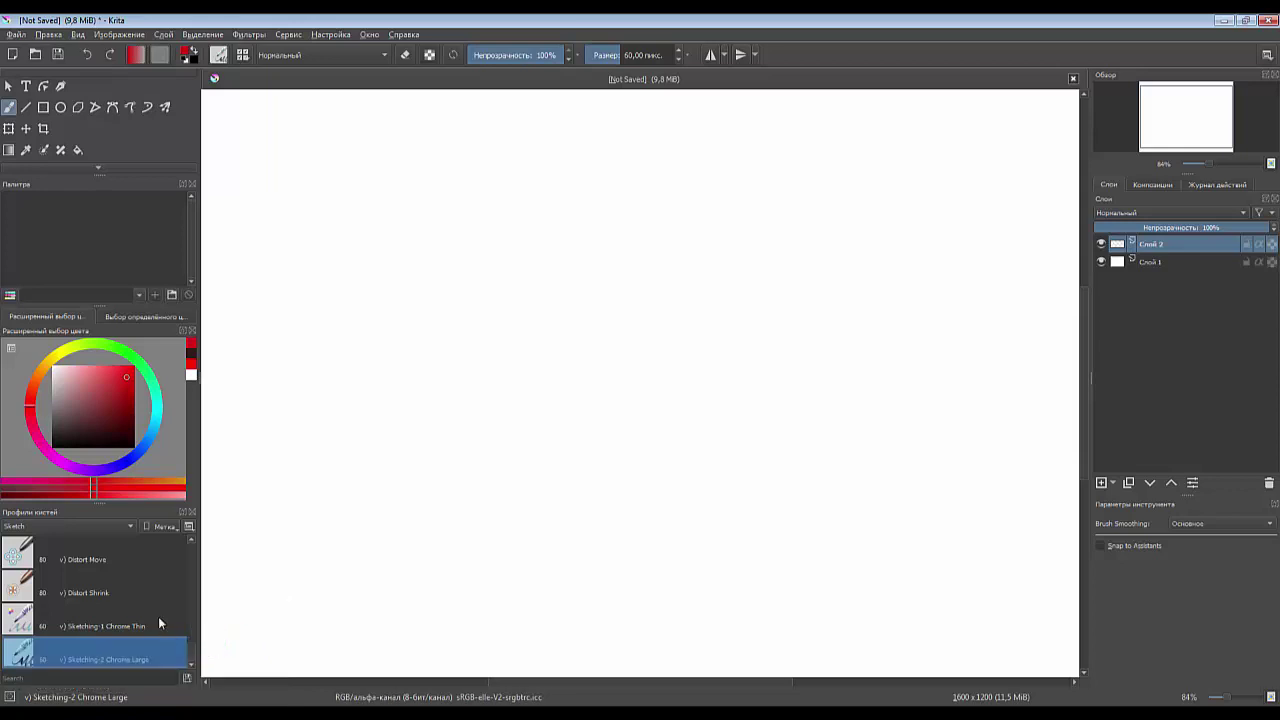
{"action": "right_click", "coordinate": [616, 314]}
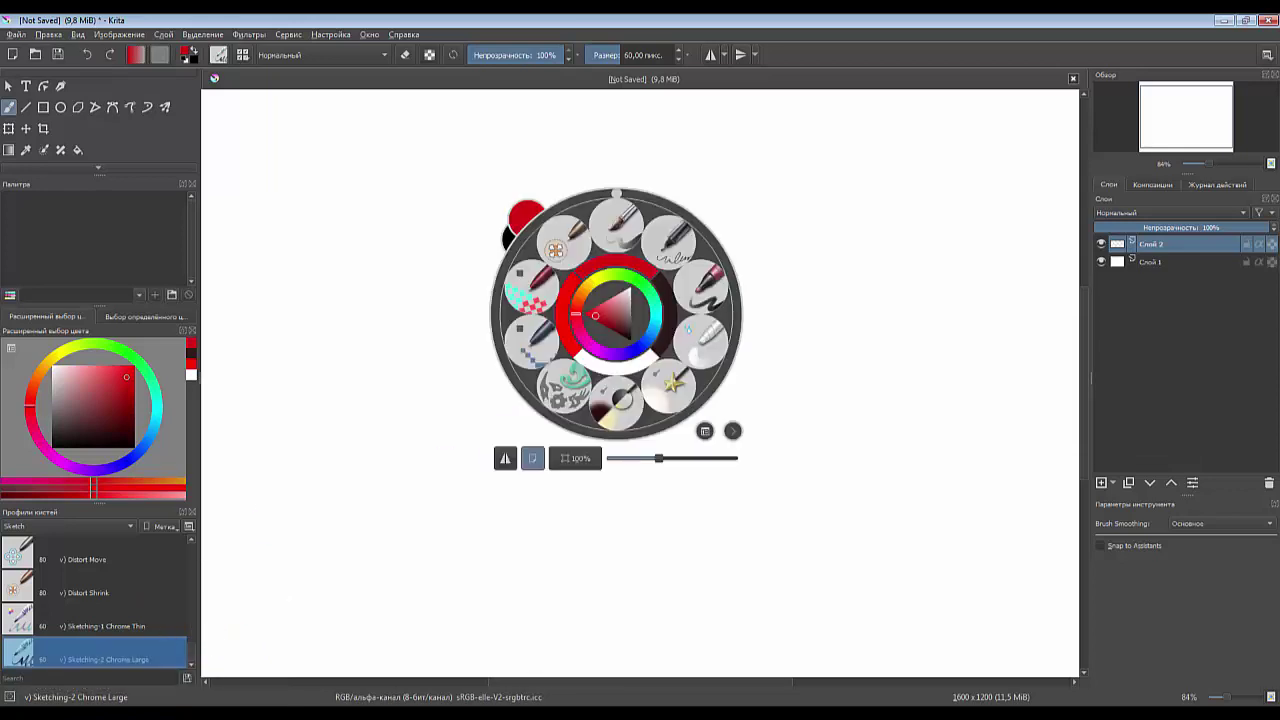
- Filter the pop-up palette to My brushes and test Pencil-6 Quick Shade and Charcoal Pencil Thin
{"action": "left_click", "coordinate": [706, 433]}
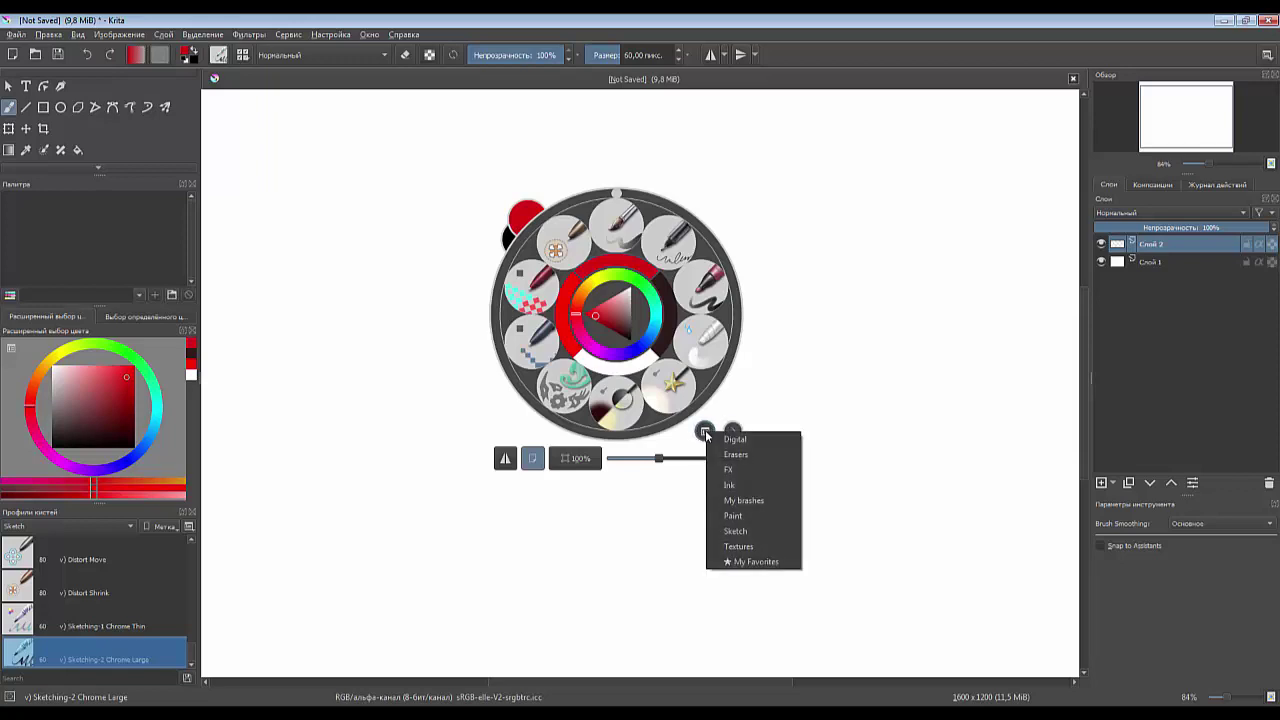
{"action": "left_click", "coordinate": [738, 502]}
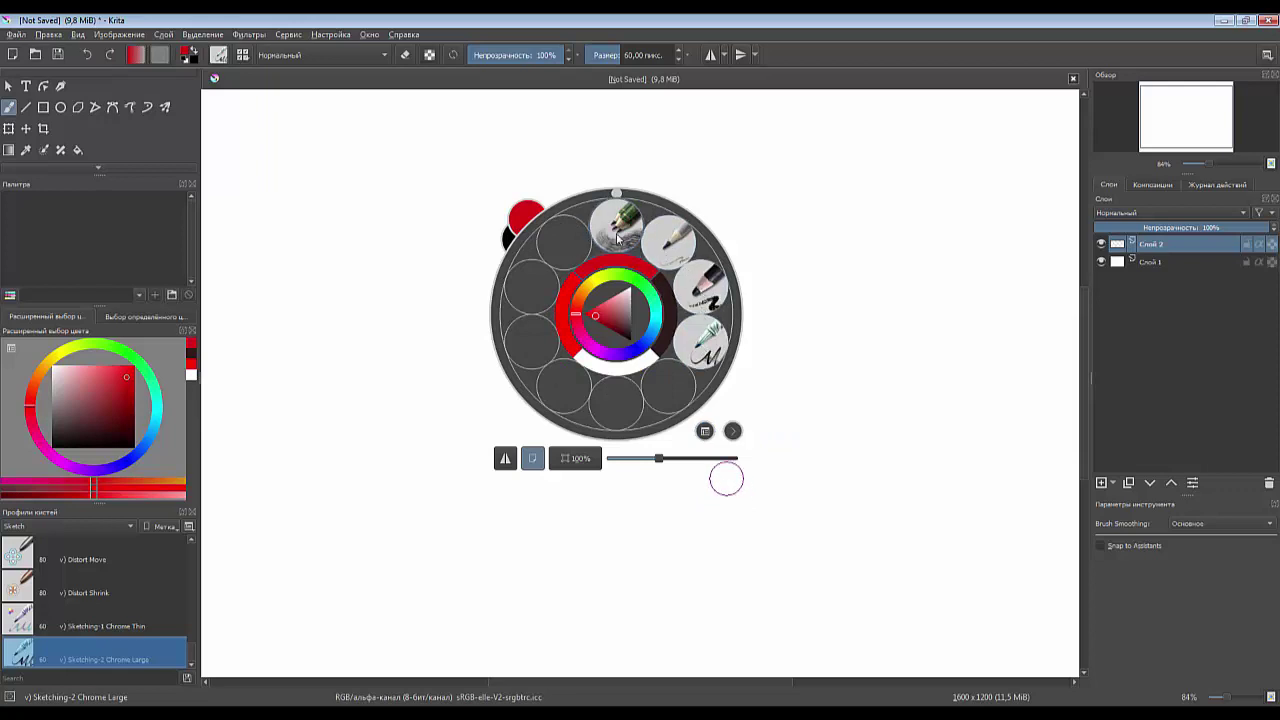
{"action": "left_click", "coordinate": [618, 237]}
{"action": "mouse_move", "coordinate": [905, 231]}
{"action": "left_mouse_down"}
{"action": "mouse_move", "coordinate": [737, 251]}
{"action": "mouse_move", "coordinate": [699, 293]}
{"action": "mouse_move", "coordinate": [760, 297]}
{"action": "mouse_move", "coordinate": [829, 326]}
{"action": "left_mouse_up"}
{"action": "right_click", "coordinate": [681, 313]}
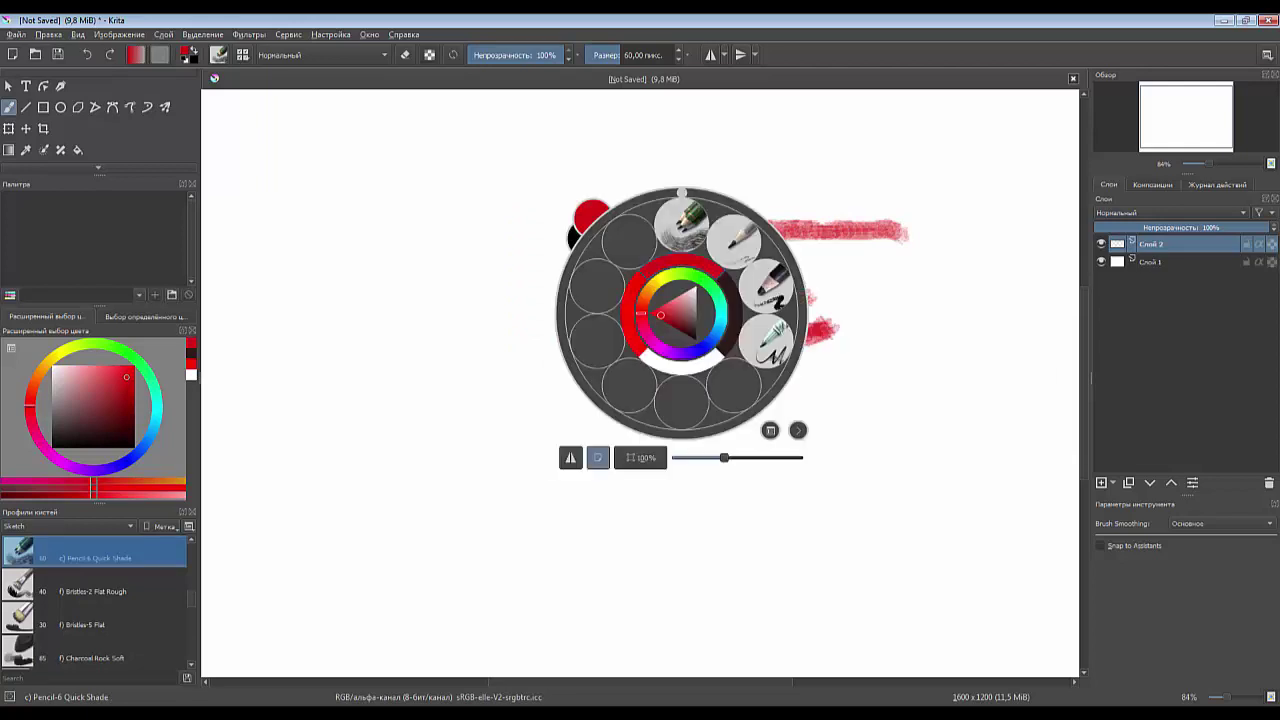
{"action": "left_click", "coordinate": [740, 245]}
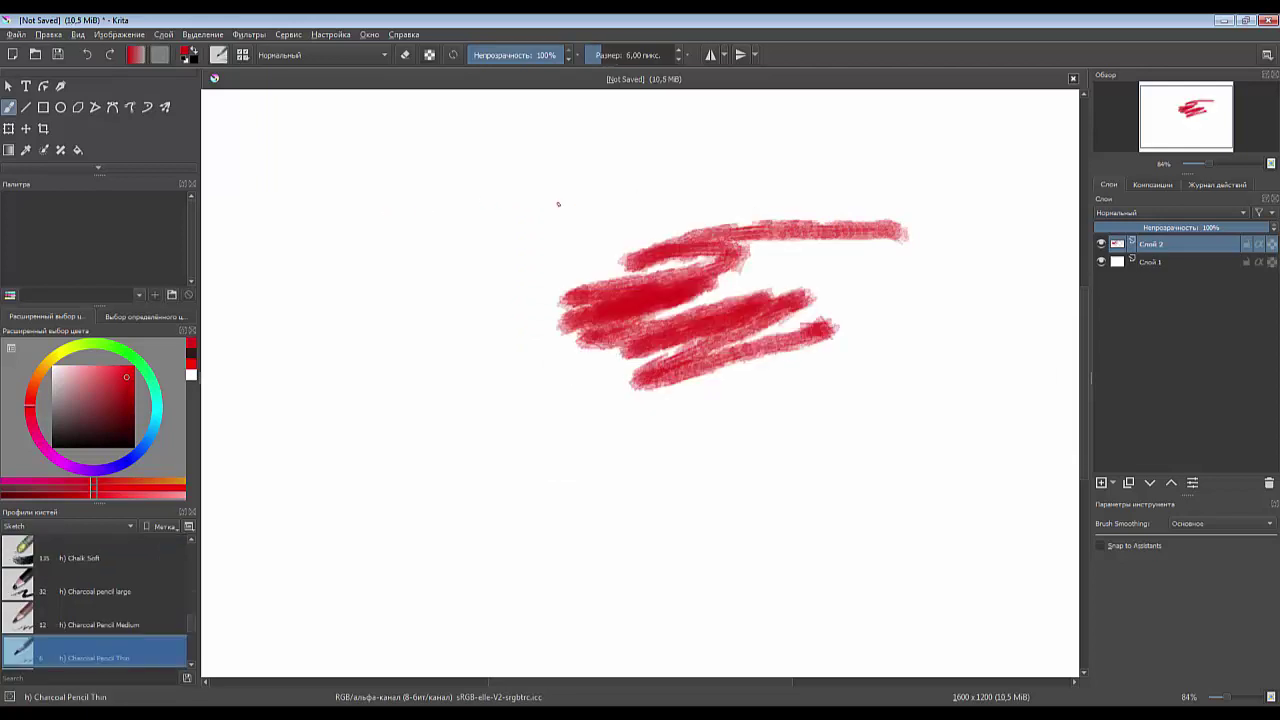
{"action": "mouse_move", "coordinate": [558, 205]}
{"action": "left_mouse_down"}
{"action": "mouse_move", "coordinate": [513, 240]}
{"action": "mouse_move", "coordinate": [570, 318]}
{"action": "left_mouse_up"}
{"action": "left_click_drag", "start_coordinate": [546, 376], "coordinate": [600, 340]}
- Test Sketching-2 Chrome Large with red hatched zigzags, then undo all test strokes
{"action": "right_click", "coordinate": [713, 413]}
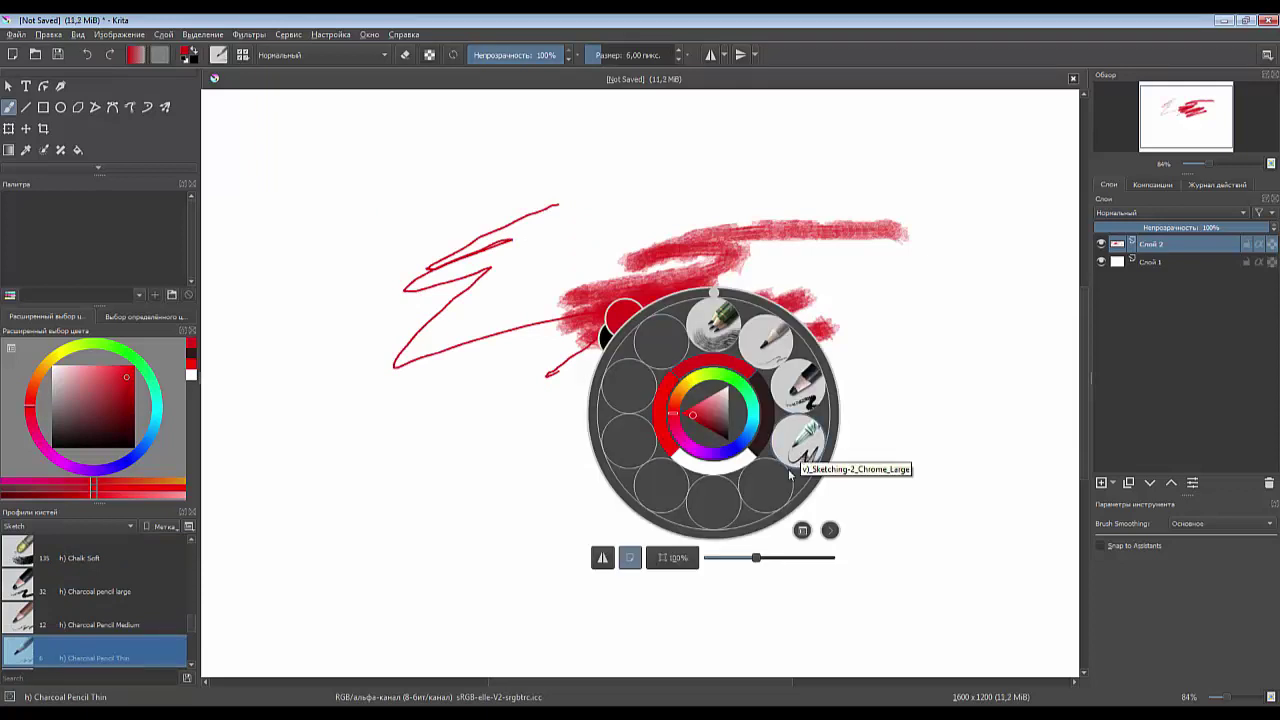
{"action": "left_click", "coordinate": [798, 436]}
{"action": "mouse_move", "coordinate": [798, 433]}
{"action": "left_mouse_down"}
{"action": "mouse_move", "coordinate": [597, 431]}
{"action": "mouse_move", "coordinate": [607, 476]}
{"action": "mouse_move", "coordinate": [574, 503]}
{"action": "mouse_move", "coordinate": [480, 409]}
{"action": "mouse_move", "coordinate": [500, 380]}
{"action": "left_mouse_up"}
{"action": "left_click_drag", "start_coordinate": [793, 403], "coordinate": [436, 451]}
{"action": "mouse_move", "coordinate": [560, 394]}
{"action": "left_mouse_down"}
{"action": "mouse_move", "coordinate": [443, 394]}
{"action": "mouse_move", "coordinate": [500, 420]}
{"action": "left_mouse_up"}
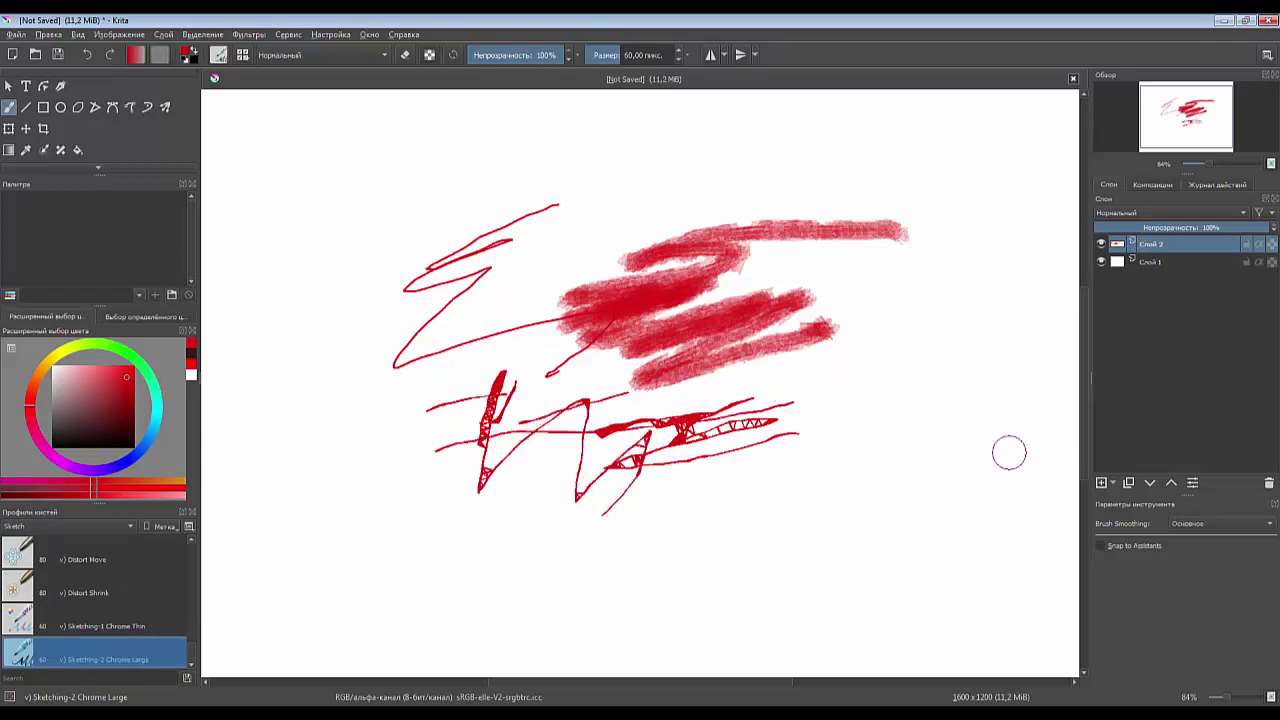
{"action": "key", "text": "ctrl+z"}
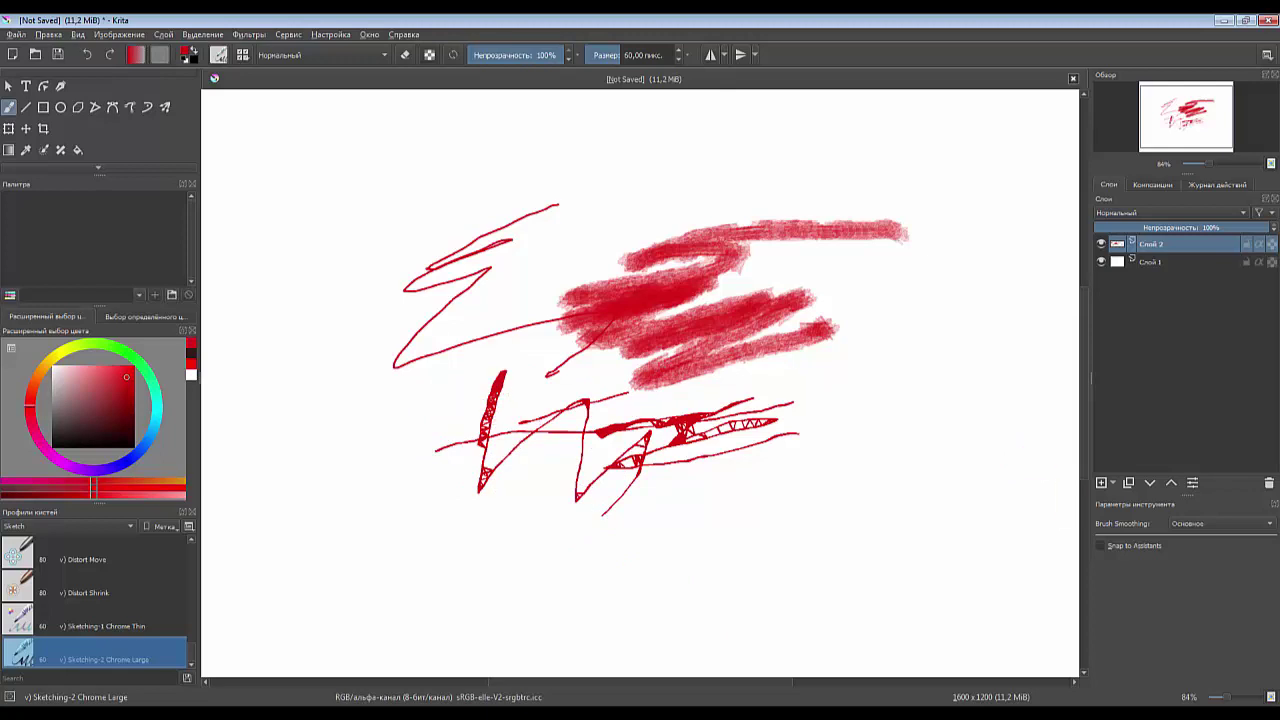
{"action": "key", "text": "ctrl+z"}
{"action": "key", "text": "ctrl+z"}
{"action": "key", "text": "ctrl+z"}
{"action": "key", "text": "ctrl+z"}
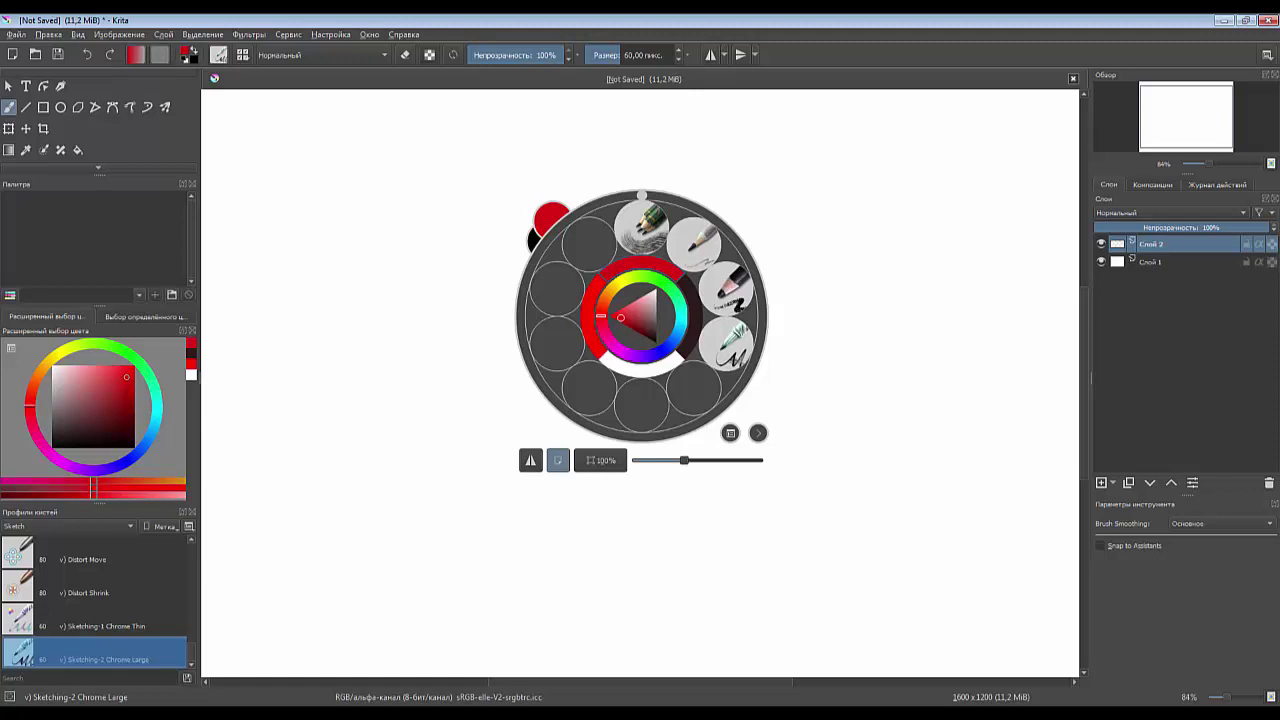
- Pick Texture Splat from the palette's Paint tag and scatter red splatter dabs across the canvas
{"action": "left_click", "coordinate": [730, 432]}
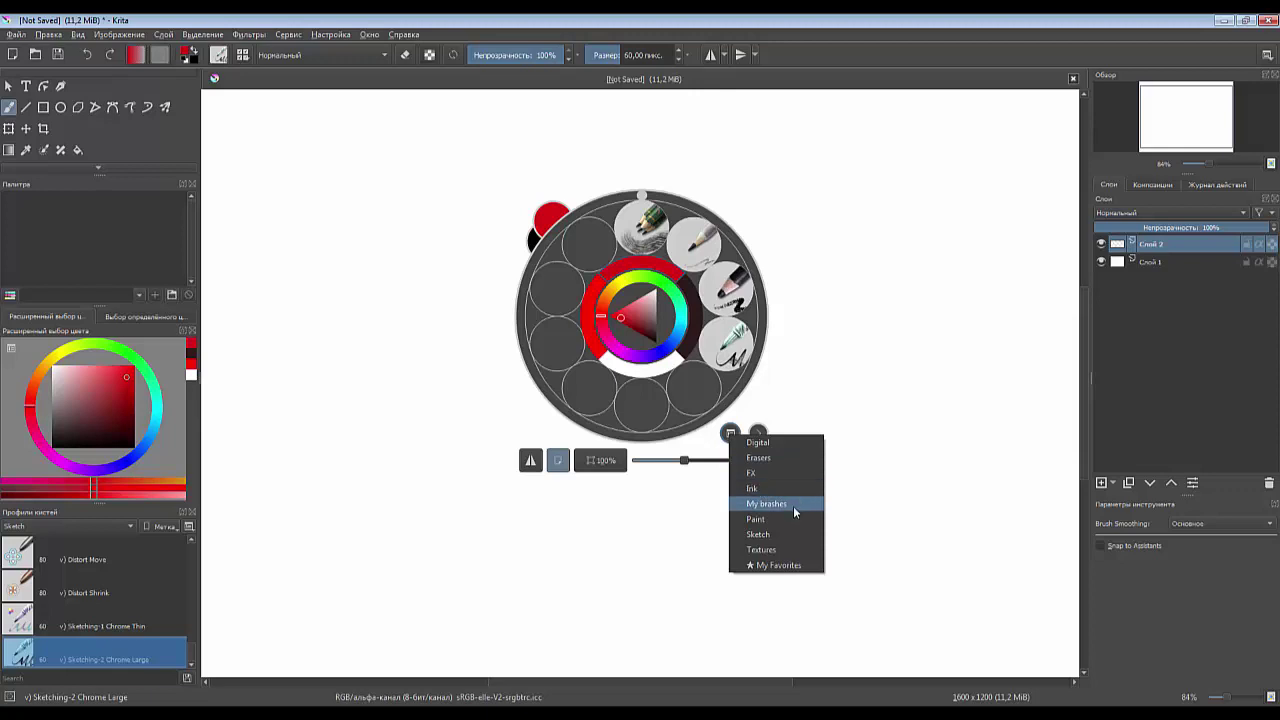
{"action": "left_click", "coordinate": [757, 520]}
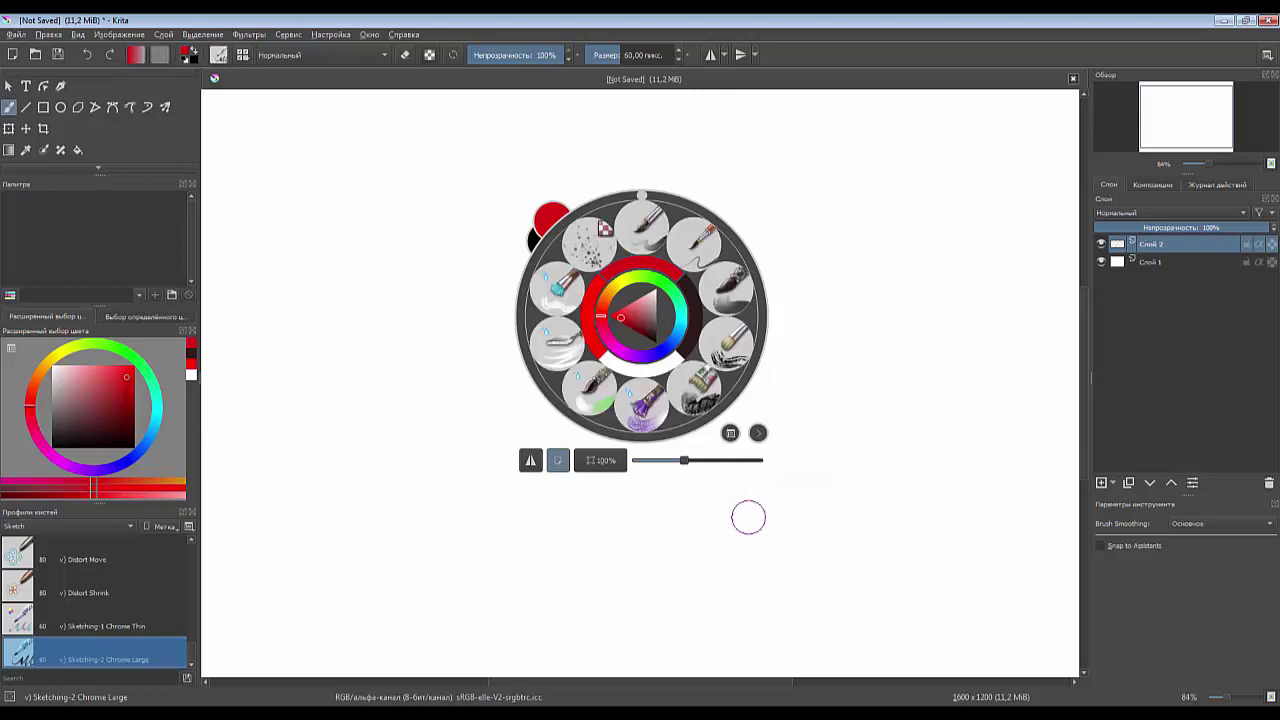
{"action": "left_click", "coordinate": [589, 244]}
{"action": "left_click_drag", "start_coordinate": [810, 262], "coordinate": [710, 310]}
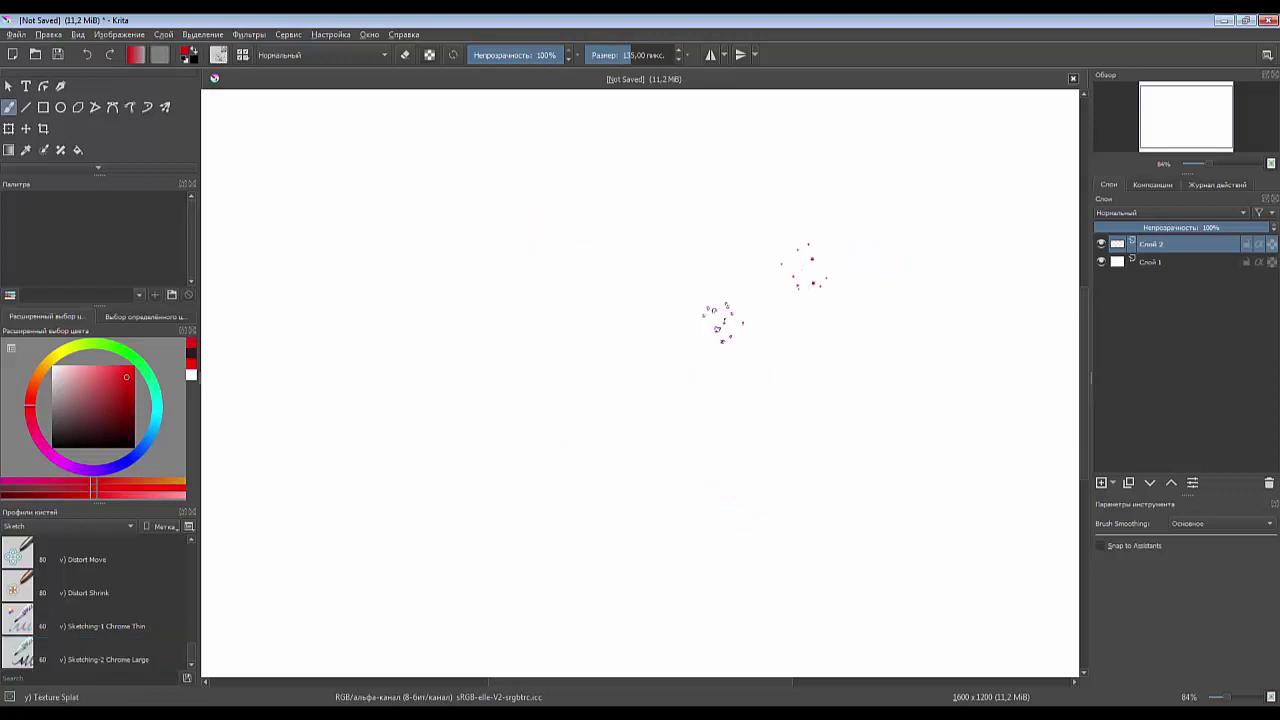
{"action": "left_click_drag", "start_coordinate": [740, 260], "coordinate": [770, 285]}
{"action": "mouse_move", "coordinate": [578, 330]}
{"action": "left_mouse_down"}
{"action": "mouse_move", "coordinate": [571, 309]}
{"action": "mouse_move", "coordinate": [672, 254]}
{"action": "left_mouse_up"}
{"action": "left_click_drag", "start_coordinate": [645, 300], "coordinate": [670, 360]}
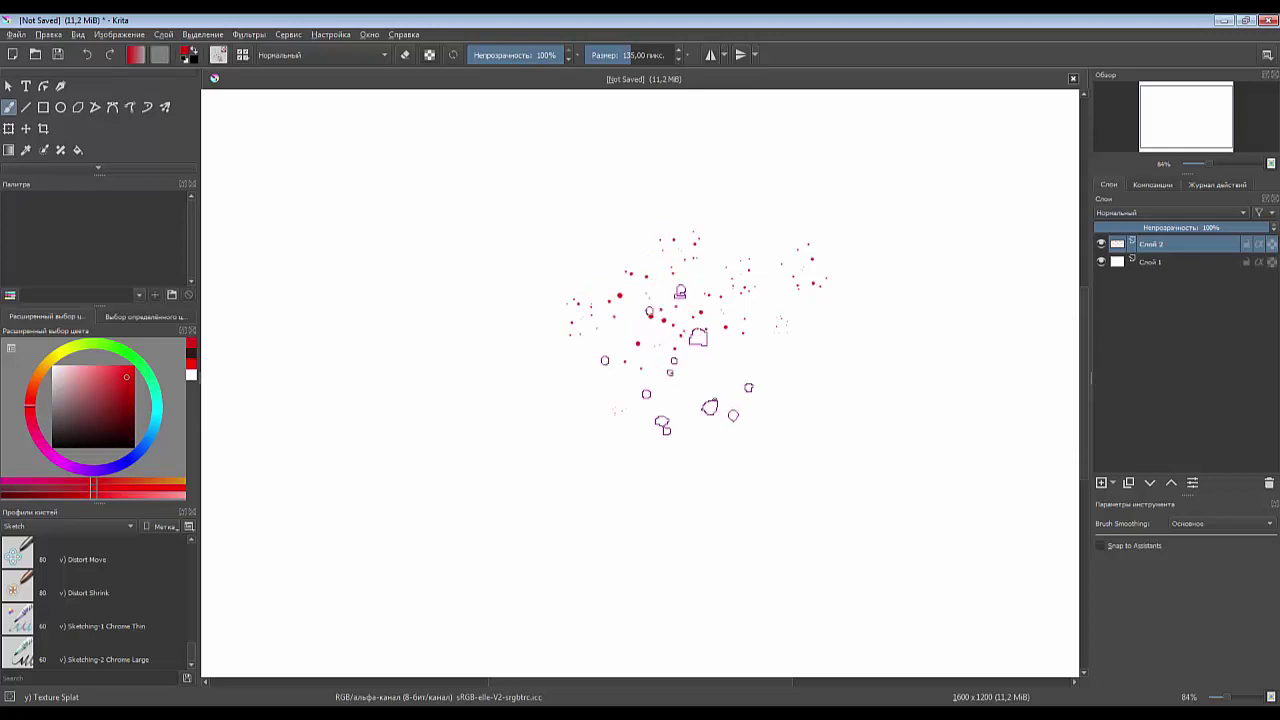
{"action": "left_click_drag", "start_coordinate": [820, 360], "coordinate": [835, 385]}
{"action": "left_click_drag", "start_coordinate": [795, 310], "coordinate": [800, 325]}
{"action": "left_click_drag", "start_coordinate": [730, 185], "coordinate": [735, 210]}
{"action": "mouse_move", "coordinate": [550, 180]}
{"action": "left_mouse_down"}
{"action": "mouse_move", "coordinate": [545, 210]}
{"action": "mouse_move", "coordinate": [465, 210]}
{"action": "mouse_move", "coordinate": [450, 240]}
{"action": "left_mouse_up"}
{"action": "left_click_drag", "start_coordinate": [425, 315], "coordinate": [440, 335]}
- View Texture Splat's size, opacity and angle settings in the pop-up palette, then close it
{"action": "right_click", "coordinate": [445, 330]}
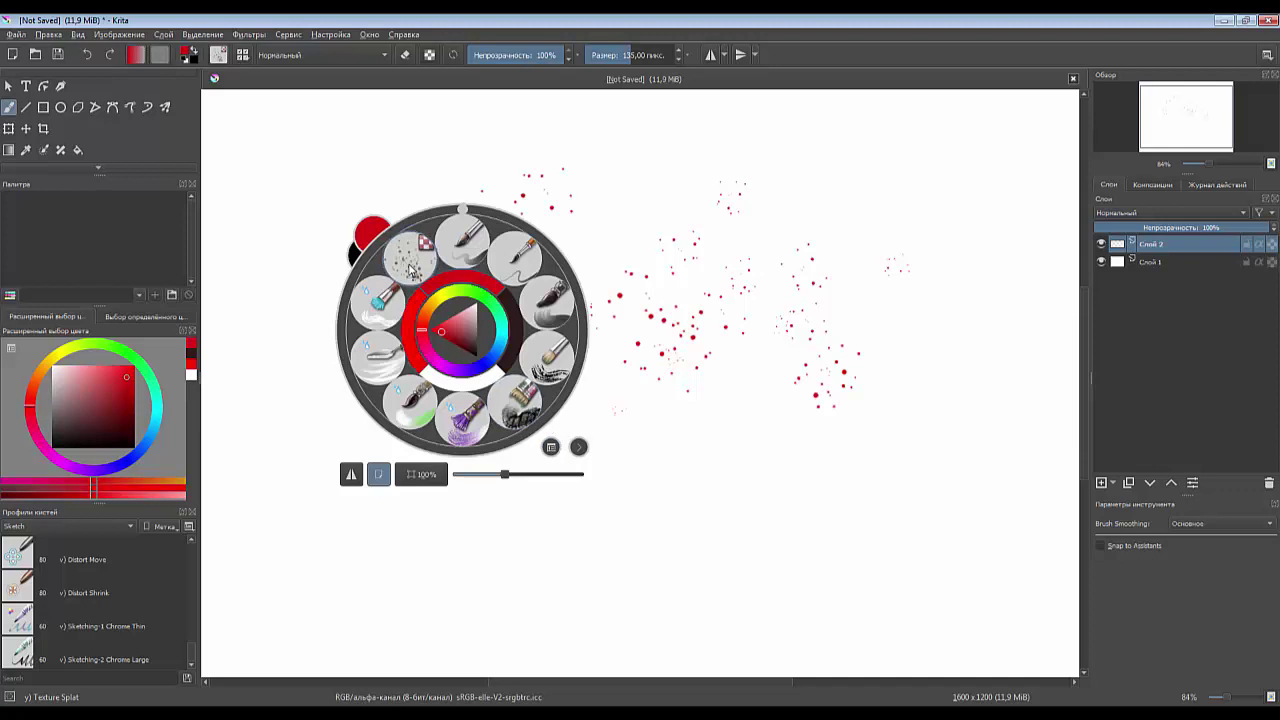
{"action": "left_click", "coordinate": [579, 448]}
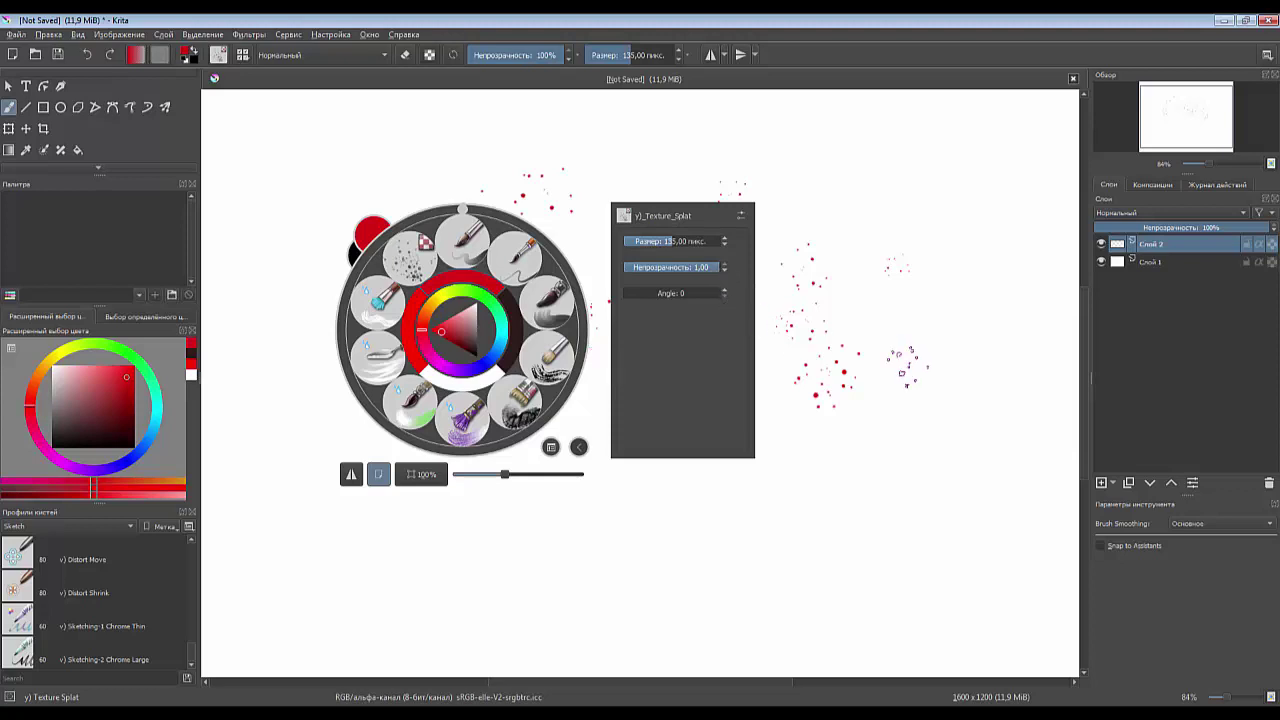
{"action": "left_click", "coordinate": [905, 370]}
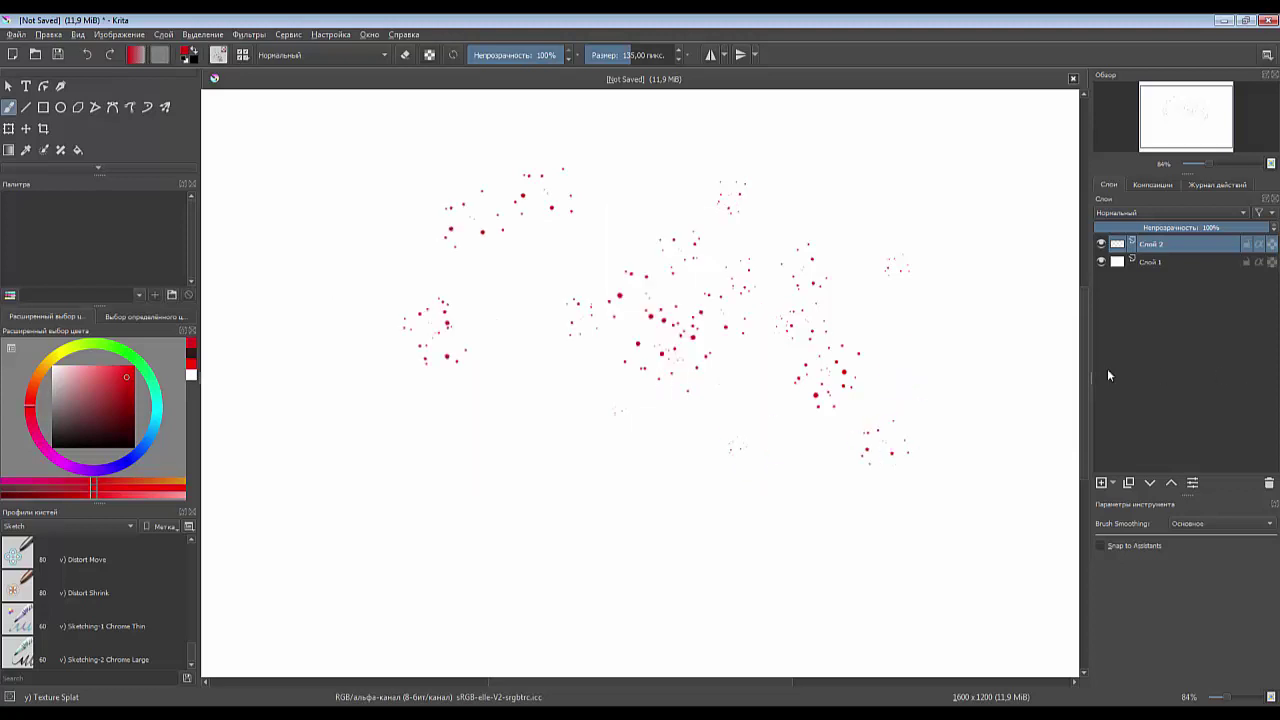
- Undo a test dab, try Sketching-1 Chrome Thin, Bristles-2 Flat Rough and Bristles-5 Flat, ending on Pencil-5 Tilted
{"action": "left_click", "coordinate": [846, 427]}
{"action": "key", "text": "ctrl+z"}
{"action": "key", "text": "ctrl+z"}
{"action": "key", "text": "ctrl+z"}
{"action": "key", "text": "ctrl+z"}
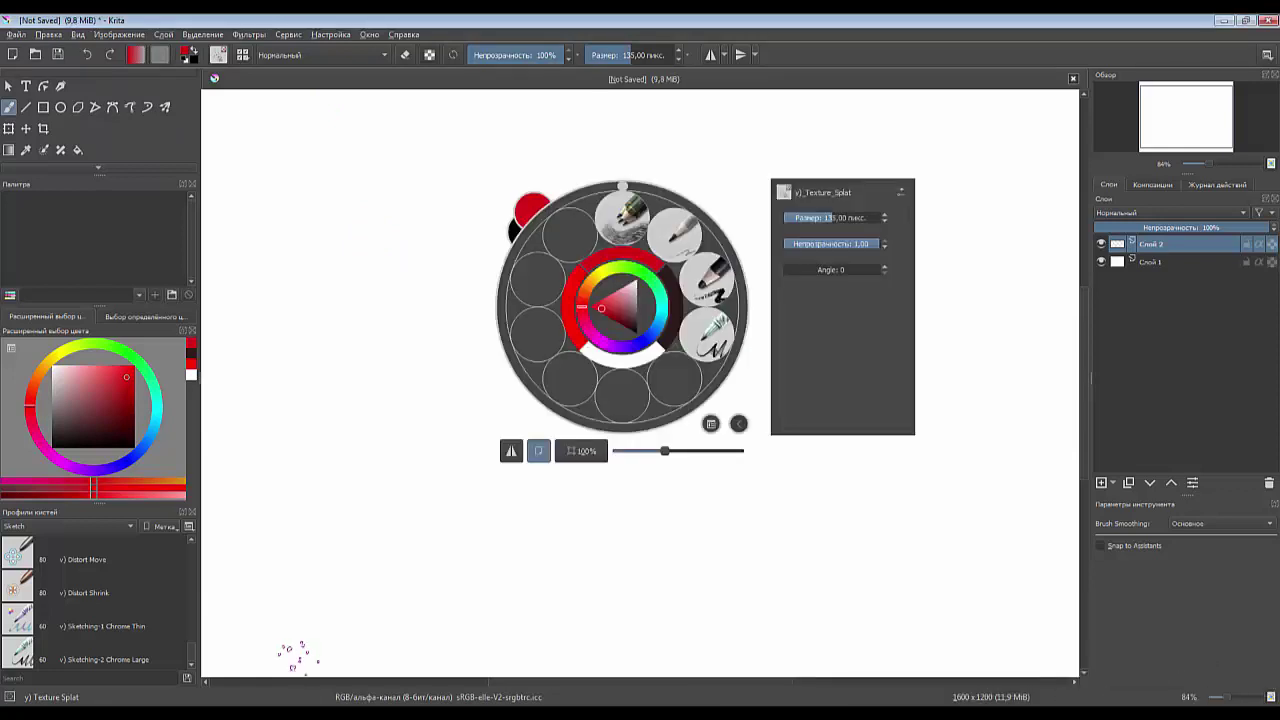
{"action": "left_click", "coordinate": [17, 621]}
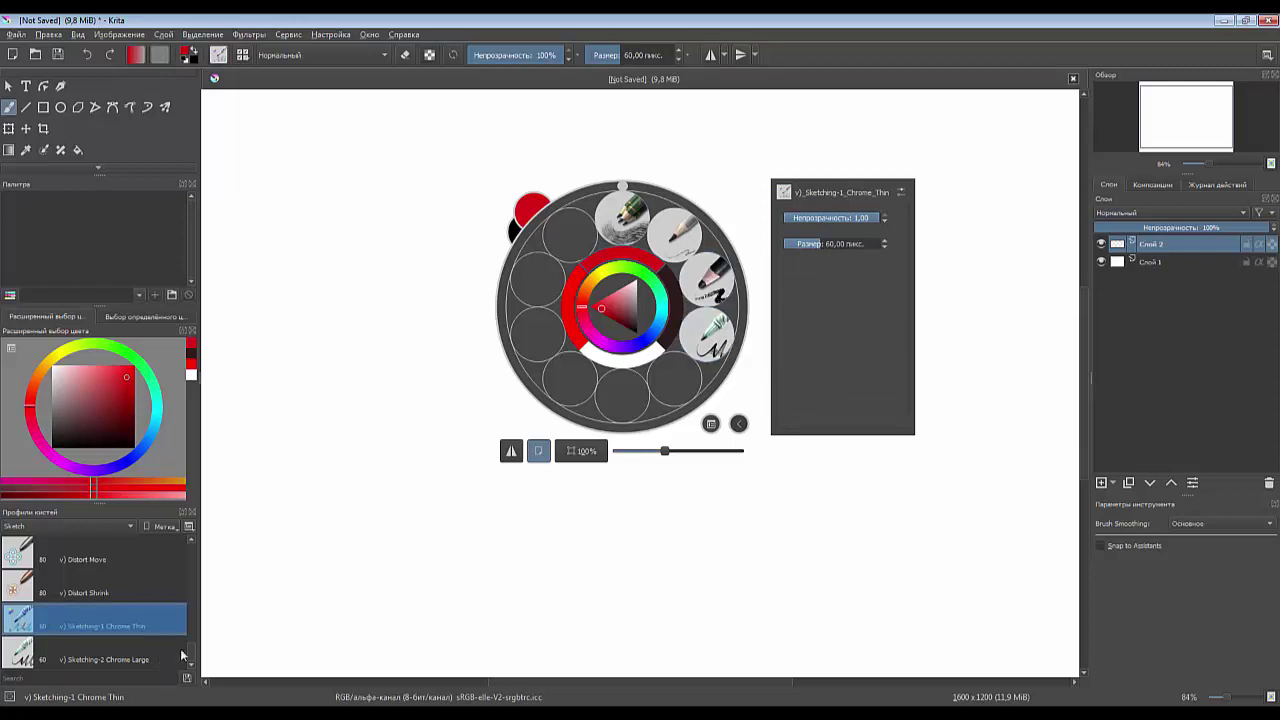
{"action": "left_click_drag", "start_coordinate": [191, 658], "coordinate": [188, 606]}
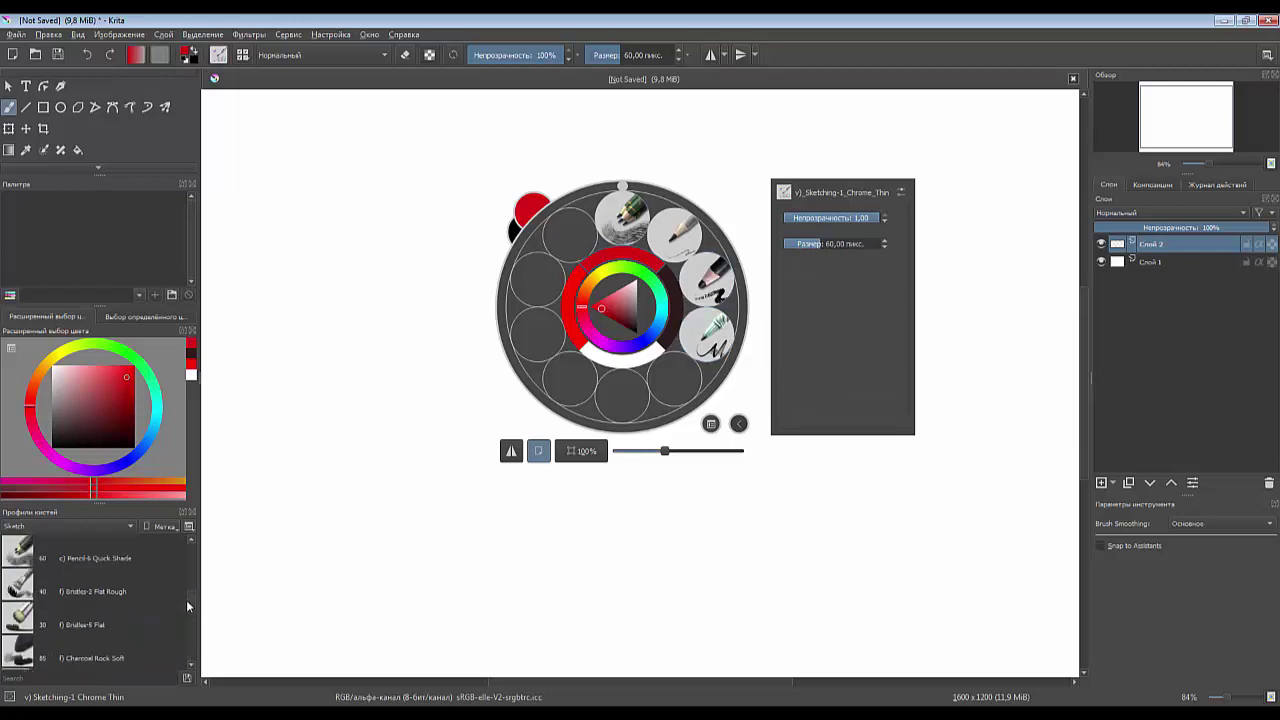
{"action": "left_click", "coordinate": [10, 590]}
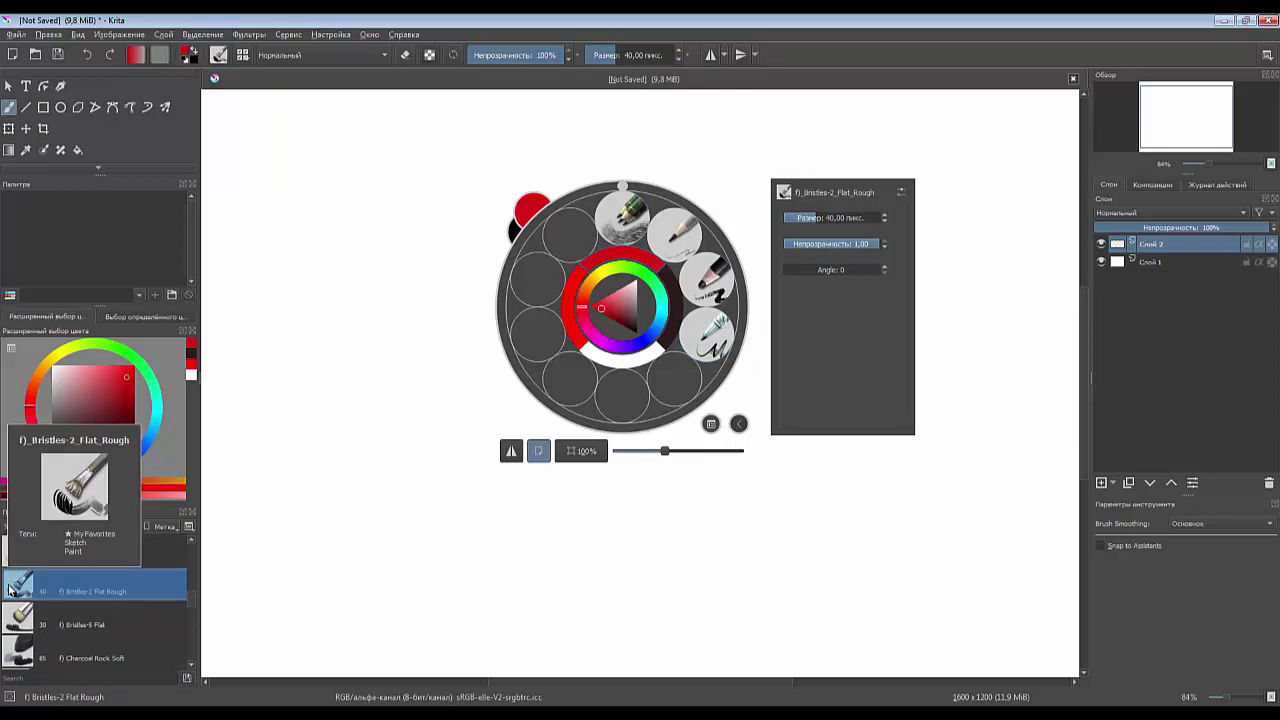
{"action": "left_click", "coordinate": [14, 622]}
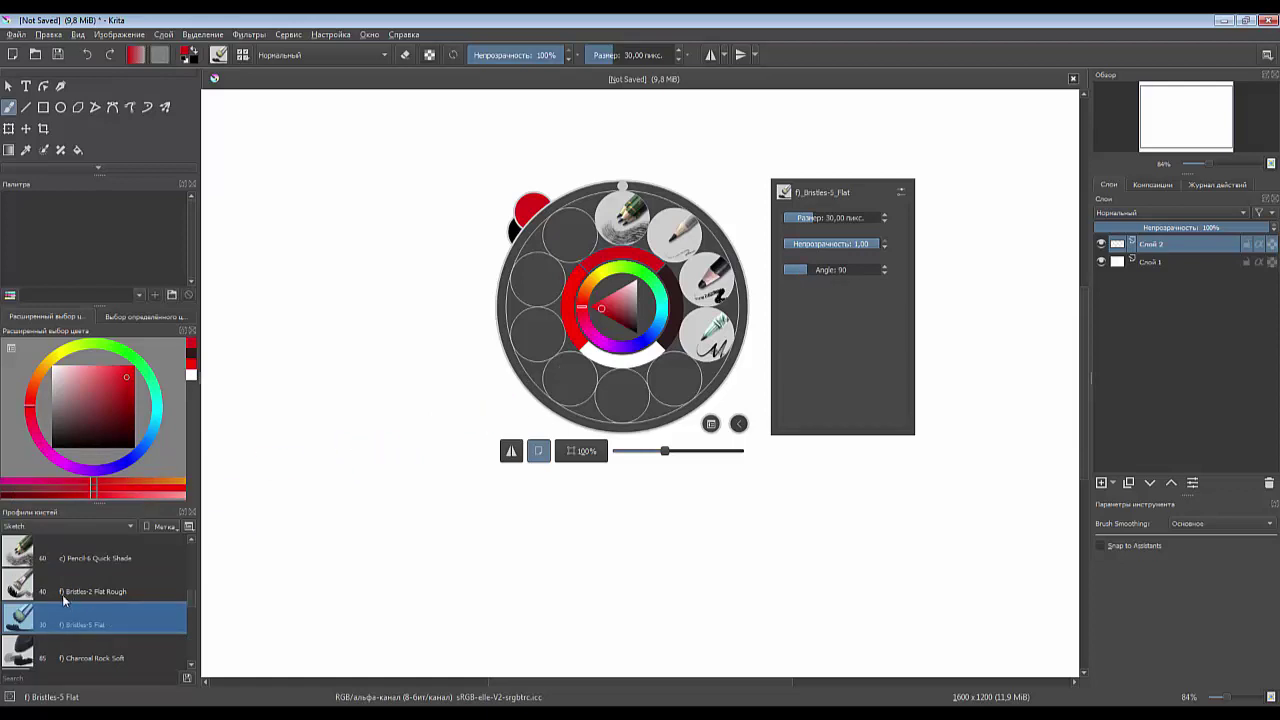
{"action": "scroll", "coordinate": [30, 596], "scroll_direction": "up", "scroll_amount": 1}
{"action": "left_click", "coordinate": [30, 556]}
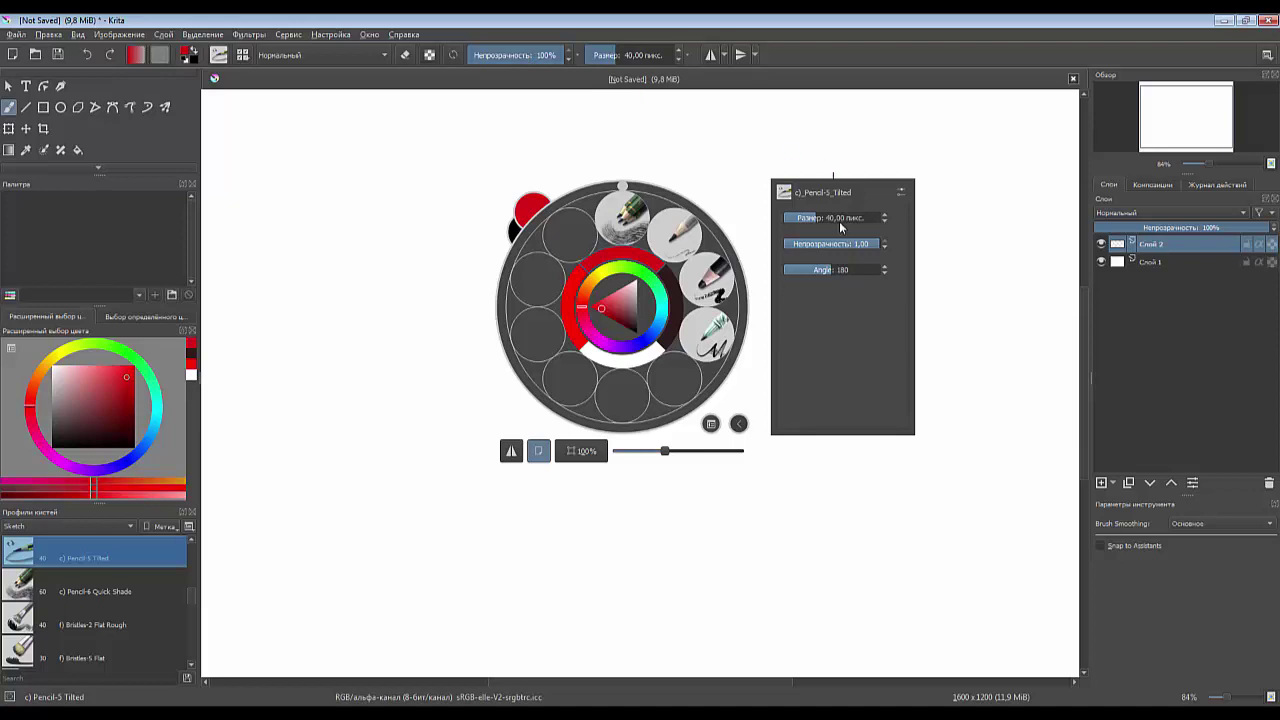
- Leave brush smoothing on Basic and enable Snap to Assistants with magnetism 1000
{"action": "left_click", "coordinate": [687, 56]}
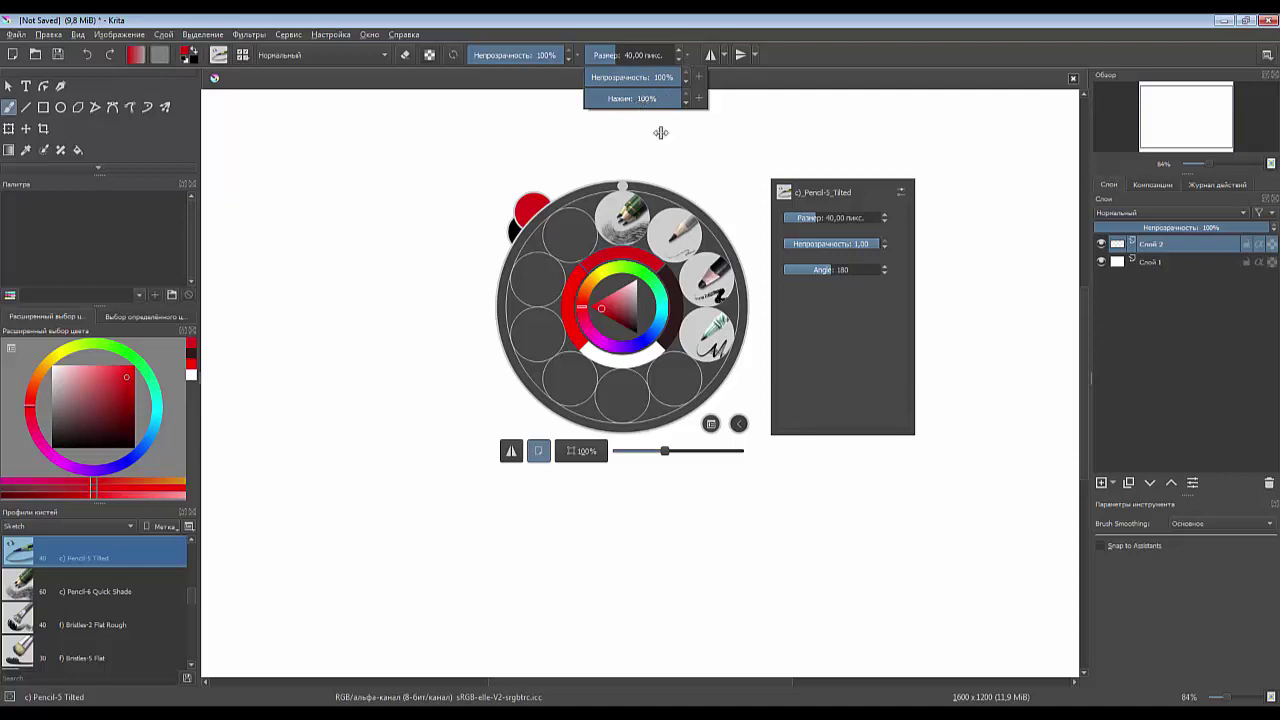
{"action": "left_click", "coordinate": [1202, 524]}
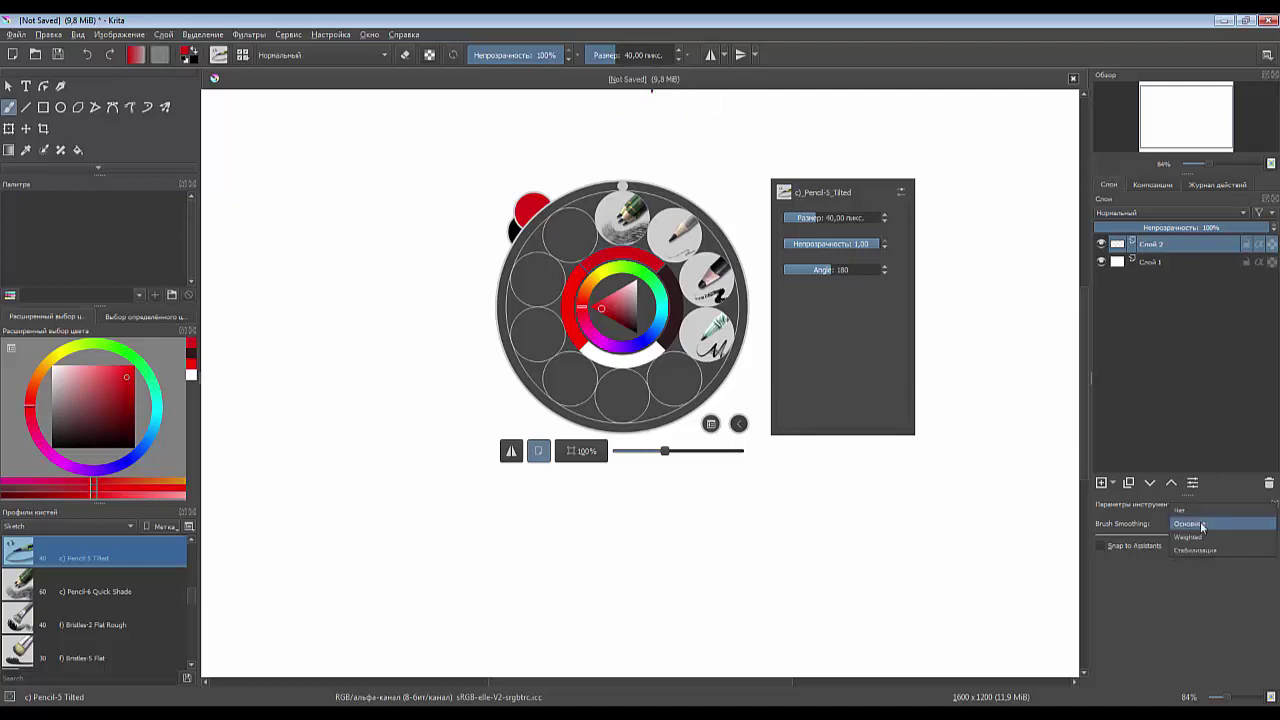
{"action": "left_click", "coordinate": [1202, 524]}
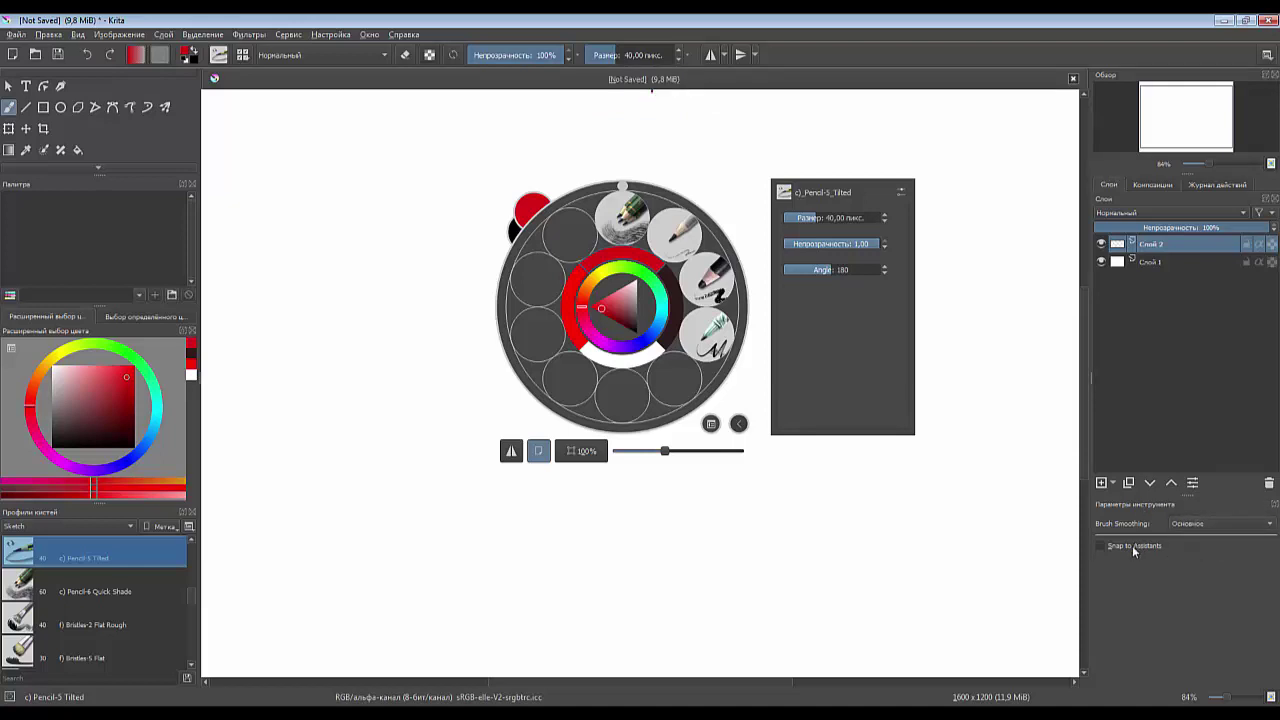
{"action": "left_click", "coordinate": [1132, 545]}
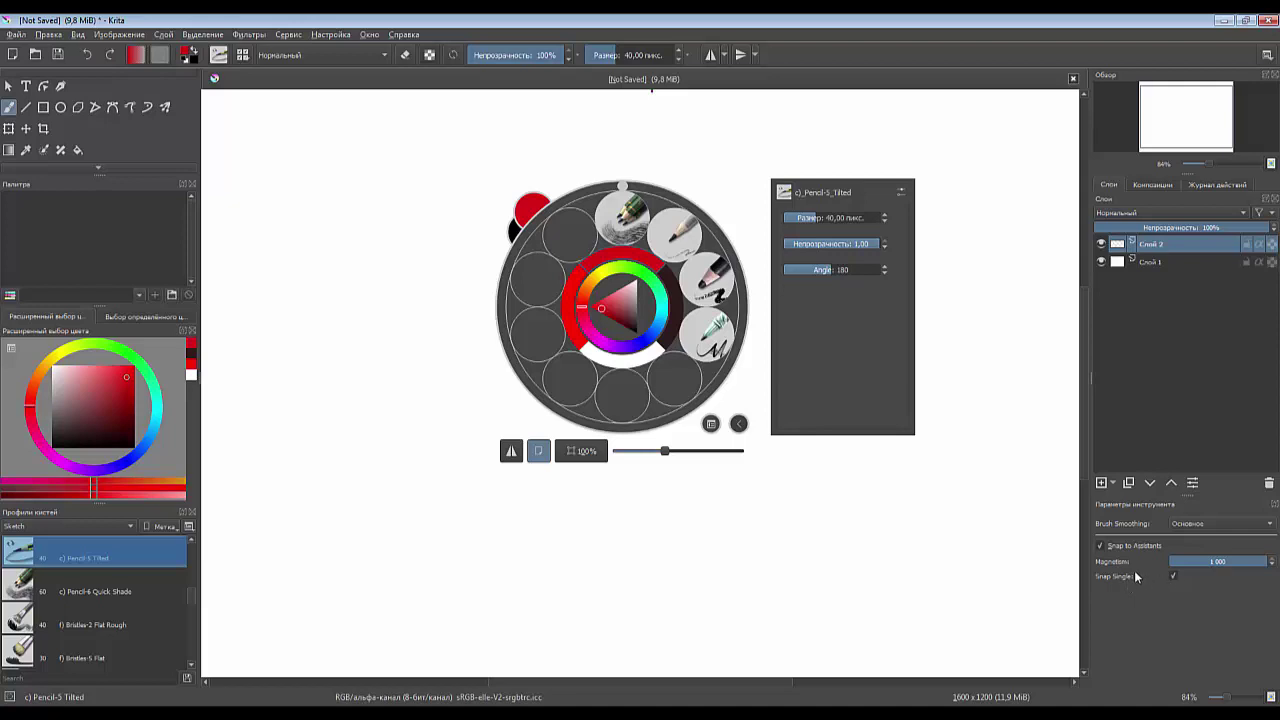
{"action": "left_click", "coordinate": [864, 530]}
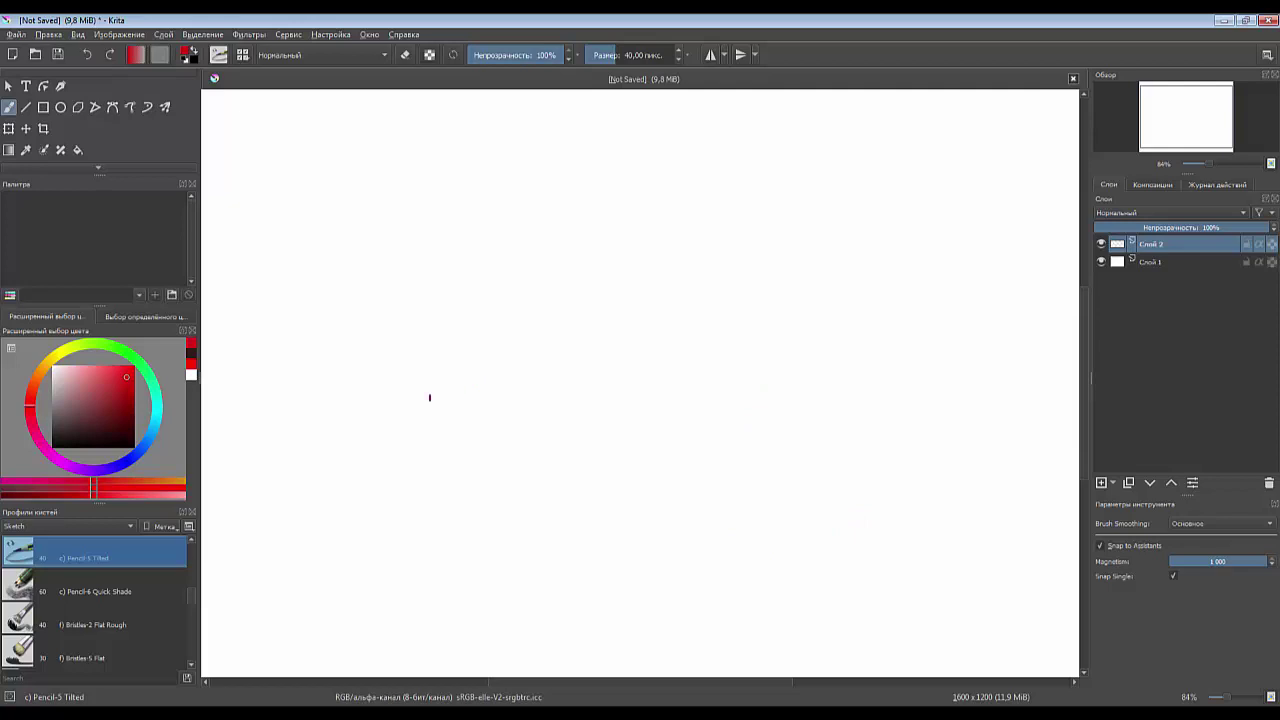
- Paint a red winding test stroke with Bristles-2 Flat Rough, then undo it
{"action": "left_click", "coordinate": [24, 624]}
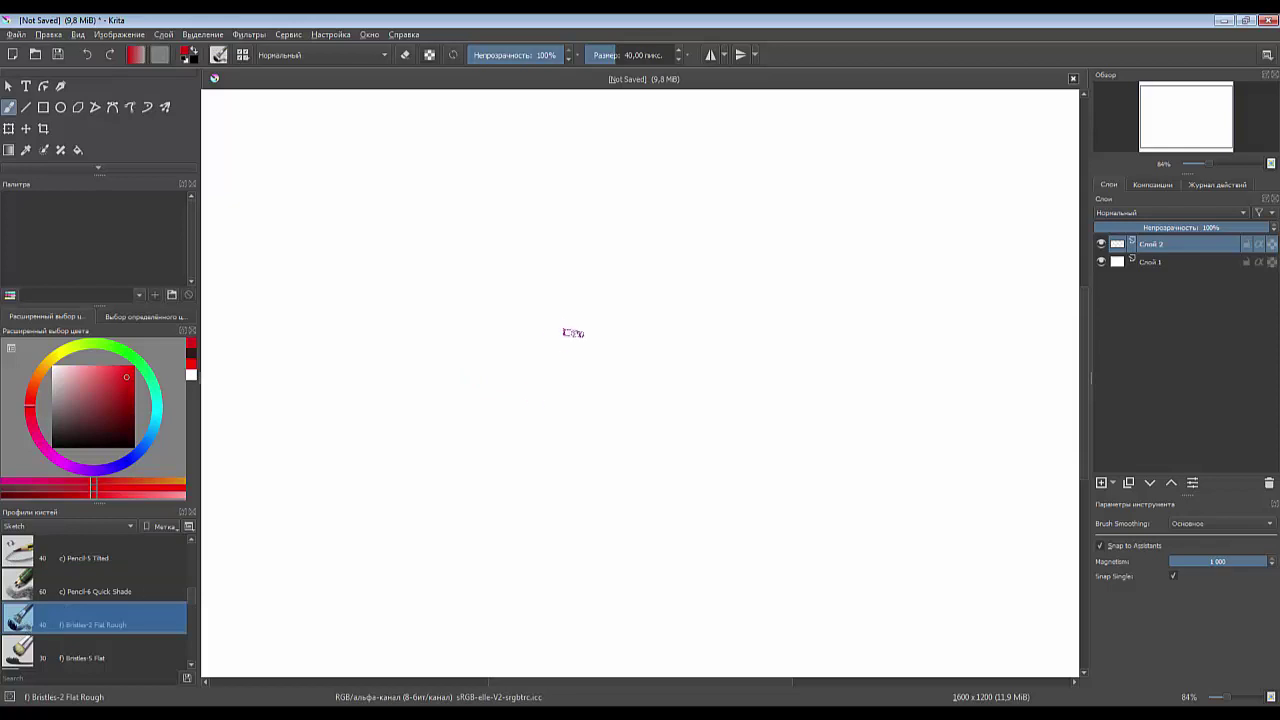
{"action": "mouse_move", "coordinate": [521, 324]}
{"action": "left_mouse_down"}
{"action": "mouse_move", "coordinate": [652, 352]}
{"action": "mouse_move", "coordinate": [709, 380]}
{"action": "mouse_move", "coordinate": [779, 343]}
{"action": "mouse_move", "coordinate": [810, 405]}
{"action": "mouse_move", "coordinate": [857, 360]}
{"action": "mouse_move", "coordinate": [909, 363]}
{"action": "mouse_move", "coordinate": [929, 320]}
{"action": "mouse_move", "coordinate": [720, 310]}
{"action": "mouse_move", "coordinate": [684, 268]}
{"action": "mouse_move", "coordinate": [534, 257]}
{"action": "mouse_move", "coordinate": [446, 349]}
{"action": "mouse_move", "coordinate": [743, 406]}
{"action": "mouse_move", "coordinate": [783, 427]}
{"action": "left_mouse_up"}
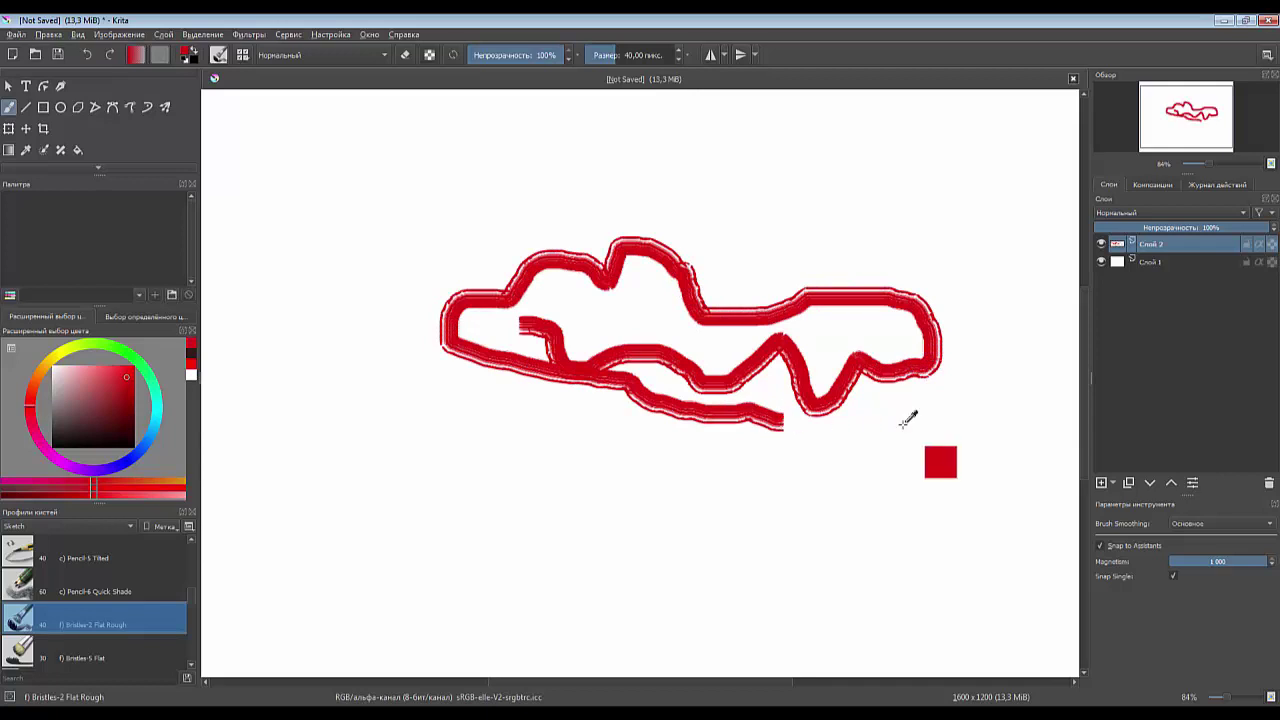
{"action": "key", "text": "ctrl+z"}
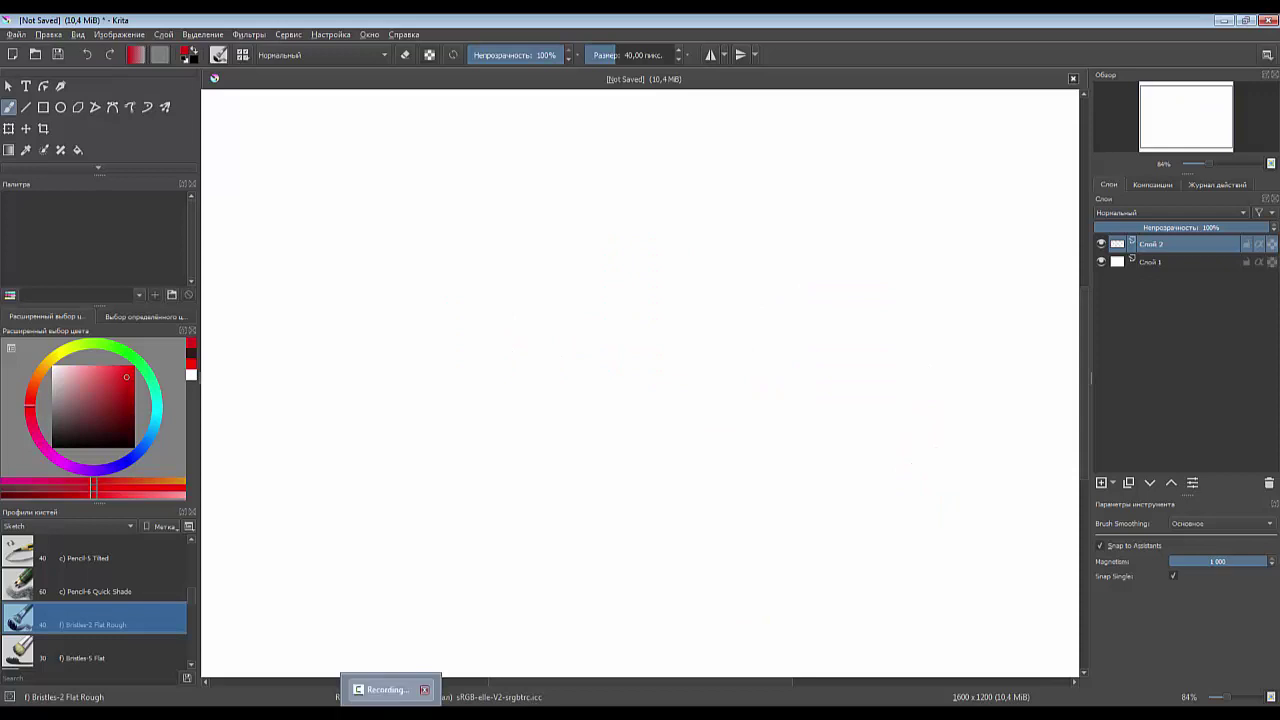
- Add Bristles-5 Flat and Blender Basic to the My brushes tag
{"action": "left_click", "coordinate": [390, 690]}
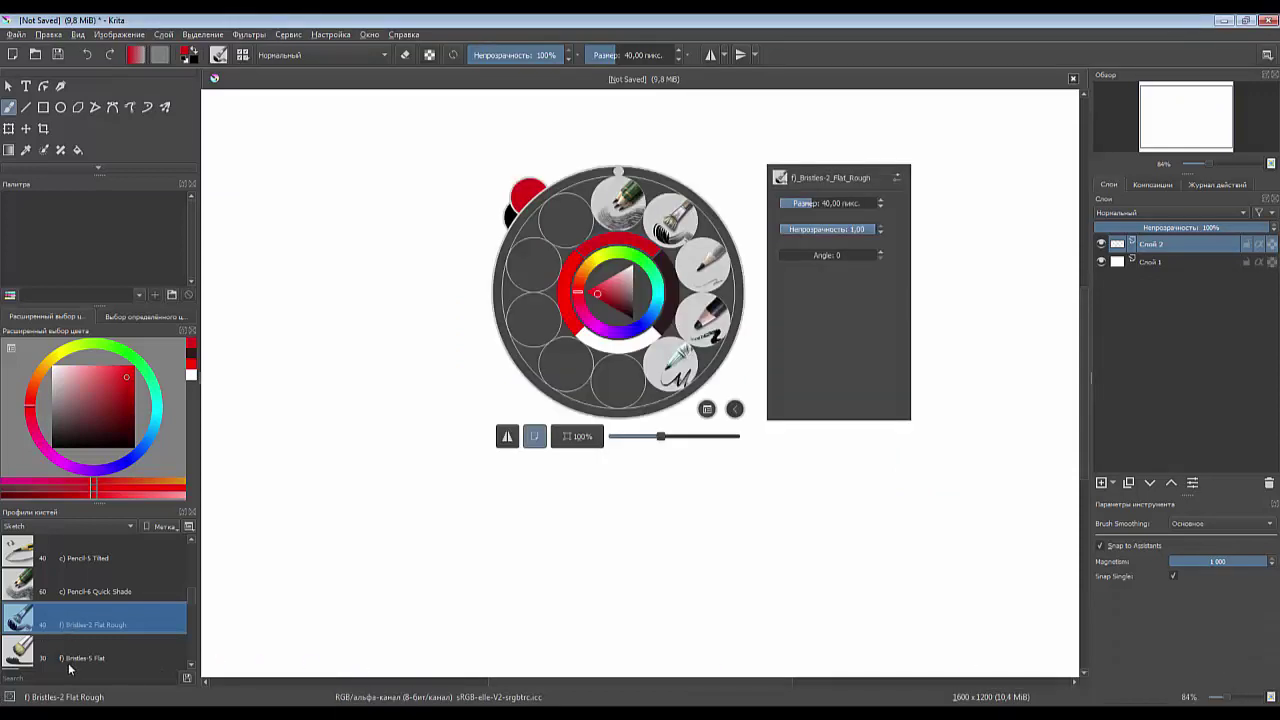
{"action": "left_click", "coordinate": [70, 660]}
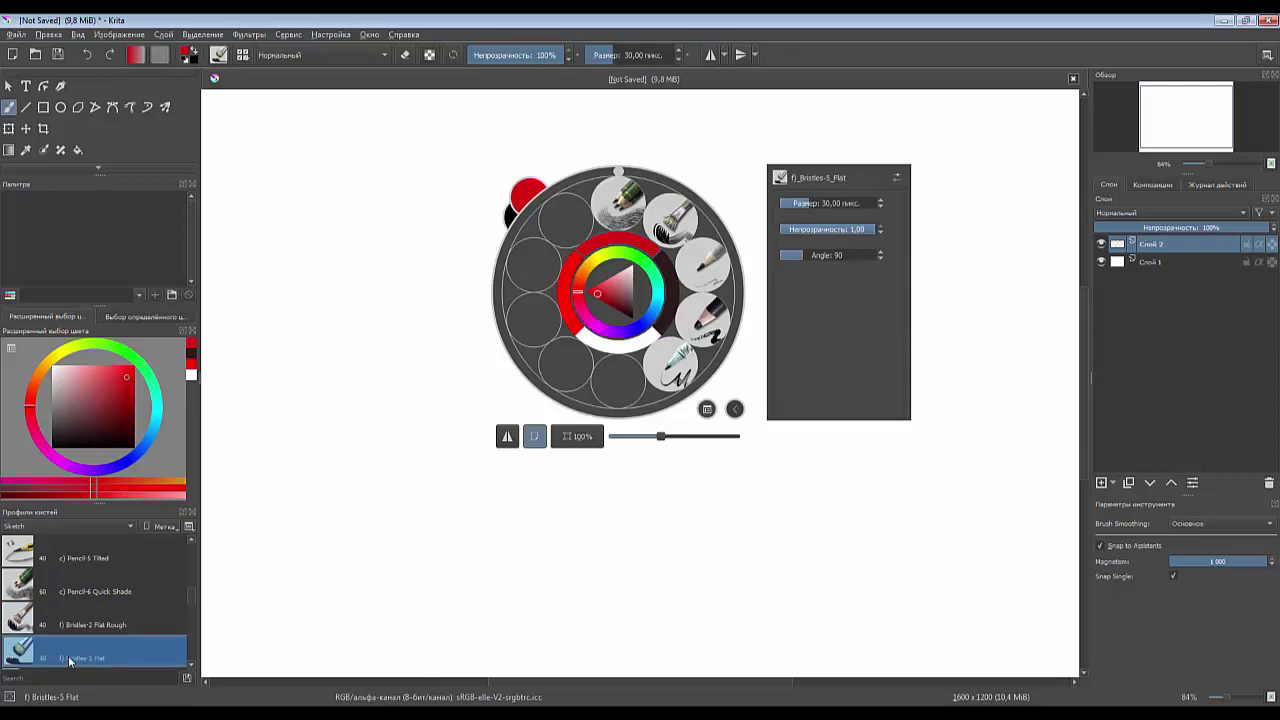
{"action": "right_click", "coordinate": [70, 660]}
{"action": "mouse_move", "coordinate": [115, 679]}
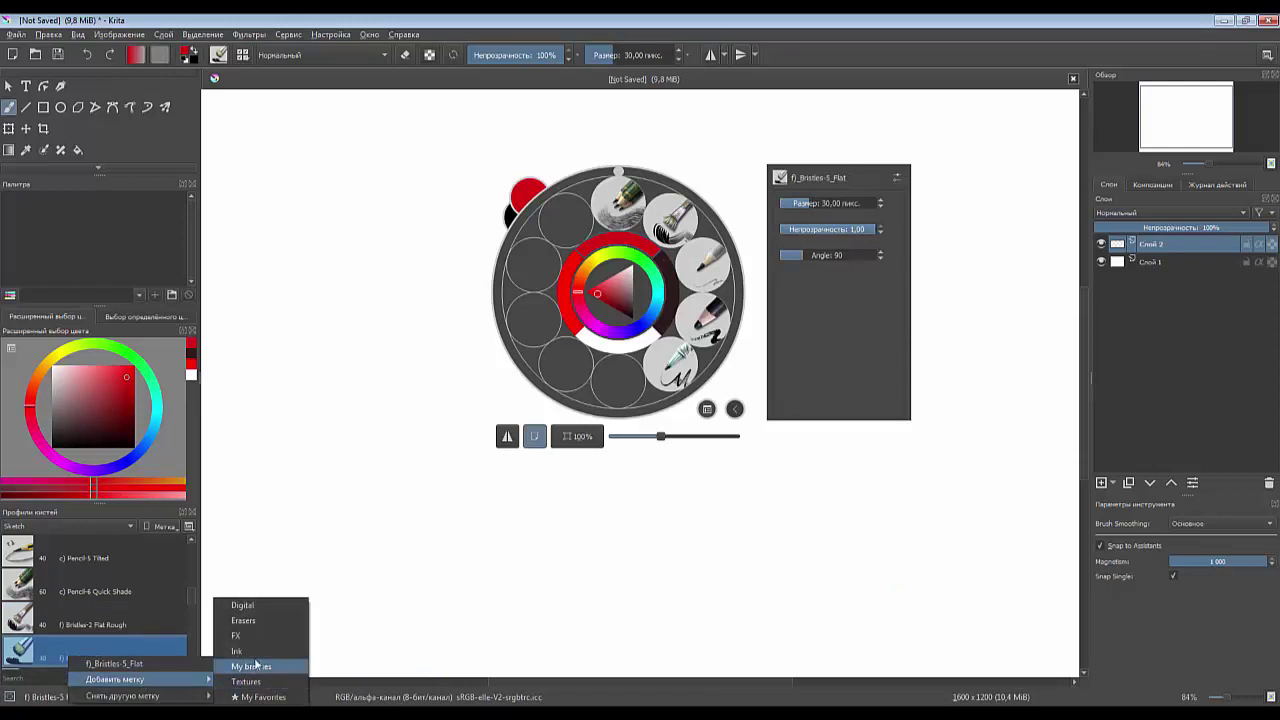
{"action": "left_click", "coordinate": [256, 667]}
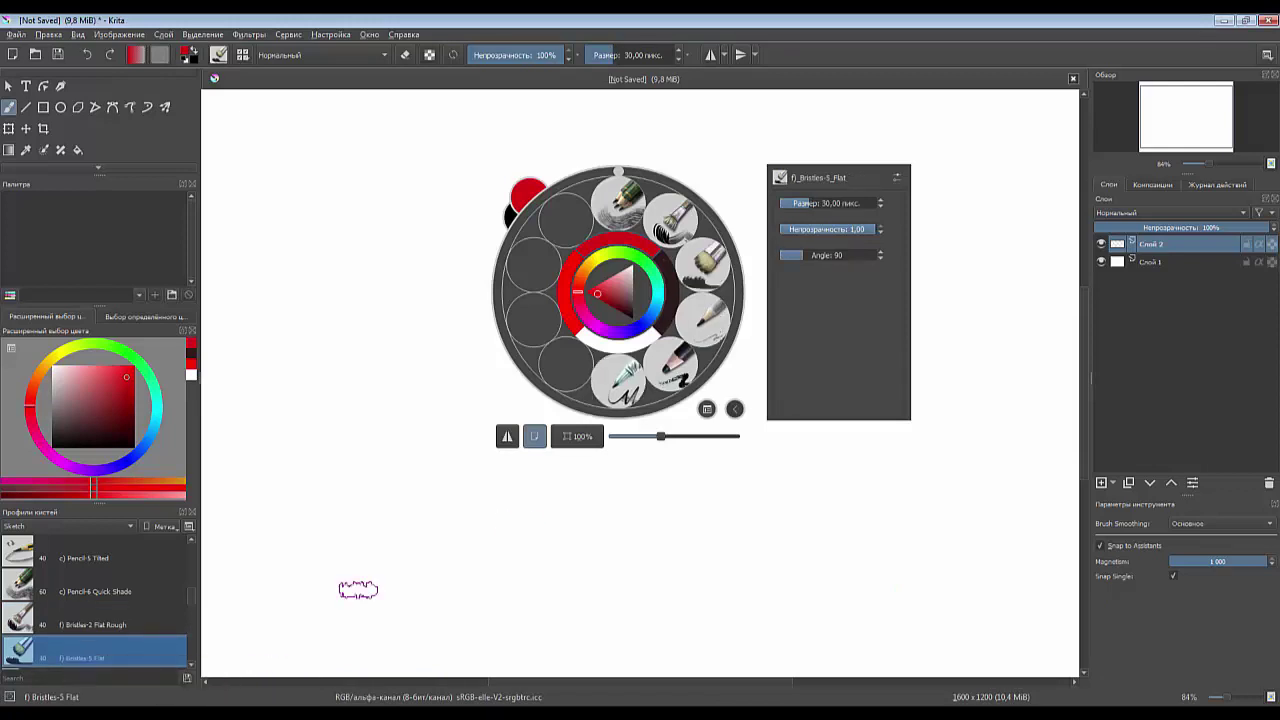
{"action": "scroll", "coordinate": [109, 590], "scroll_direction": "down", "scroll_amount": 3}
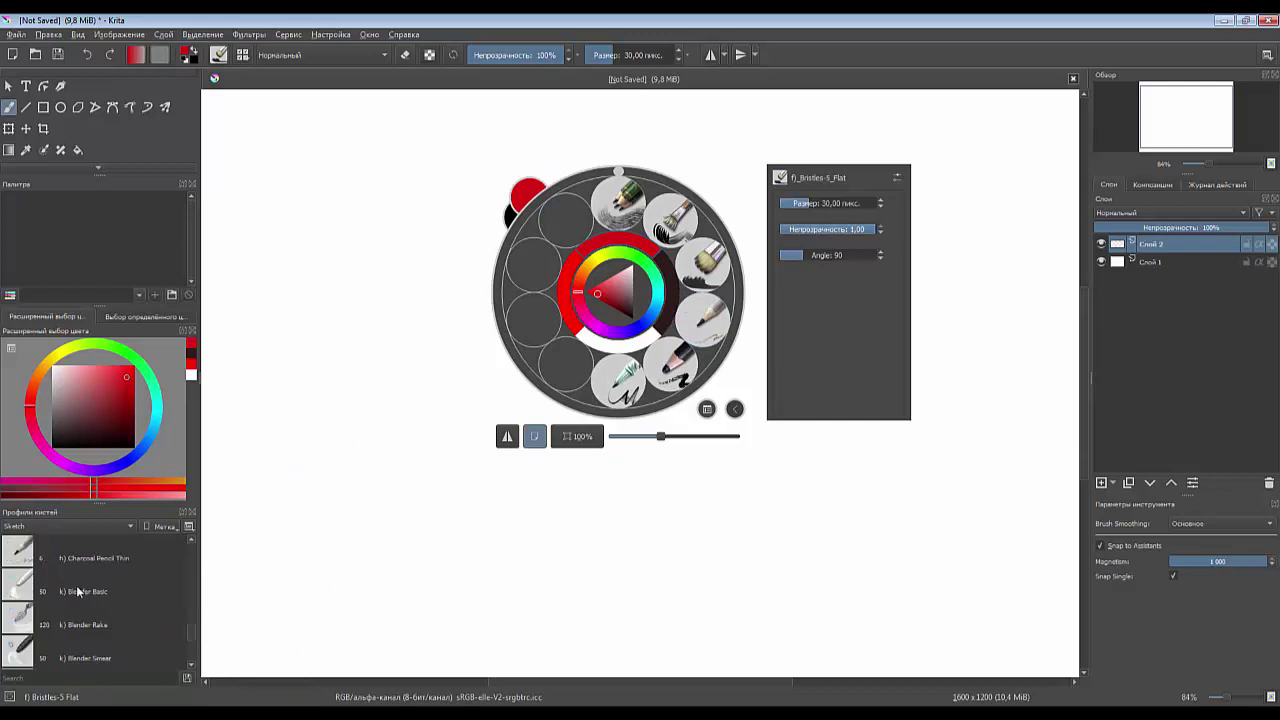
{"action": "right_click", "coordinate": [83, 586]}
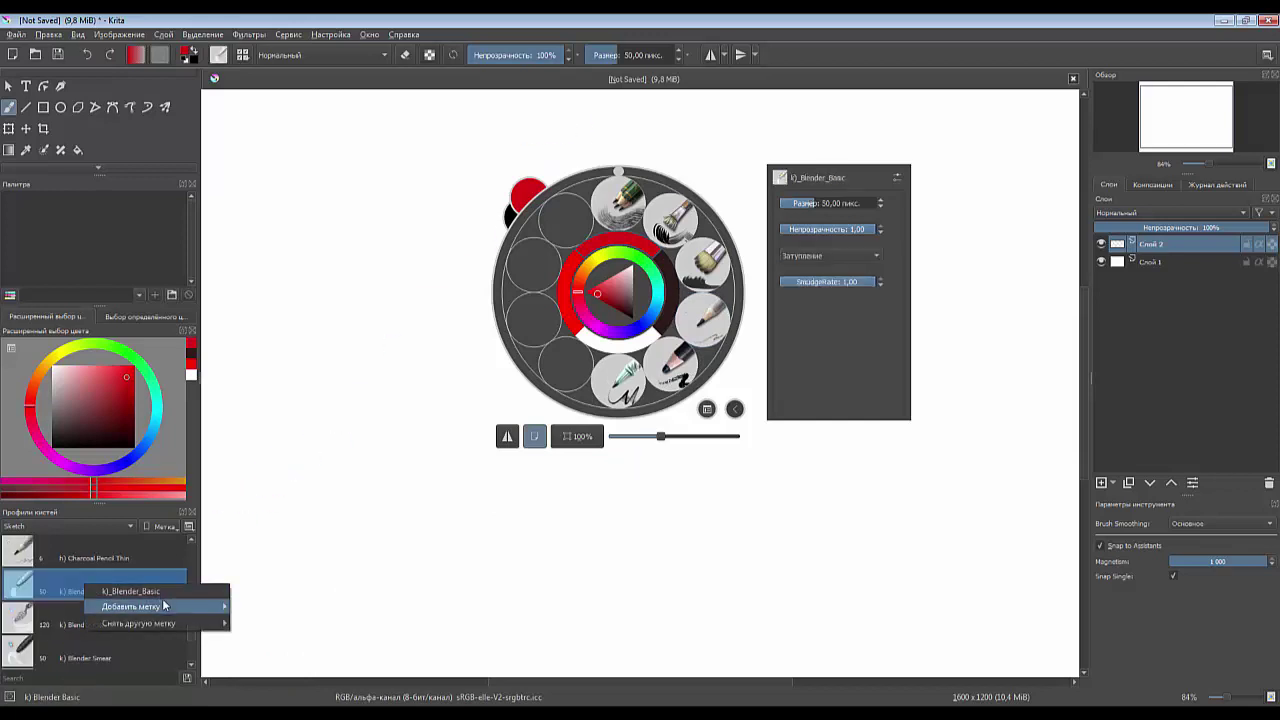
{"action": "mouse_move", "coordinate": [131, 606]}
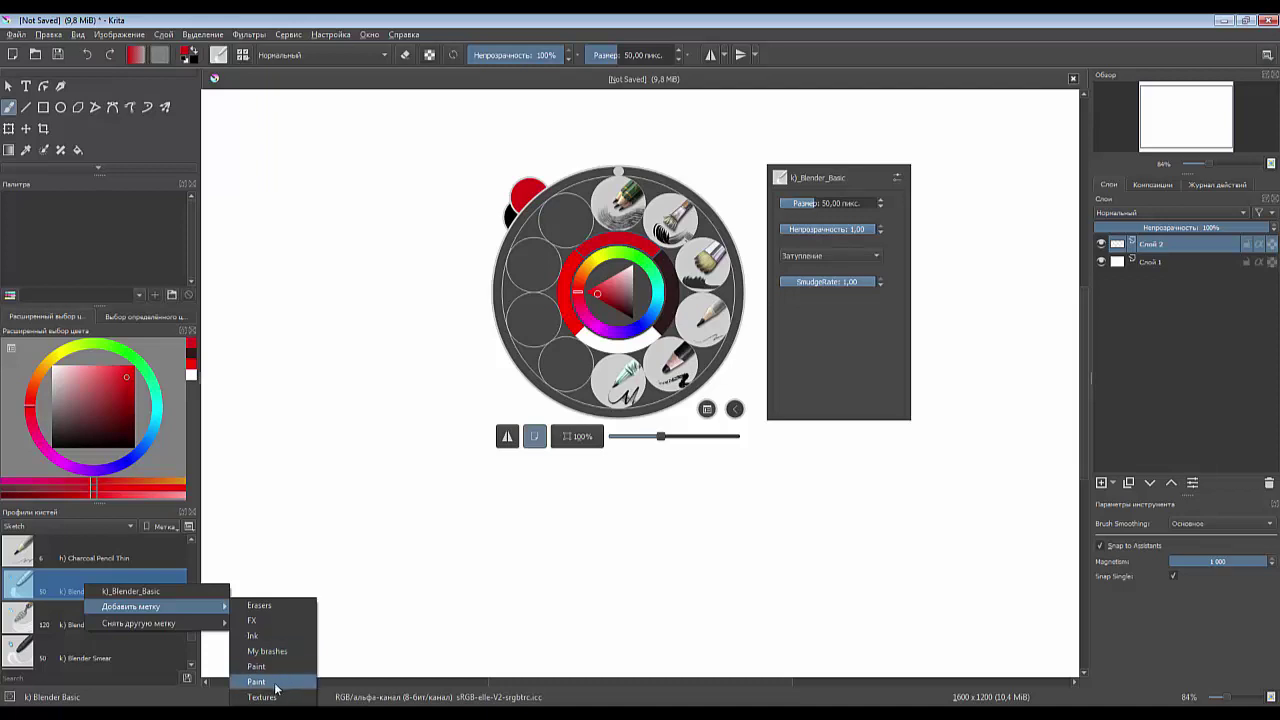
{"action": "left_click", "coordinate": [275, 652]}
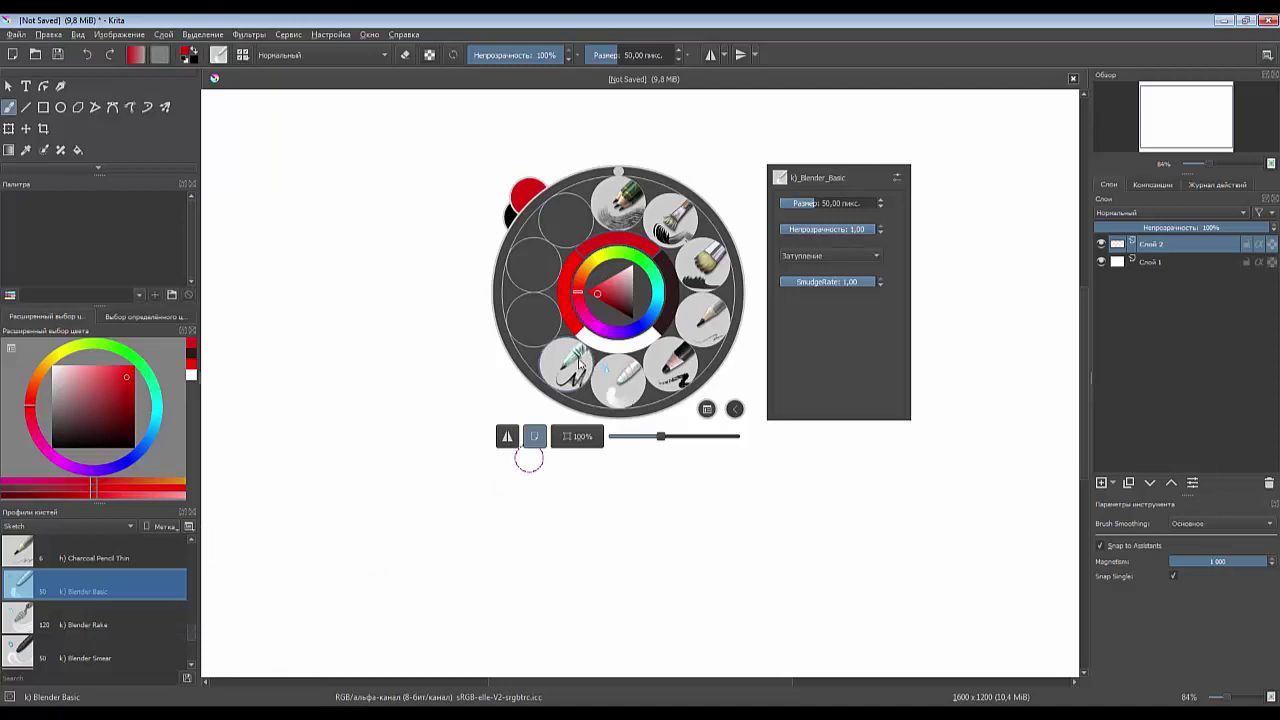
- Add Pencil-5 Tilted, Blender Smear and Sketching-1 Chrome Thin to My brushes
{"action": "scroll", "coordinate": [60, 580], "scroll_direction": "up", "scroll_amount": 5}
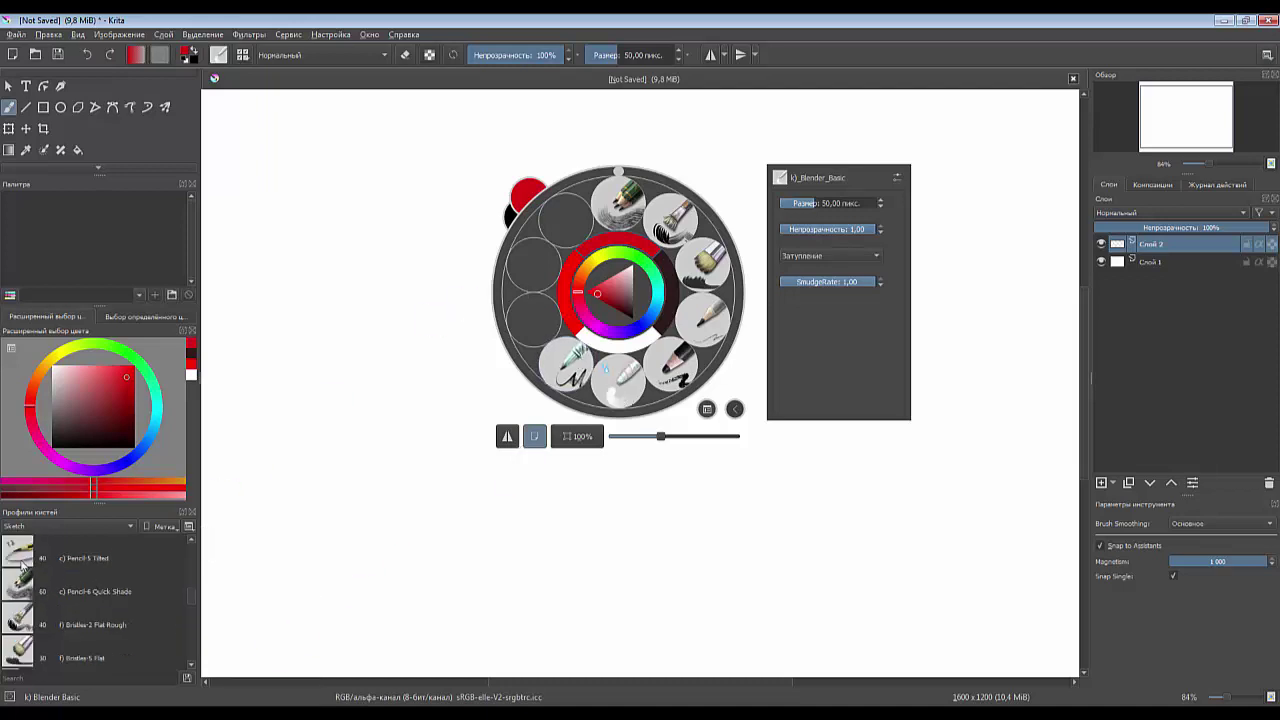
{"action": "left_click", "coordinate": [20, 562]}
{"action": "right_click", "coordinate": [86, 557]}
{"action": "mouse_move", "coordinate": [131, 574]}
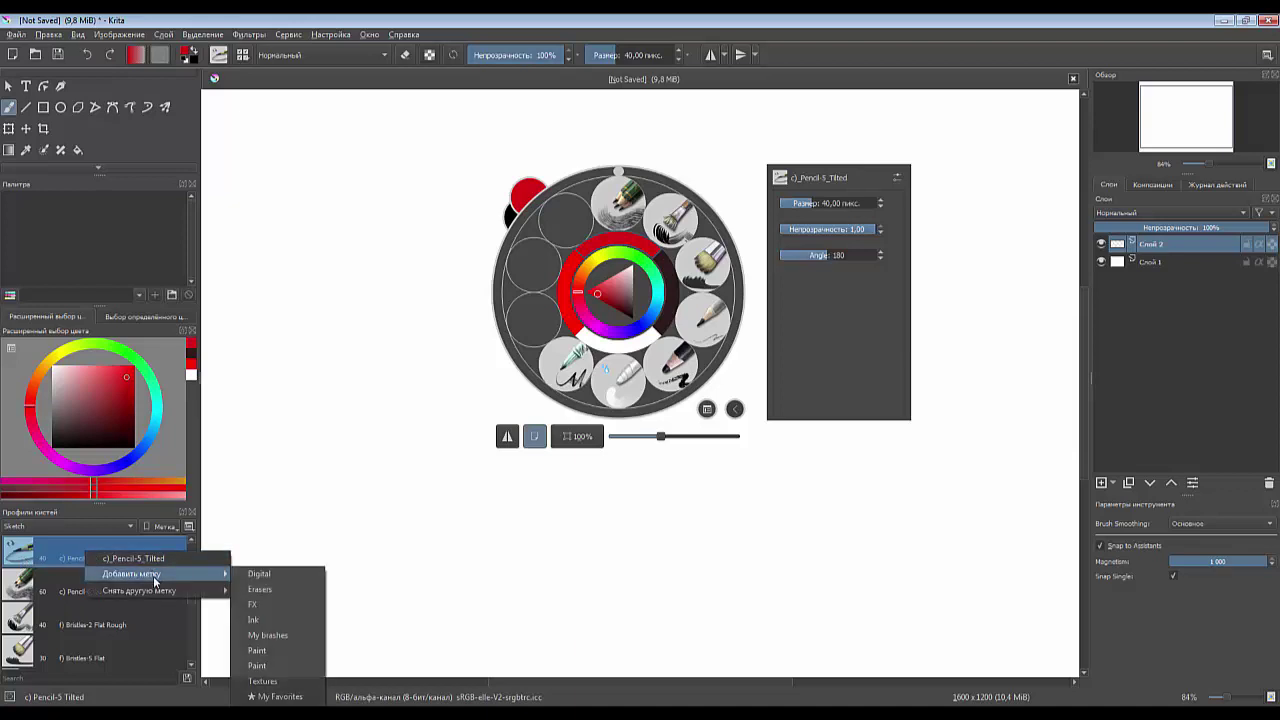
{"action": "left_click", "coordinate": [268, 636]}
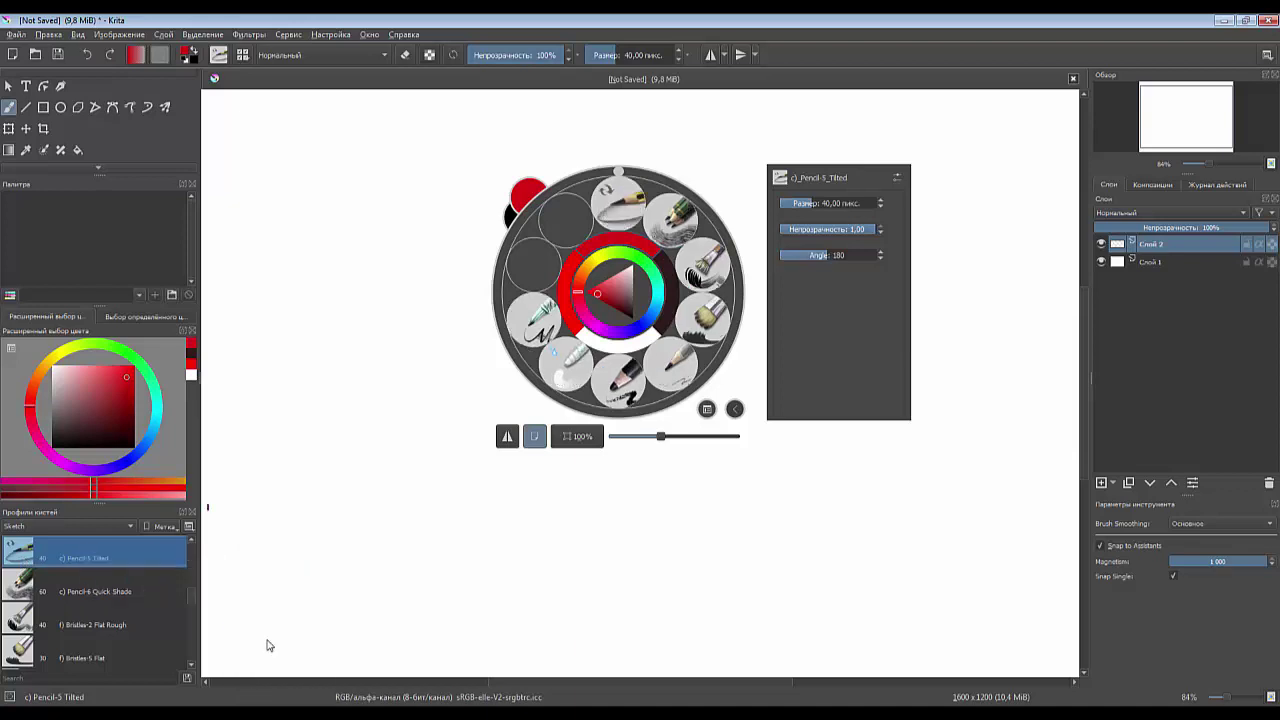
{"action": "scroll", "coordinate": [84, 575], "scroll_direction": "down", "scroll_amount": 3}
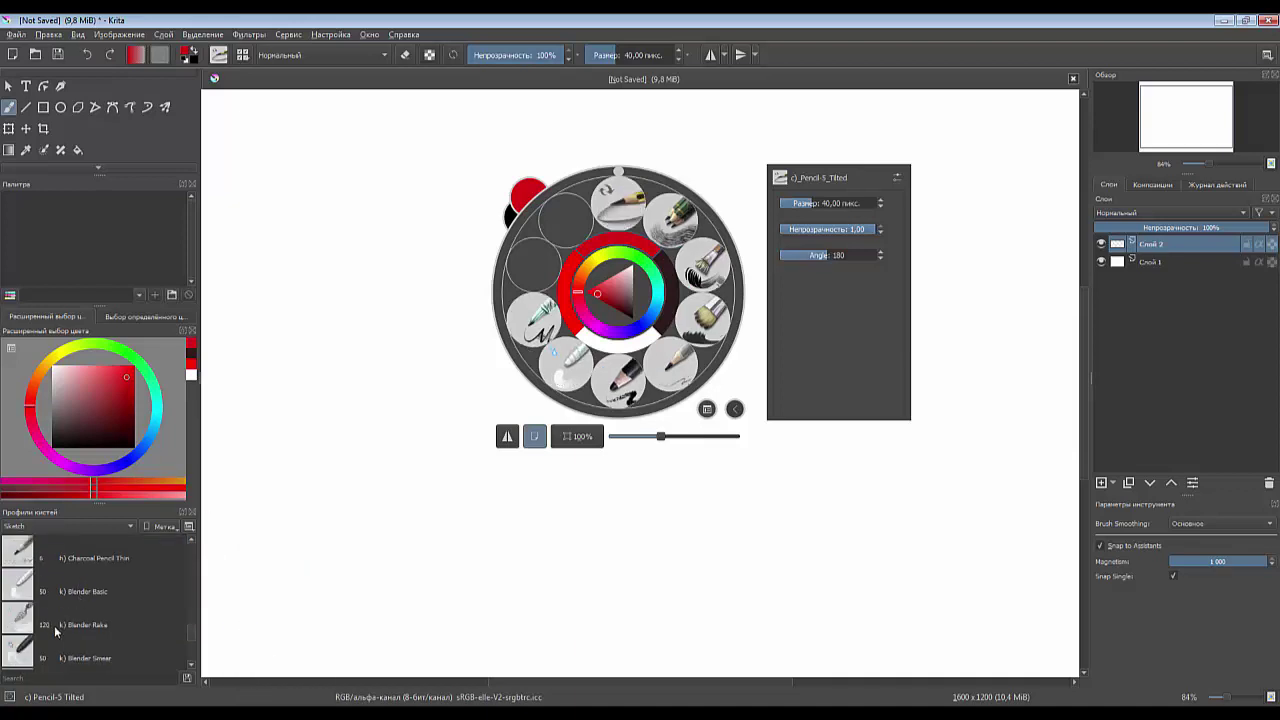
{"action": "right_click", "coordinate": [92, 652]}
{"action": "mouse_move", "coordinate": [140, 671]}
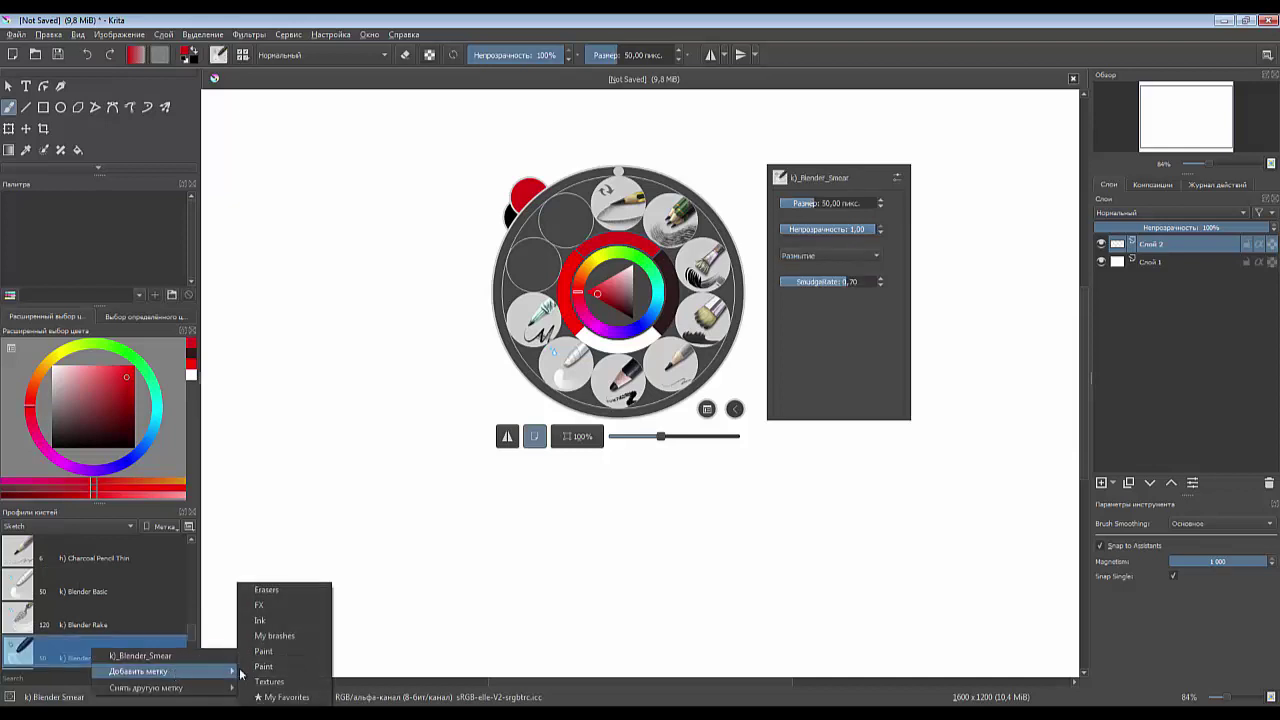
{"action": "left_click", "coordinate": [279, 638]}
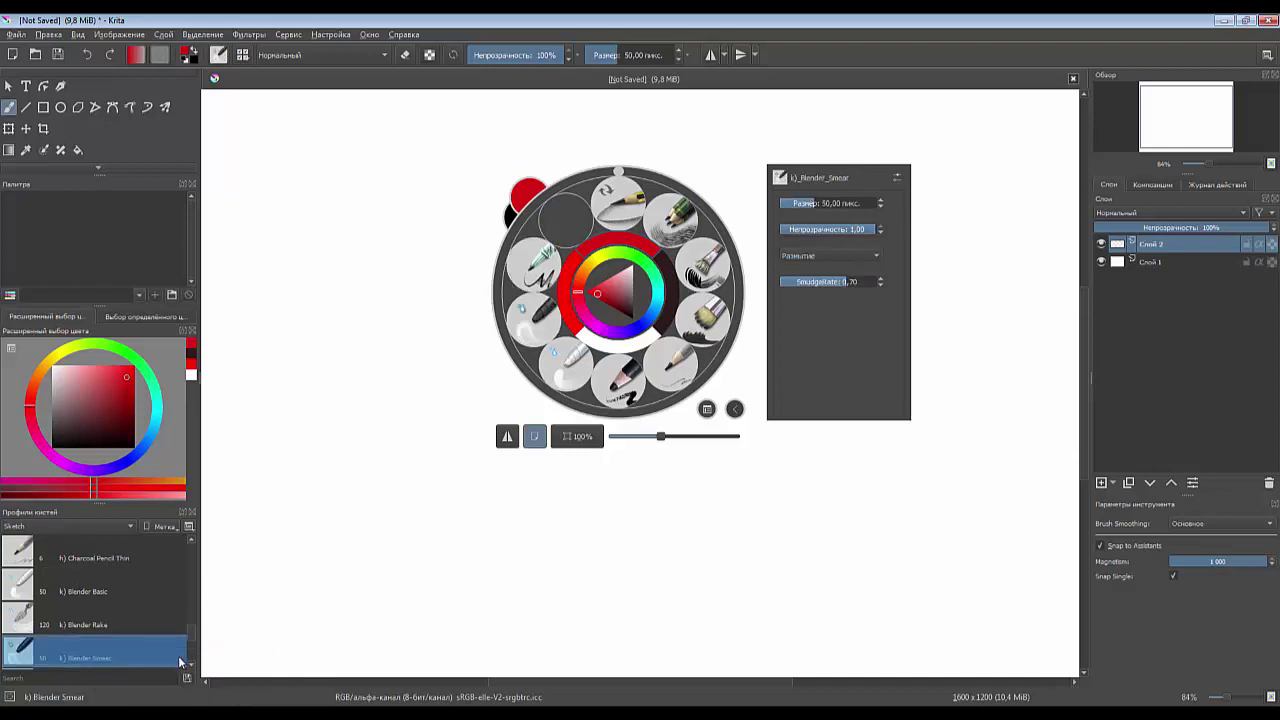
{"action": "scroll", "coordinate": [95, 657], "scroll_direction": "down", "scroll_amount": 5}
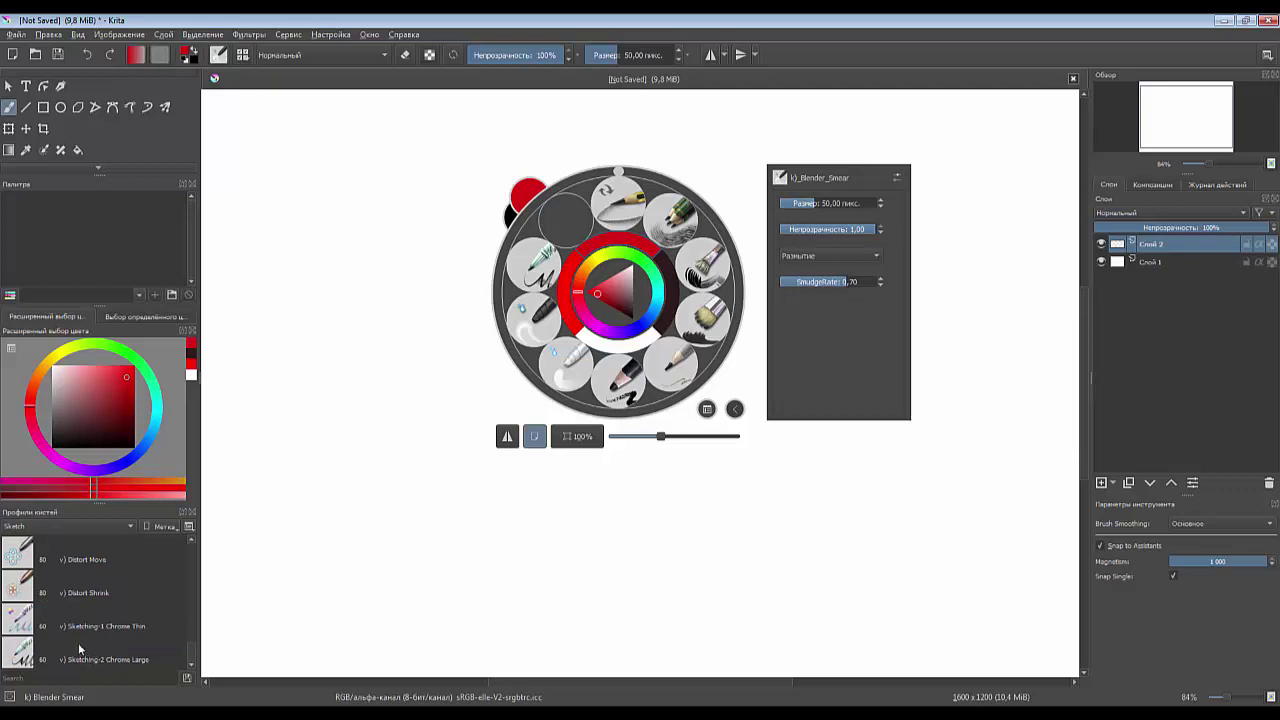
{"action": "right_click", "coordinate": [55, 621]}
{"action": "mouse_move", "coordinate": [100, 638]}
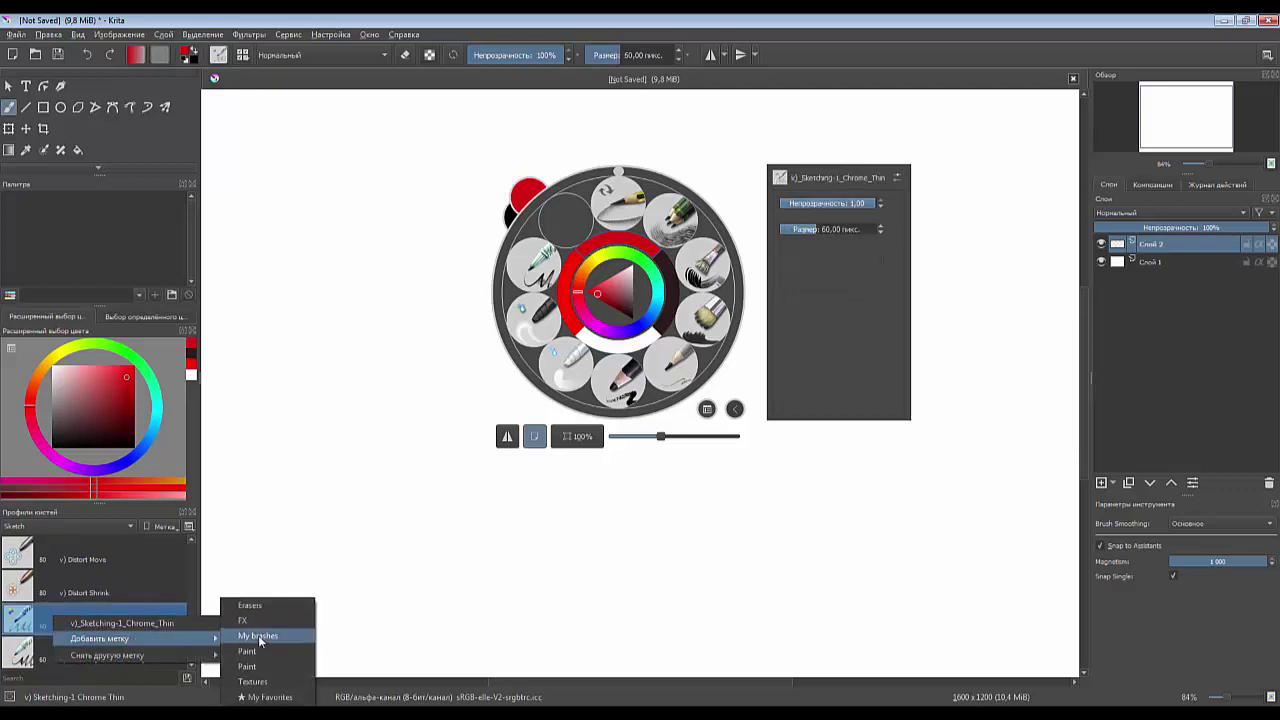
{"action": "left_click", "coordinate": [273, 638]}
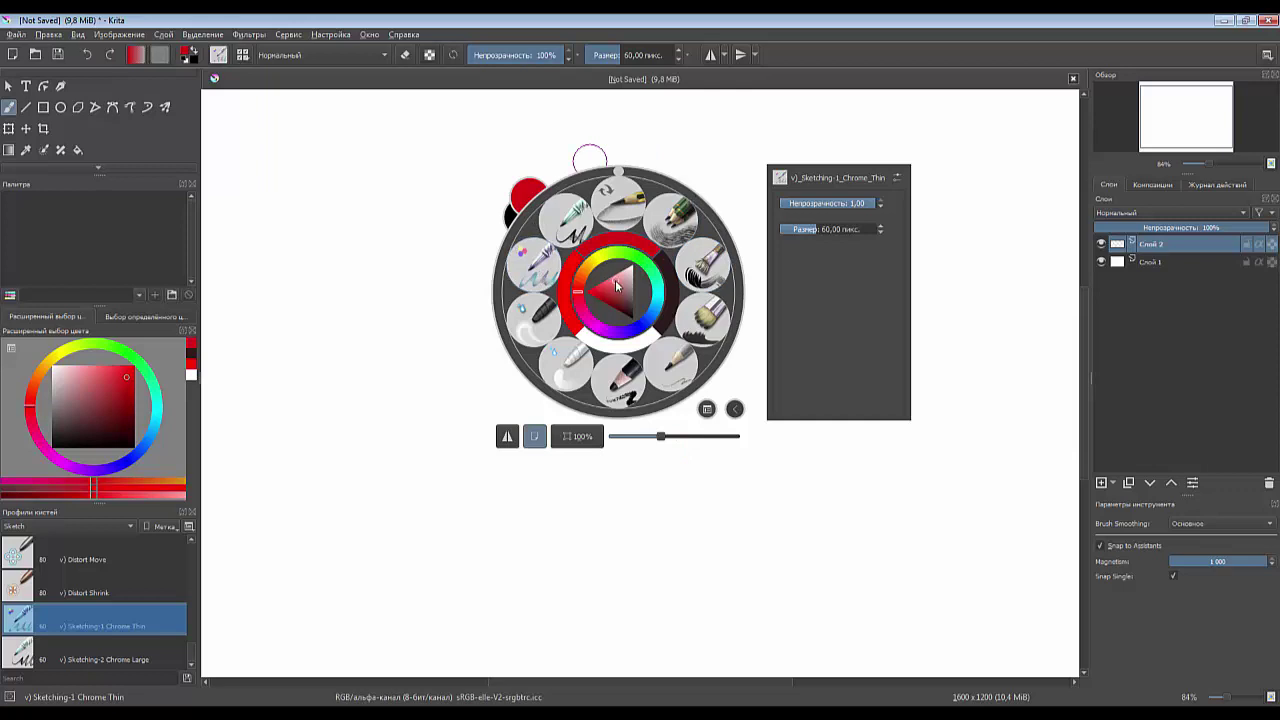
- Pick a bright green on the palette's hue ring and triangle, then dismiss the palette
{"action": "left_click_drag", "start_coordinate": [615, 285], "coordinate": [643, 271]}
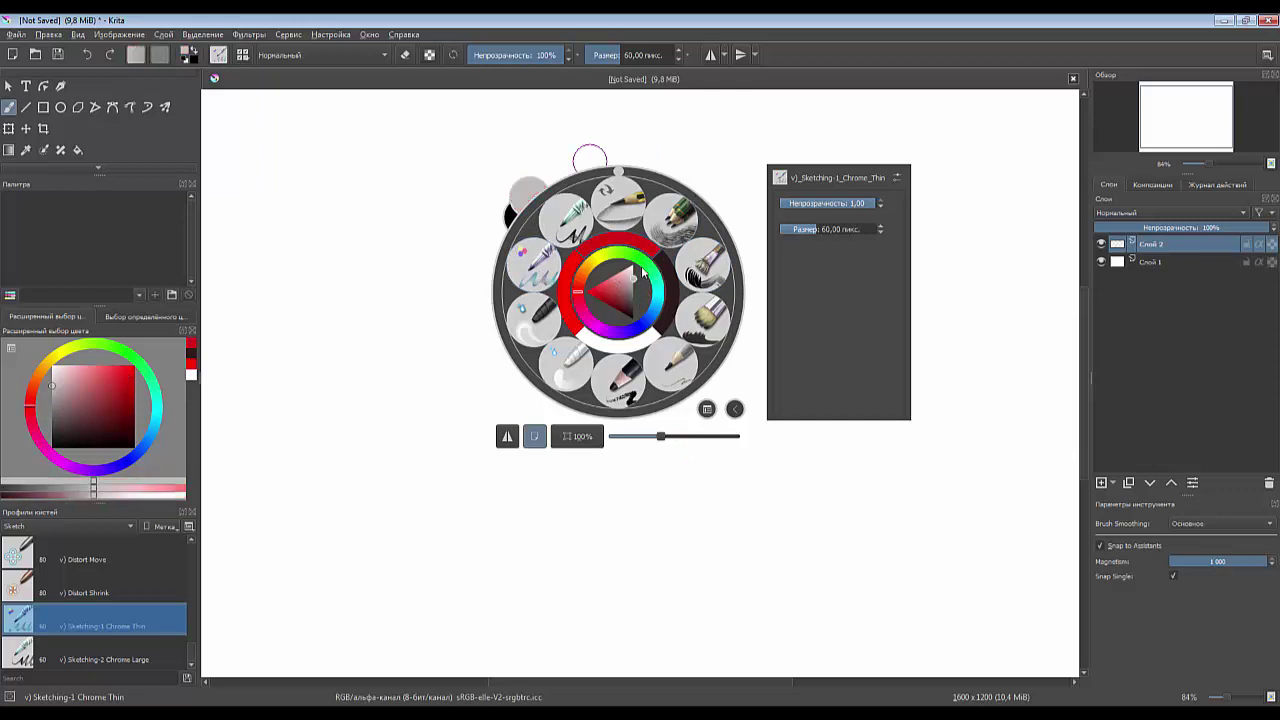
{"action": "left_click", "coordinate": [635, 256]}
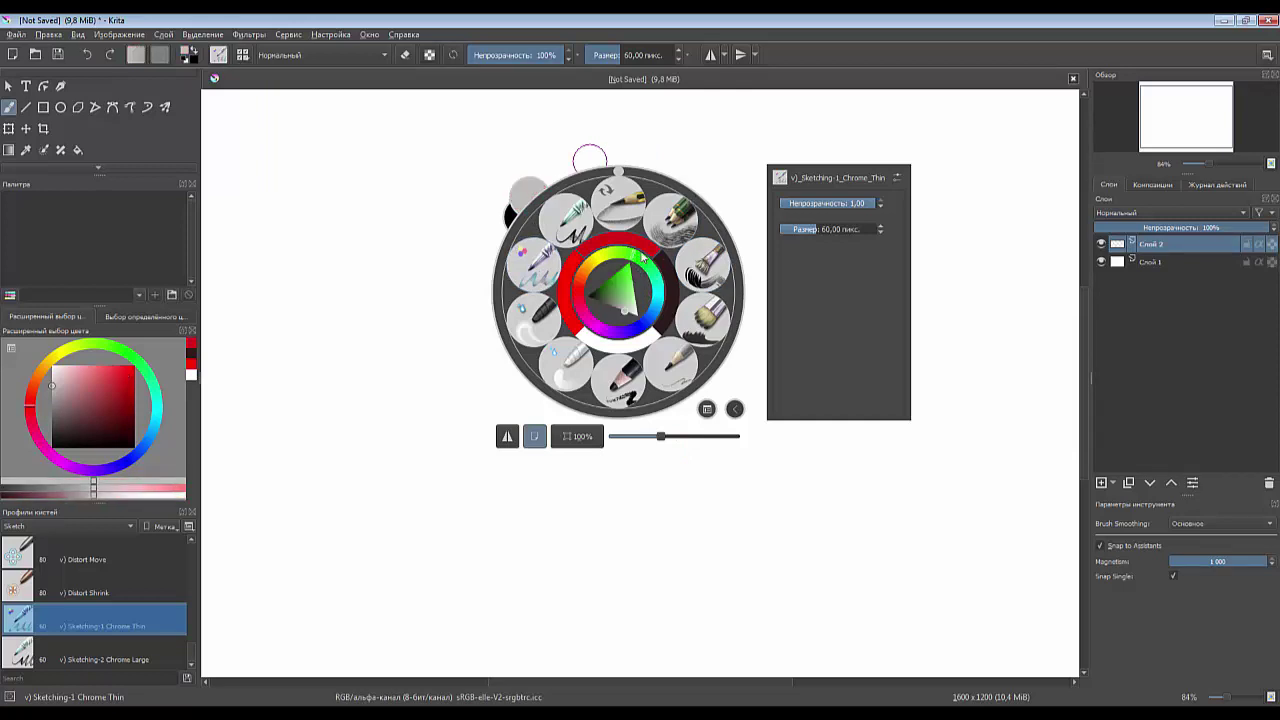
{"action": "left_click", "coordinate": [597, 302]}
{"action": "left_click", "coordinate": [631, 272]}
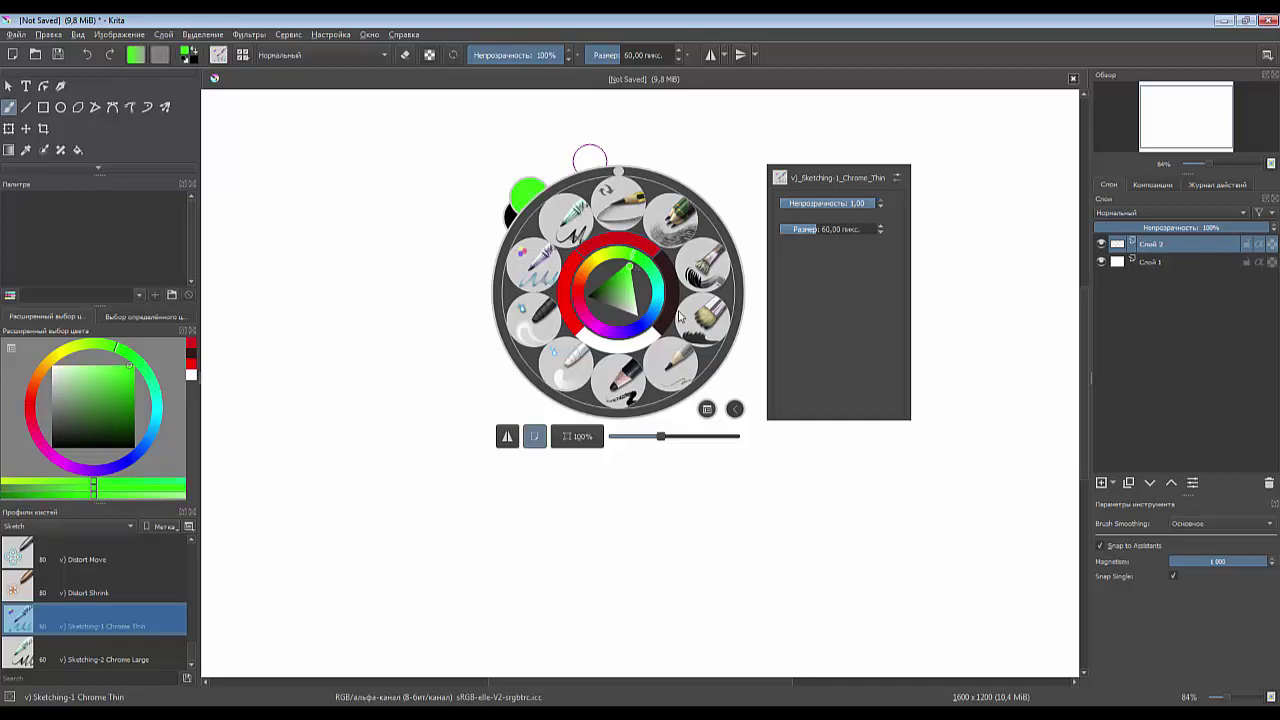
{"action": "left_click", "coordinate": [376, 218]}
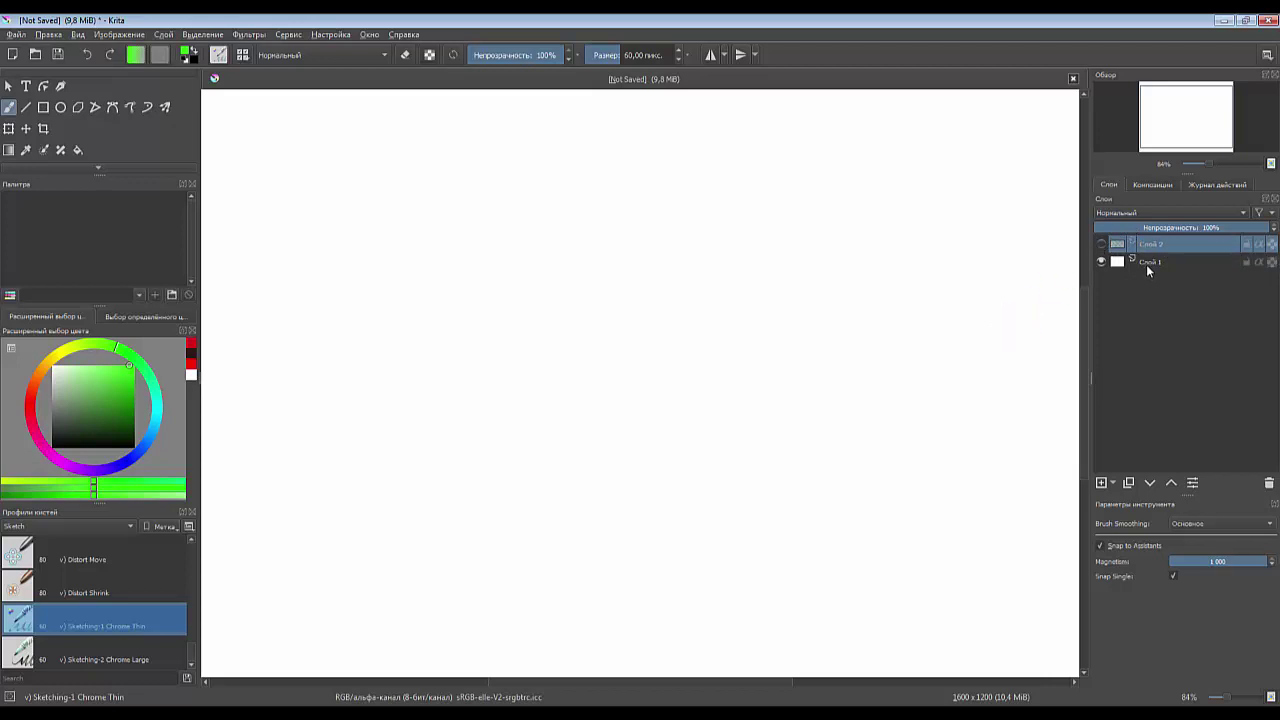
- On Слой 1, test green strokes with Sketching-1 Chrome Thin and Pencil-6 Quick Shade, then clear them
{"action": "left_click", "coordinate": [1146, 262]}
{"action": "mouse_move", "coordinate": [865, 302]}
{"action": "left_mouse_down"}
{"action": "mouse_move", "coordinate": [828, 337]}
{"action": "mouse_move", "coordinate": [790, 319]}
{"action": "mouse_move", "coordinate": [606, 331]}
{"action": "mouse_move", "coordinate": [386, 414]}
{"action": "mouse_move", "coordinate": [560, 431]}
{"action": "mouse_move", "coordinate": [526, 280]}
{"action": "mouse_move", "coordinate": [594, 231]}
{"action": "mouse_move", "coordinate": [514, 314]}
{"action": "mouse_move", "coordinate": [560, 366]}
{"action": "mouse_move", "coordinate": [517, 394]}
{"action": "mouse_move", "coordinate": [553, 412]}
{"action": "left_mouse_up"}
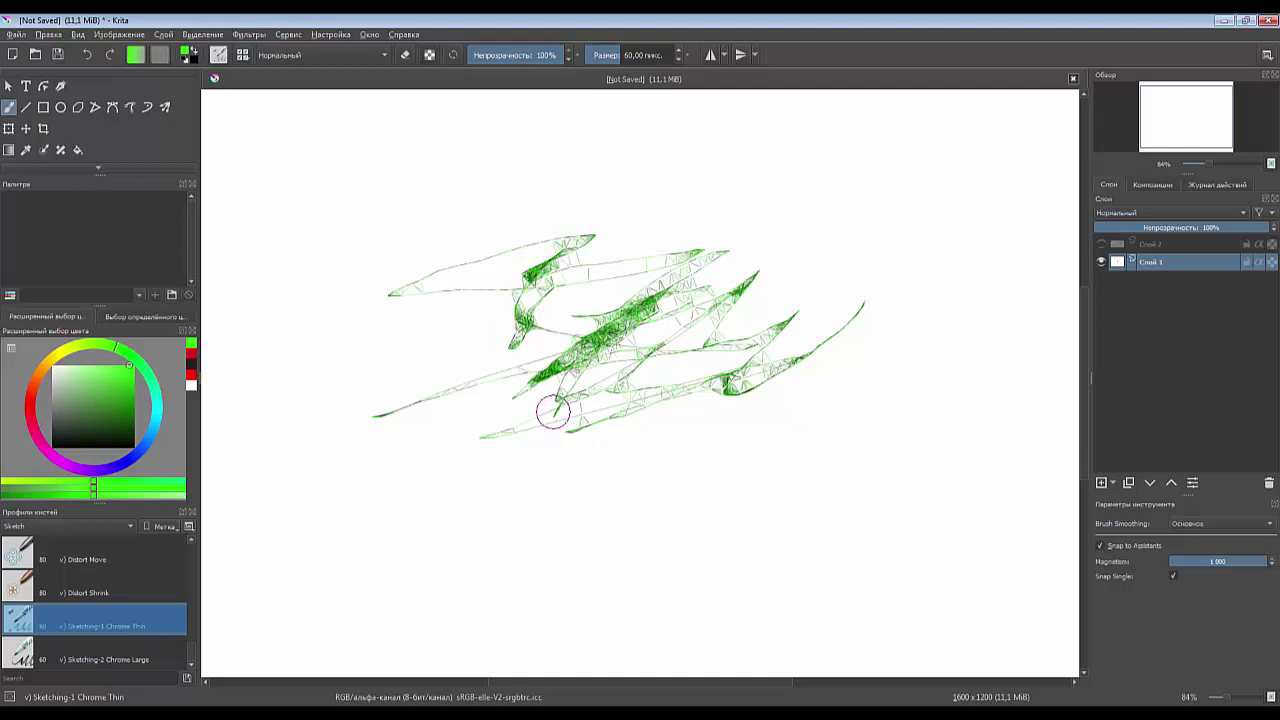
{"action": "right_click", "coordinate": [612, 385]}
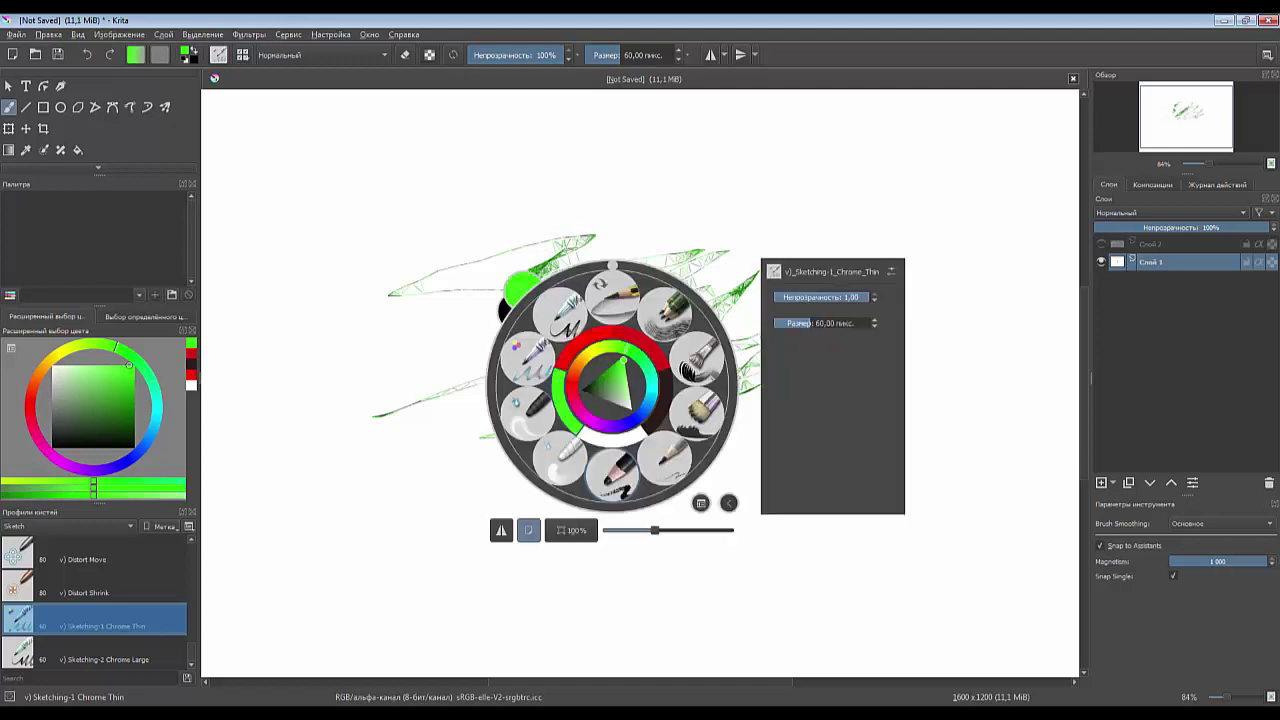
{"action": "left_click", "coordinate": [672, 314]}
{"action": "mouse_move", "coordinate": [732, 210]}
{"action": "left_mouse_down"}
{"action": "mouse_move", "coordinate": [670, 320]}
{"action": "mouse_move", "coordinate": [500, 400]}
{"action": "mouse_move", "coordinate": [777, 471]}
{"action": "left_mouse_up"}
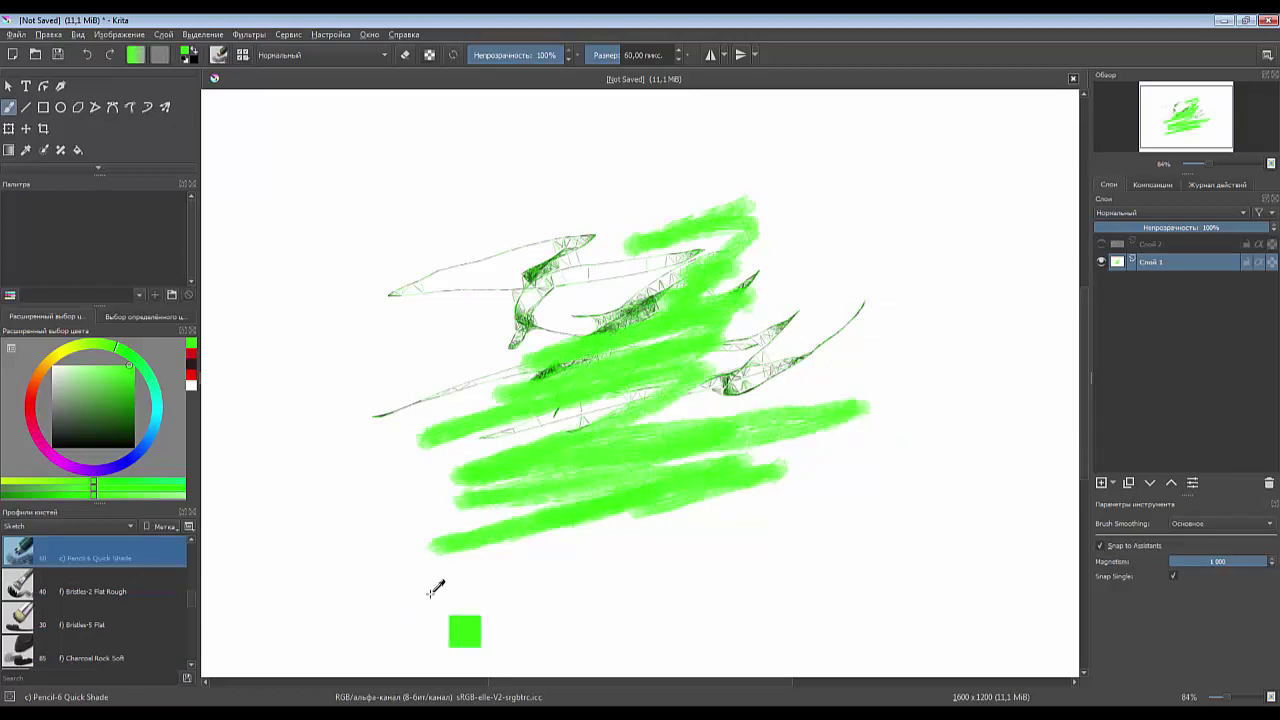
{"action": "key", "text": "ctrl+z"}
{"action": "key", "text": "ctrl+z"}
{"action": "key", "text": "ctrl+z"}
{"action": "key", "text": "Delete"}
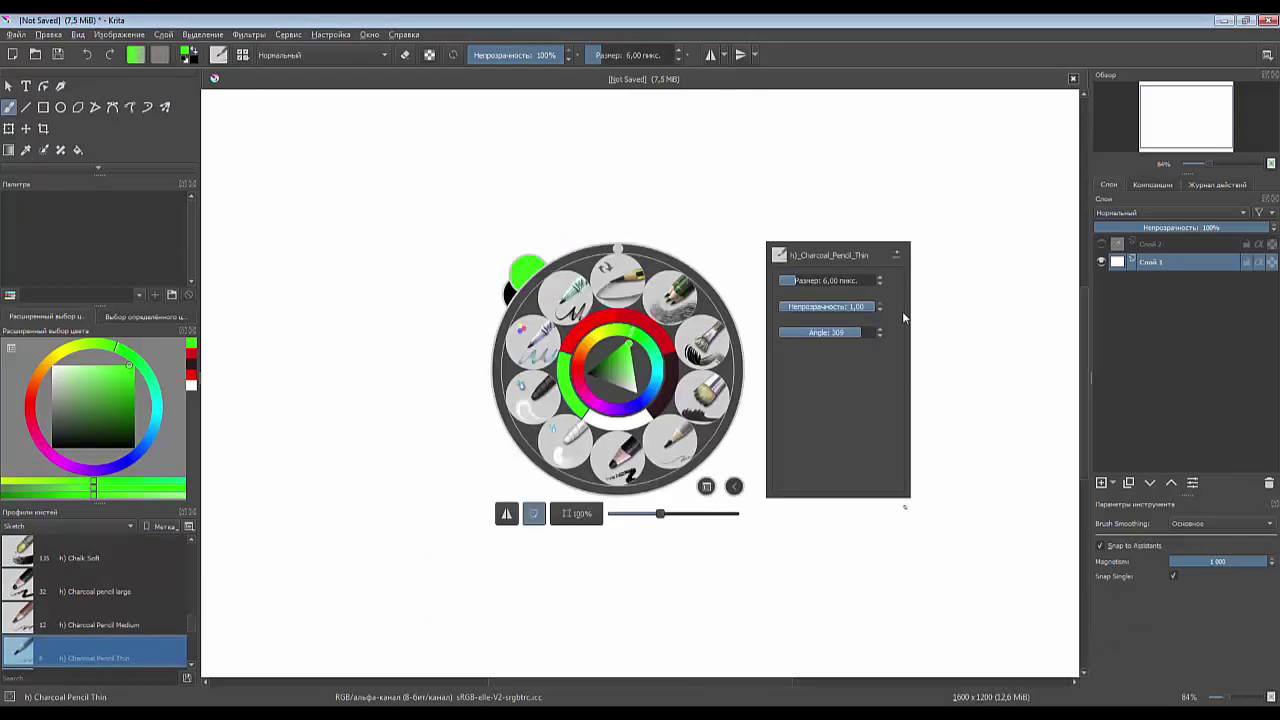
- Hide the pop-up palette's side panel and make Bristles-5 Flat (30 px) the active preset
{"action": "left_click", "coordinate": [734, 486]}
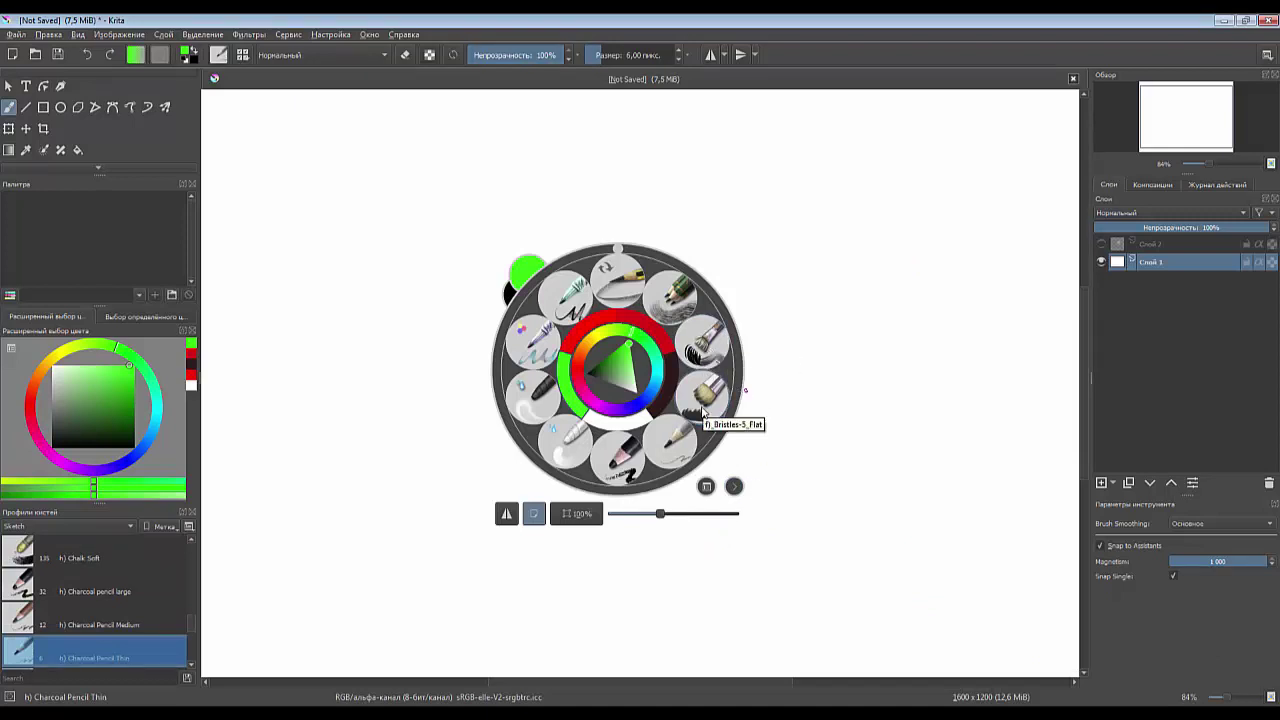
{"action": "left_click", "coordinate": [705, 400]}
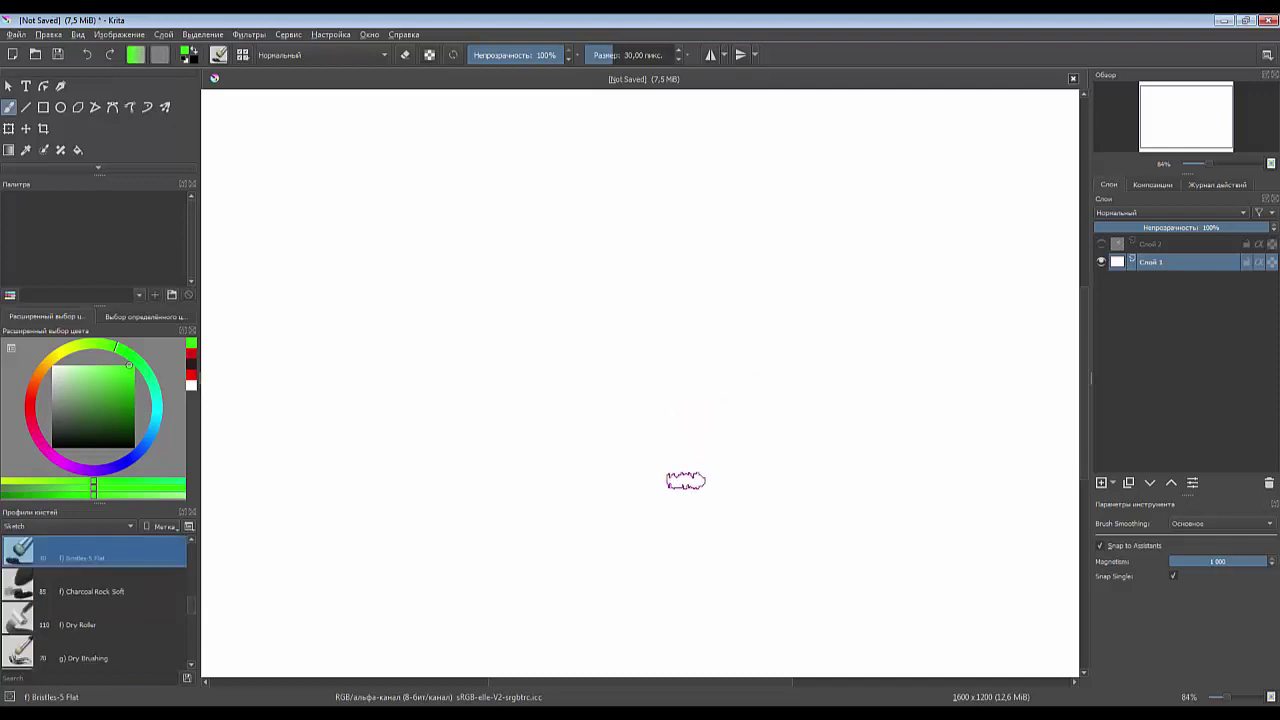
{"action": "key", "text": "F5"}
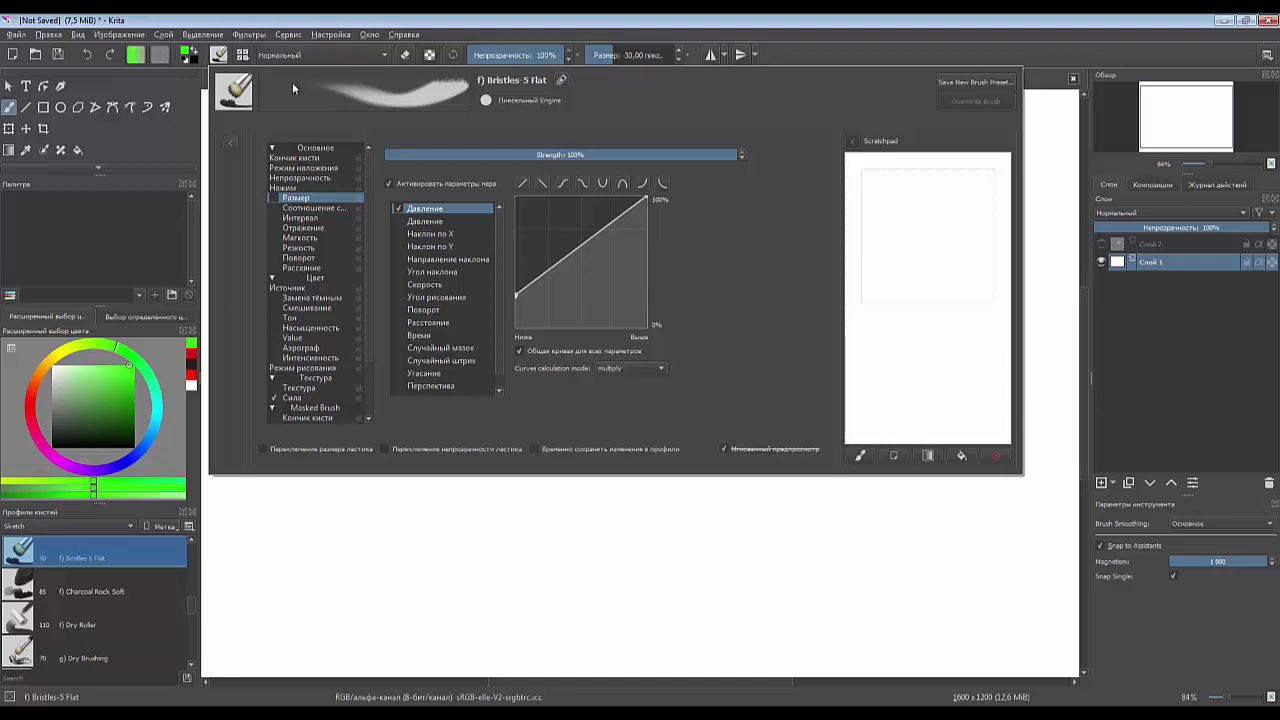
- Load the Dry Bristles Eroded preset from the editor's presets list and test it on the scratchpad
{"action": "left_click", "coordinate": [231, 143]}
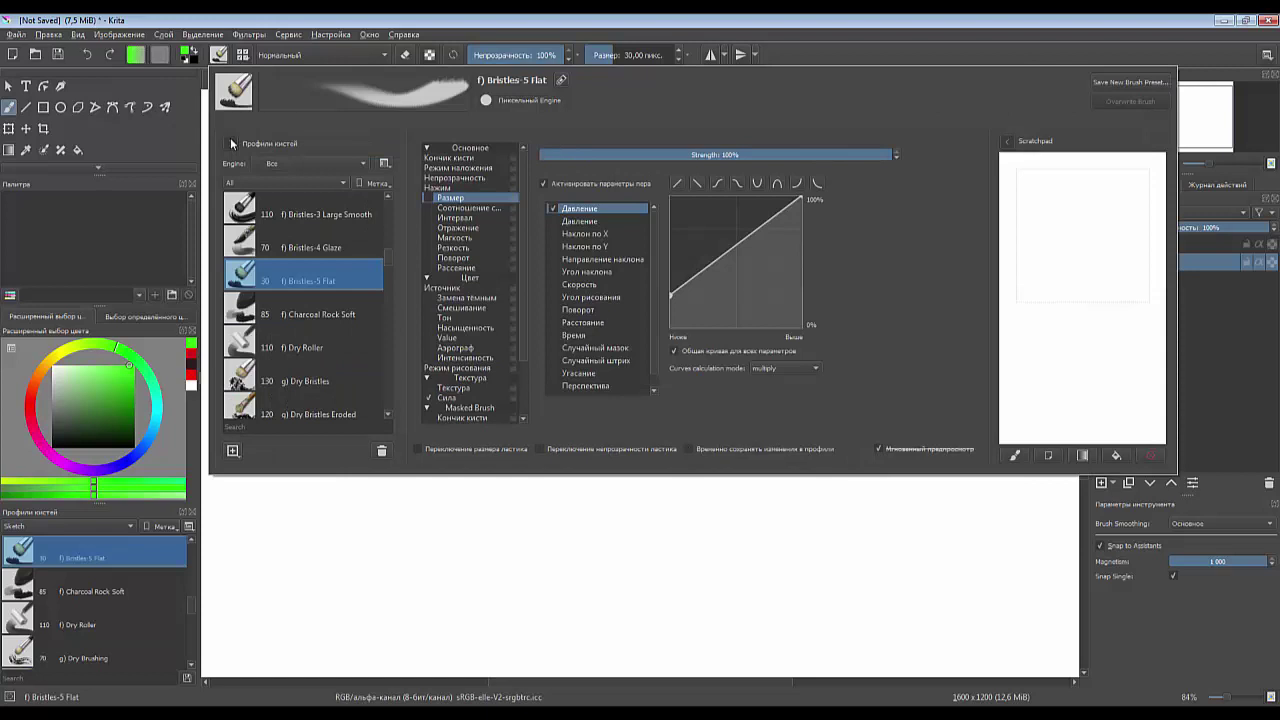
{"action": "left_click", "coordinate": [278, 352]}
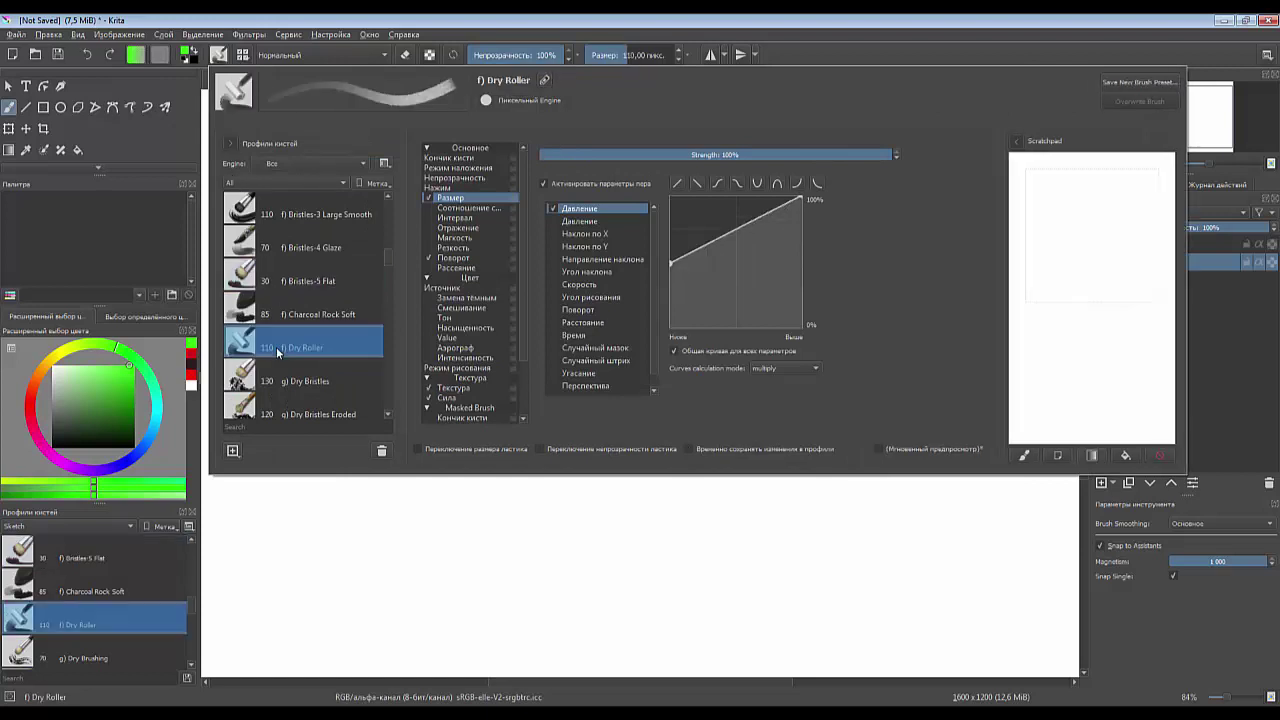
{"action": "left_click", "coordinate": [286, 390]}
{"action": "left_click", "coordinate": [292, 413]}
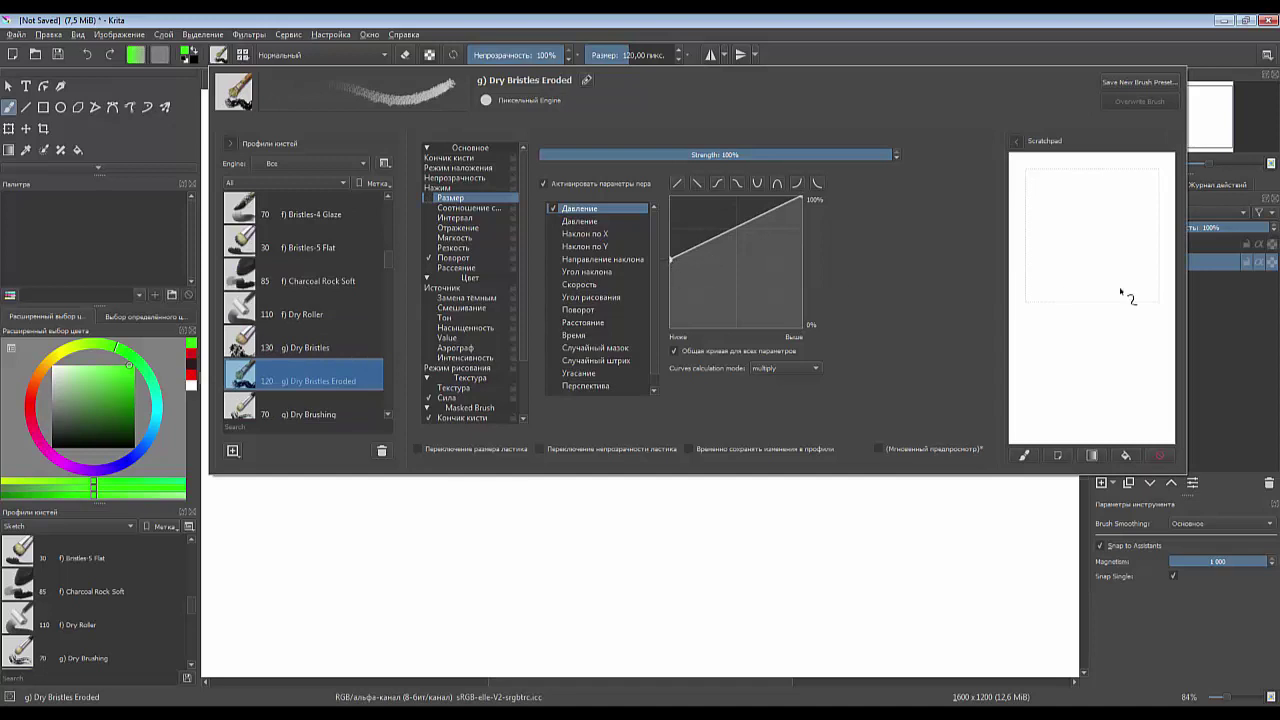
{"action": "left_click_drag", "start_coordinate": [1071, 314], "coordinate": [1135, 300]}
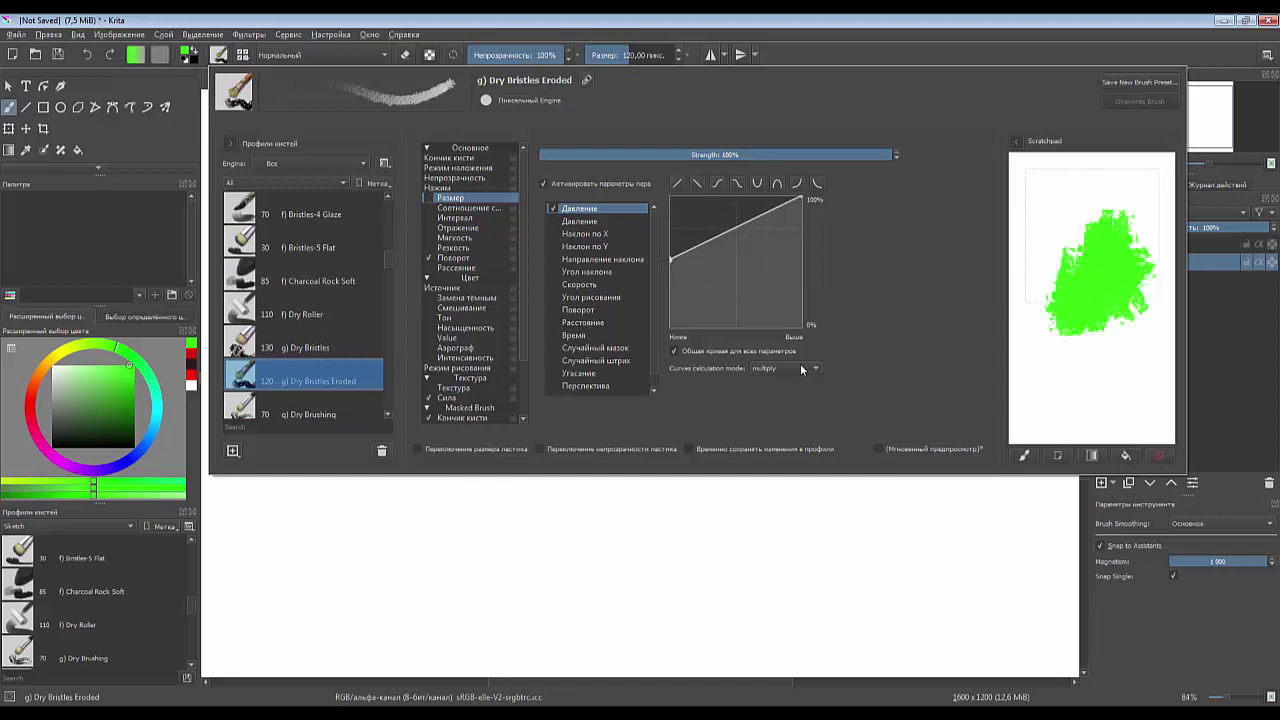
- Add more green scratchpad test strokes and show its Chalk Chisel Random brush tip at 120 px
{"action": "left_click", "coordinate": [580, 299]}
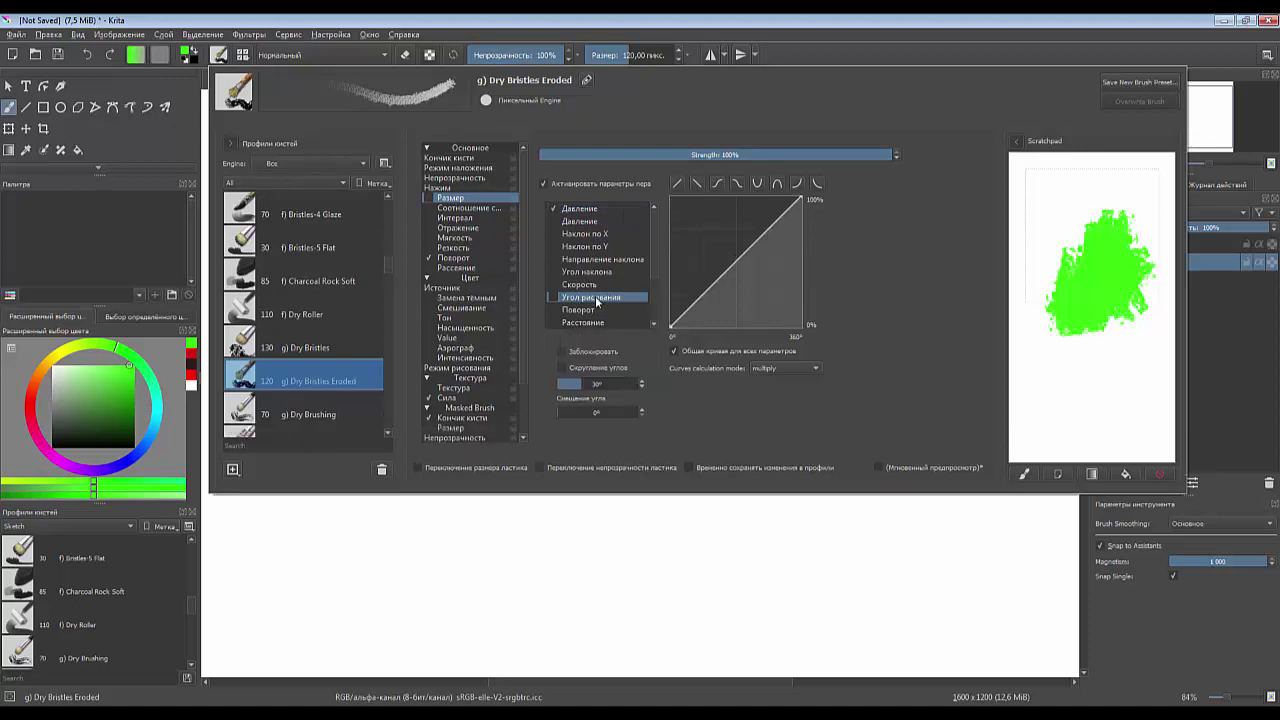
{"action": "left_click_drag", "start_coordinate": [1056, 282], "coordinate": [1080, 213]}
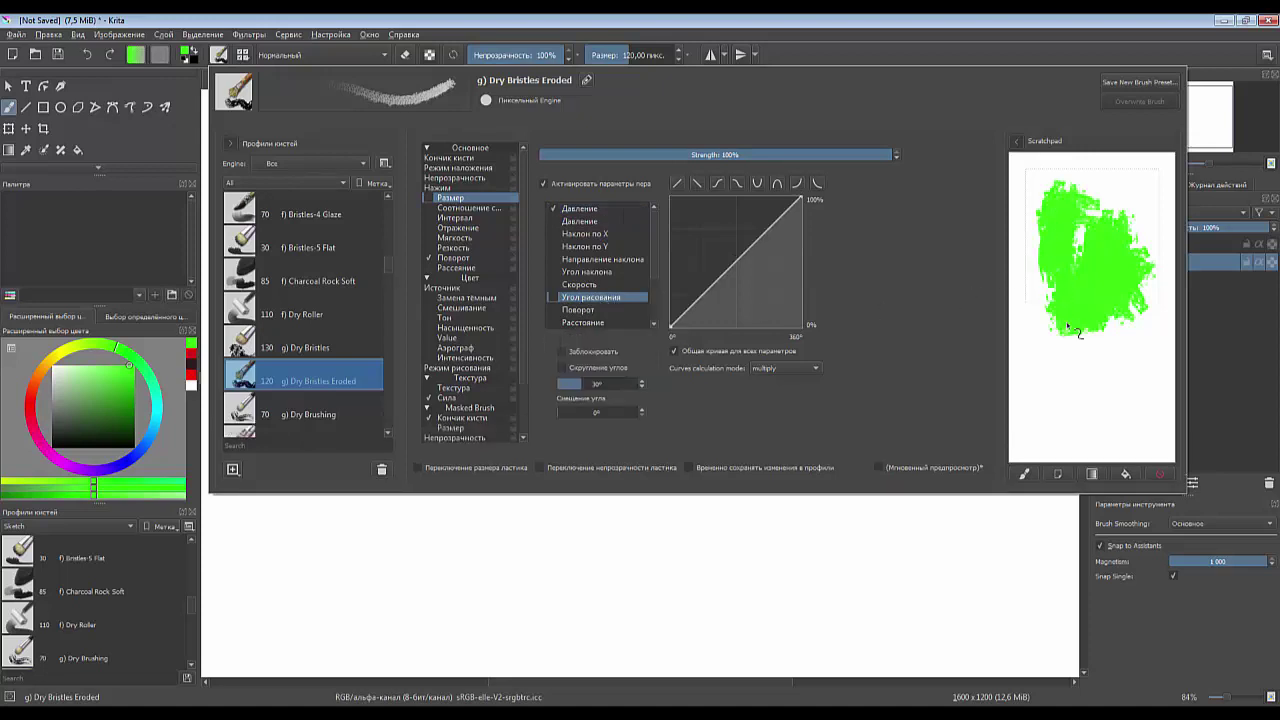
{"action": "left_click_drag", "start_coordinate": [1068, 325], "coordinate": [1135, 385]}
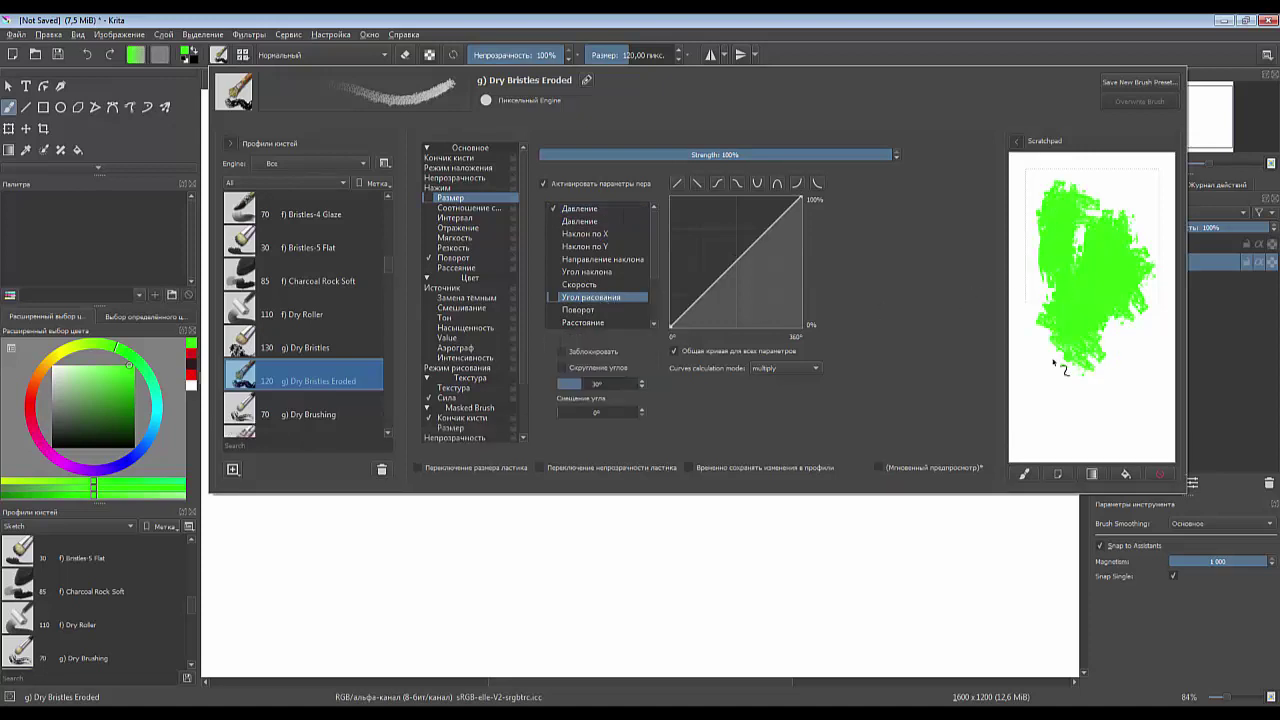
{"action": "left_click", "coordinate": [449, 409]}
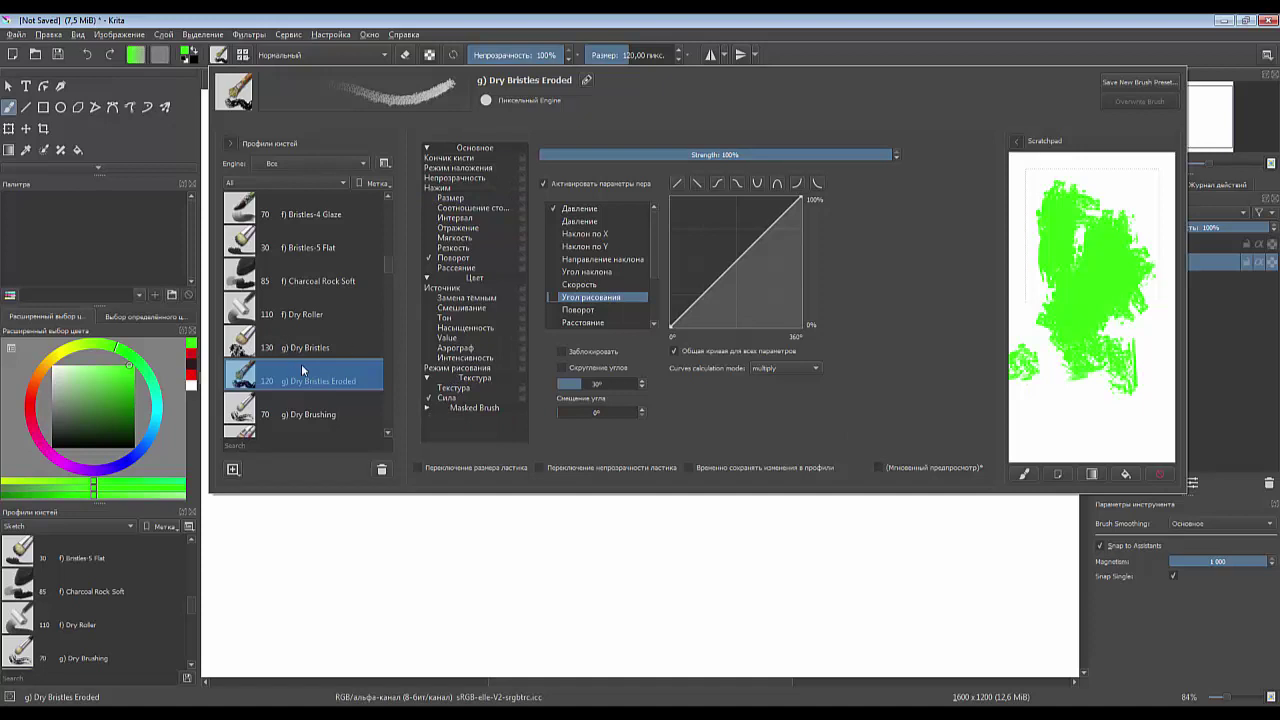
{"action": "left_click", "coordinate": [449, 158]}
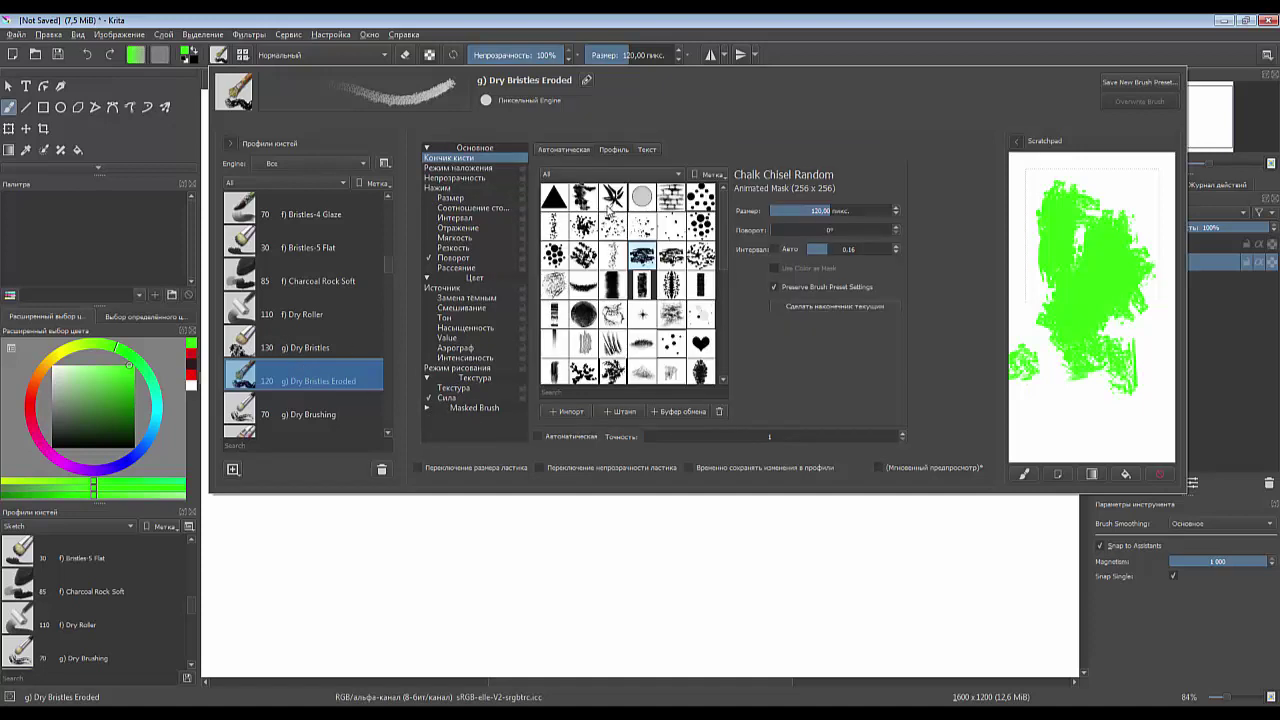
- Switch the tip to bamboo_leaves_random and test it with strokes and dabs on a cleared scratchpad
{"action": "left_click", "coordinate": [614, 198]}
{"action": "mouse_move", "coordinate": [1068, 223]}
{"action": "left_mouse_down"}
{"action": "mouse_move", "coordinate": [1100, 360]}
{"action": "mouse_move", "coordinate": [1088, 443]}
{"action": "mouse_move", "coordinate": [1131, 421]}
{"action": "left_mouse_up"}
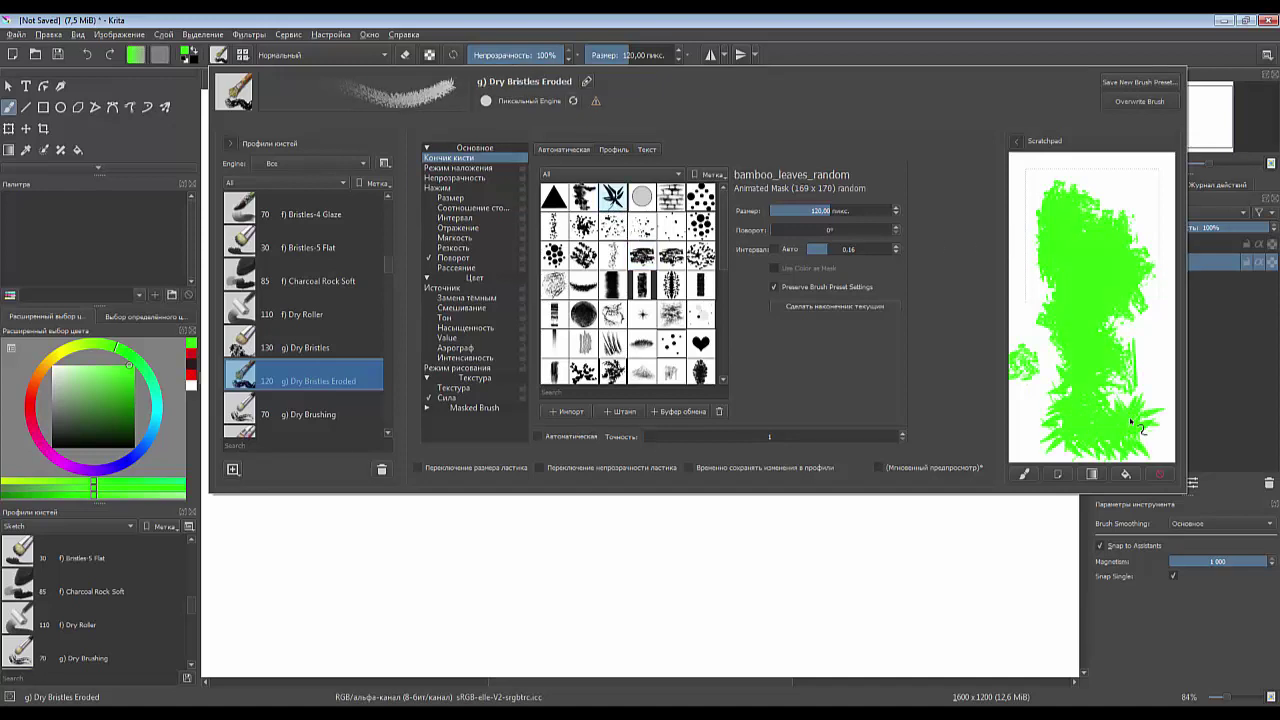
{"action": "left_click", "coordinate": [1158, 476]}
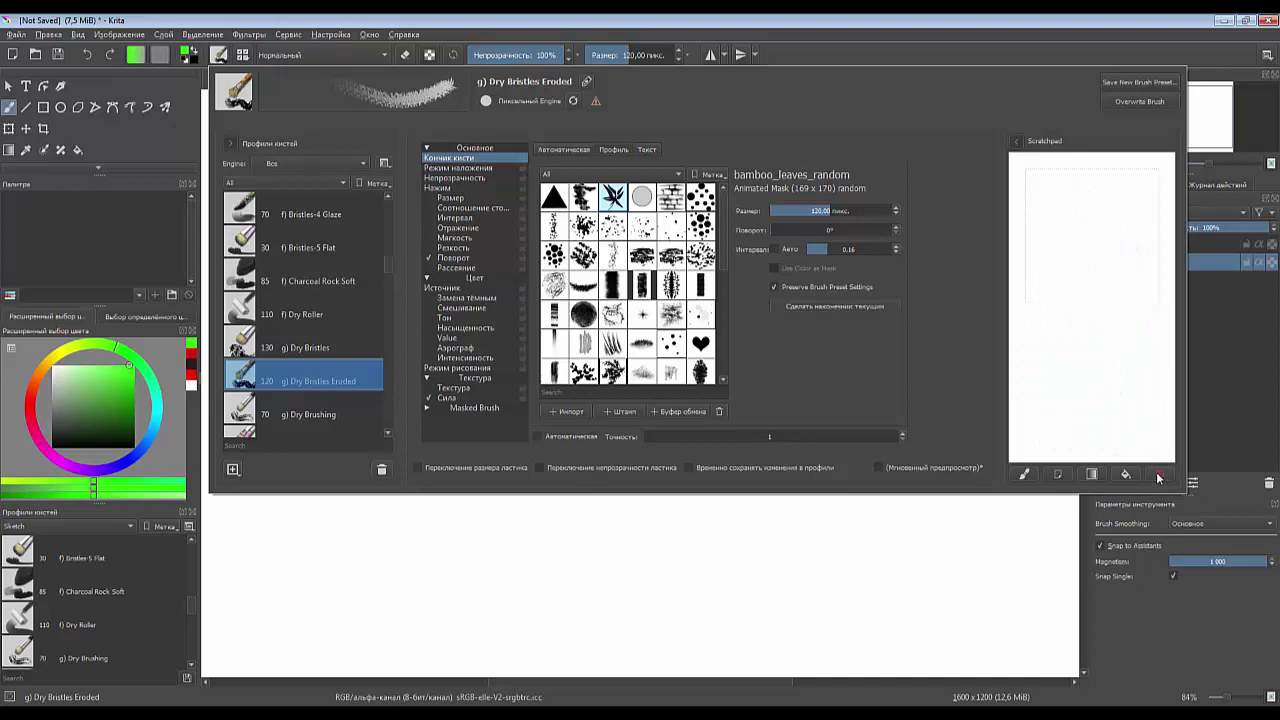
{"action": "left_click", "coordinate": [1052, 220]}
{"action": "left_click", "coordinate": [1110, 270]}
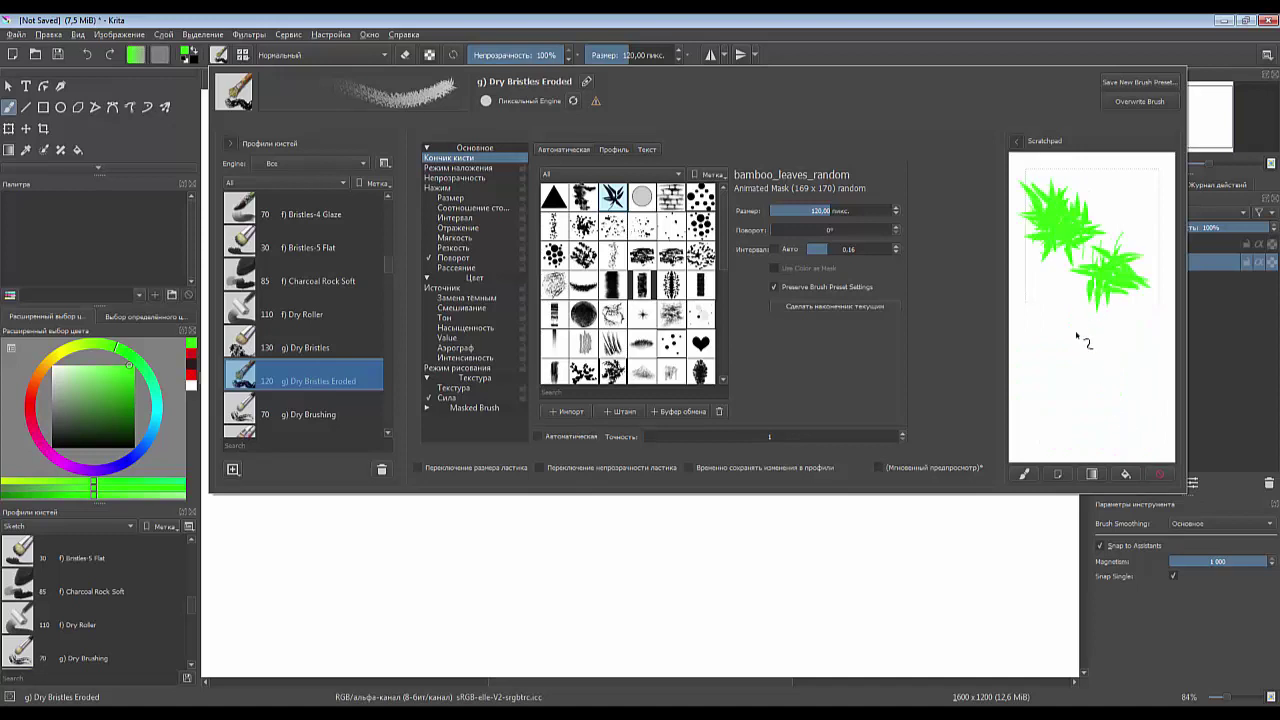
{"action": "left_click", "coordinate": [1072, 340]}
{"action": "left_click_drag", "start_coordinate": [1079, 358], "coordinate": [1098, 356]}
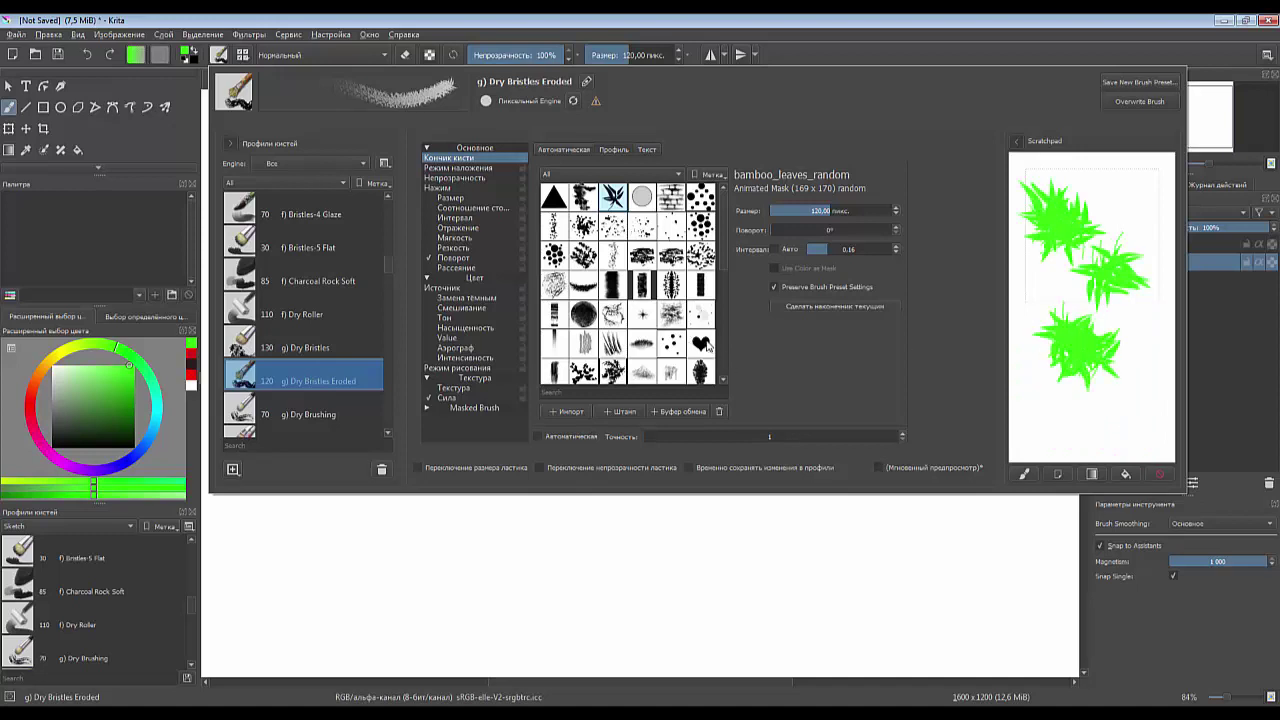
- Change the tip to Hearts, test it on the scratchpad, and choose red as the colour
{"action": "left_click", "coordinate": [703, 343]}
{"action": "mouse_move", "coordinate": [1047, 396]}
{"action": "left_mouse_down"}
{"action": "mouse_move", "coordinate": [1097, 266]}
{"action": "mouse_move", "coordinate": [1078, 258]}
{"action": "left_mouse_up"}
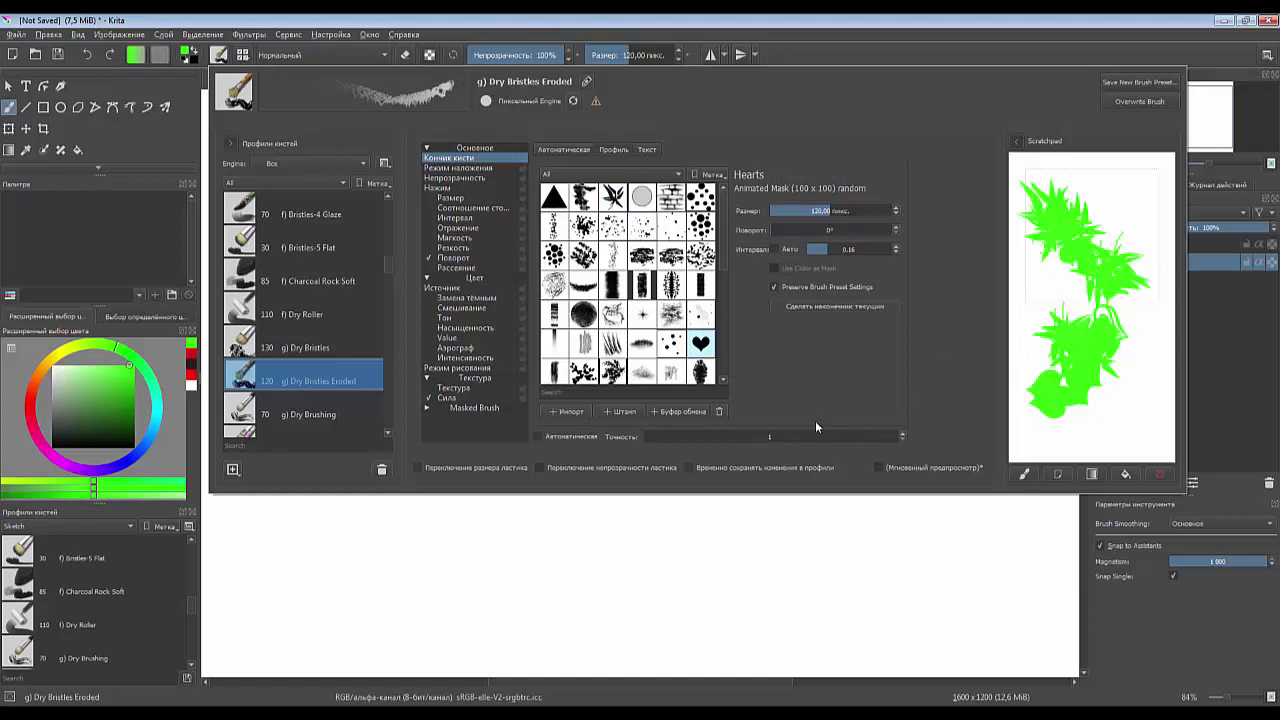
{"action": "left_click", "coordinate": [28, 408]}
- Stamp red hearts and a diagonal heart trail across the middle of the canvas
{"action": "left_click", "coordinate": [628, 350]}
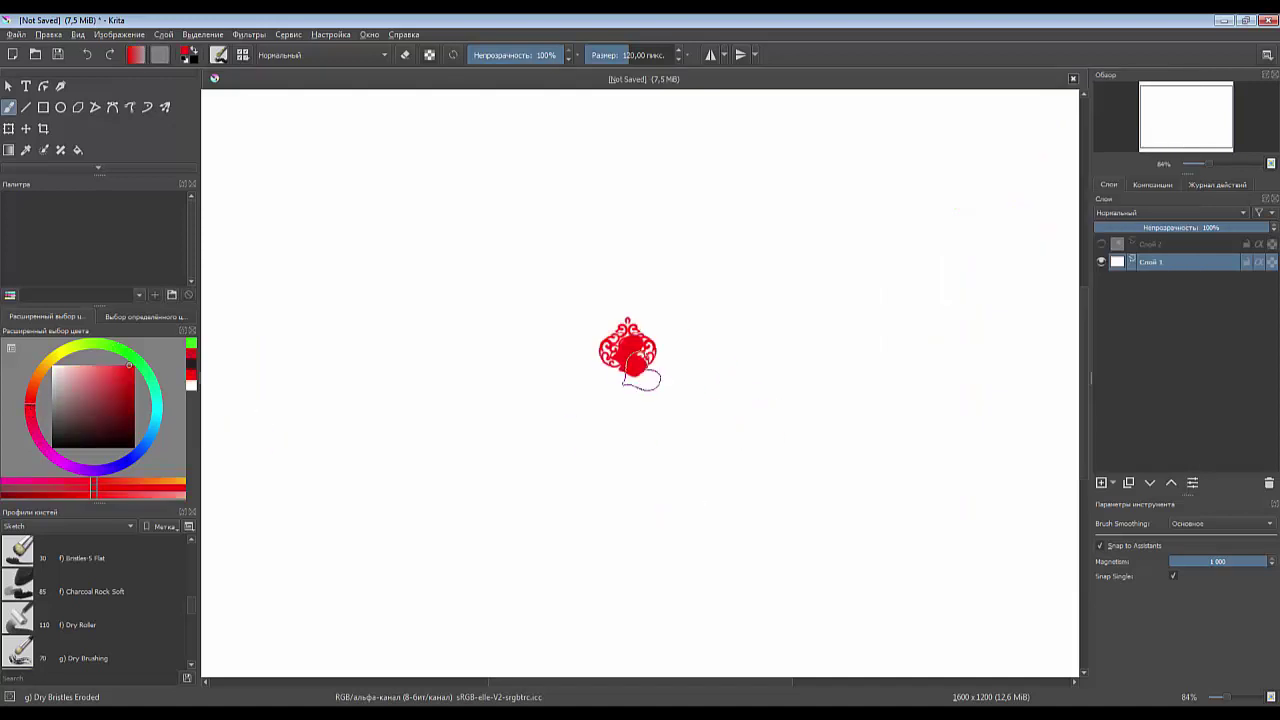
{"action": "left_click", "coordinate": [645, 380]}
{"action": "left_click", "coordinate": [800, 360]}
{"action": "left_click", "coordinate": [785, 275]}
{"action": "mouse_move", "coordinate": [690, 245]}
{"action": "left_mouse_down"}
{"action": "mouse_move", "coordinate": [570, 295]}
{"action": "mouse_move", "coordinate": [535, 388]}
{"action": "left_mouse_up"}
{"action": "left_click", "coordinate": [398, 456]}
{"action": "left_click", "coordinate": [580, 530]}
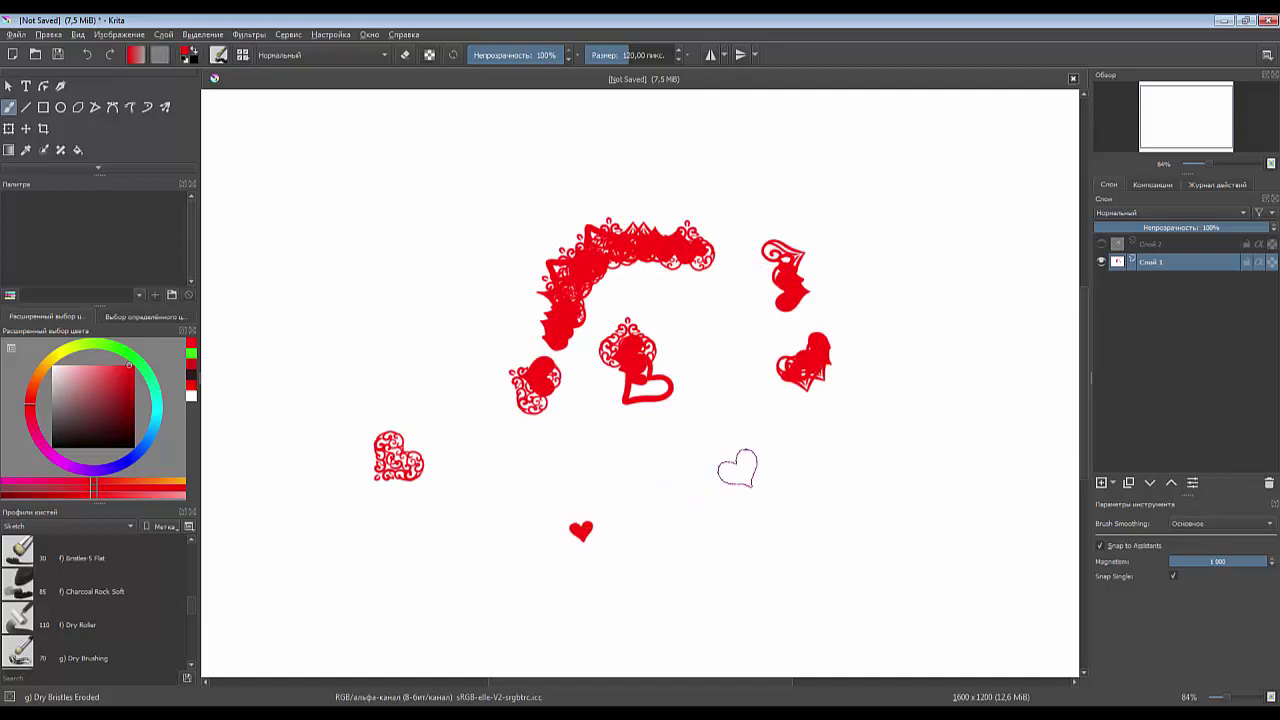
{"action": "left_click", "coordinate": [738, 470]}
{"action": "left_click", "coordinate": [793, 483]}
- Stamp more red hearts around the right, top and left of the canvas, plus a trail down the left
{"action": "left_click", "coordinate": [913, 513]}
{"action": "left_click", "coordinate": [953, 458]}
{"action": "left_click", "coordinate": [937, 365]}
{"action": "left_click", "coordinate": [913, 240]}
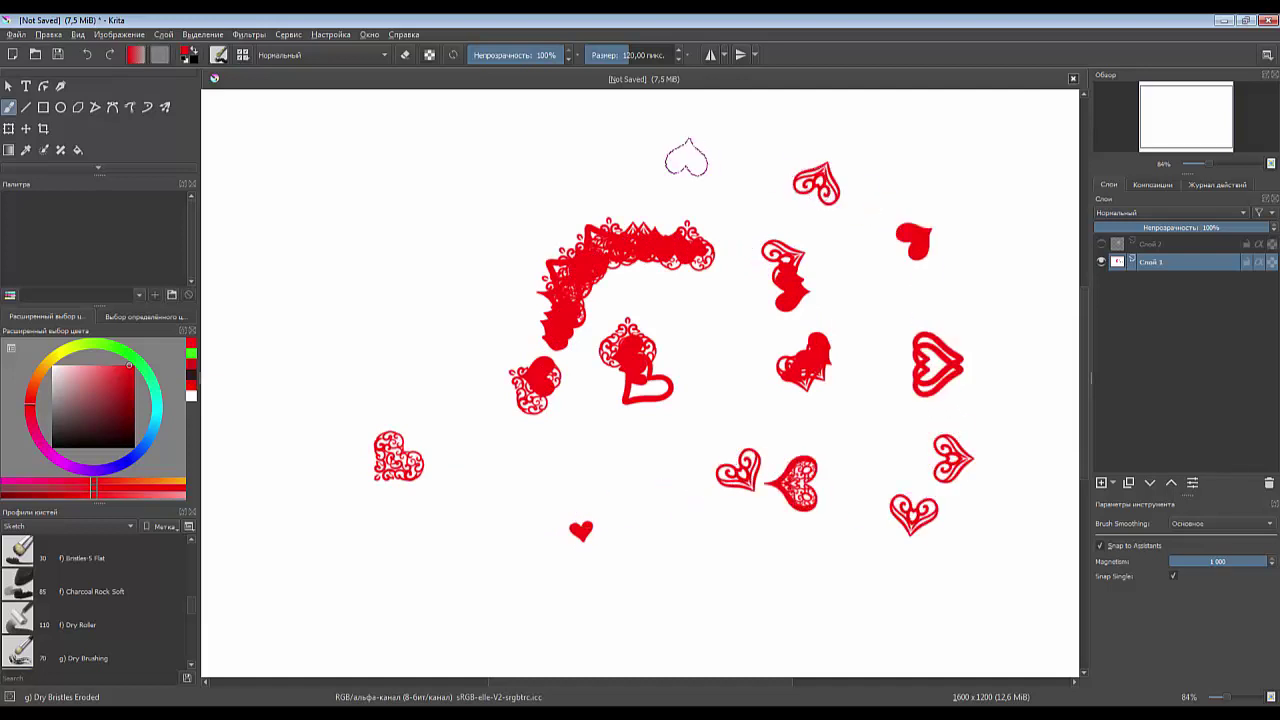
{"action": "left_click", "coordinate": [686, 152]}
{"action": "left_click", "coordinate": [229, 190]}
{"action": "left_click", "coordinate": [387, 283]}
{"action": "mouse_move", "coordinate": [437, 316]}
{"action": "left_mouse_down"}
{"action": "mouse_move", "coordinate": [443, 405]}
{"action": "mouse_move", "coordinate": [495, 450]}
{"action": "left_mouse_up"}
{"action": "left_click", "coordinate": [591, 457]}
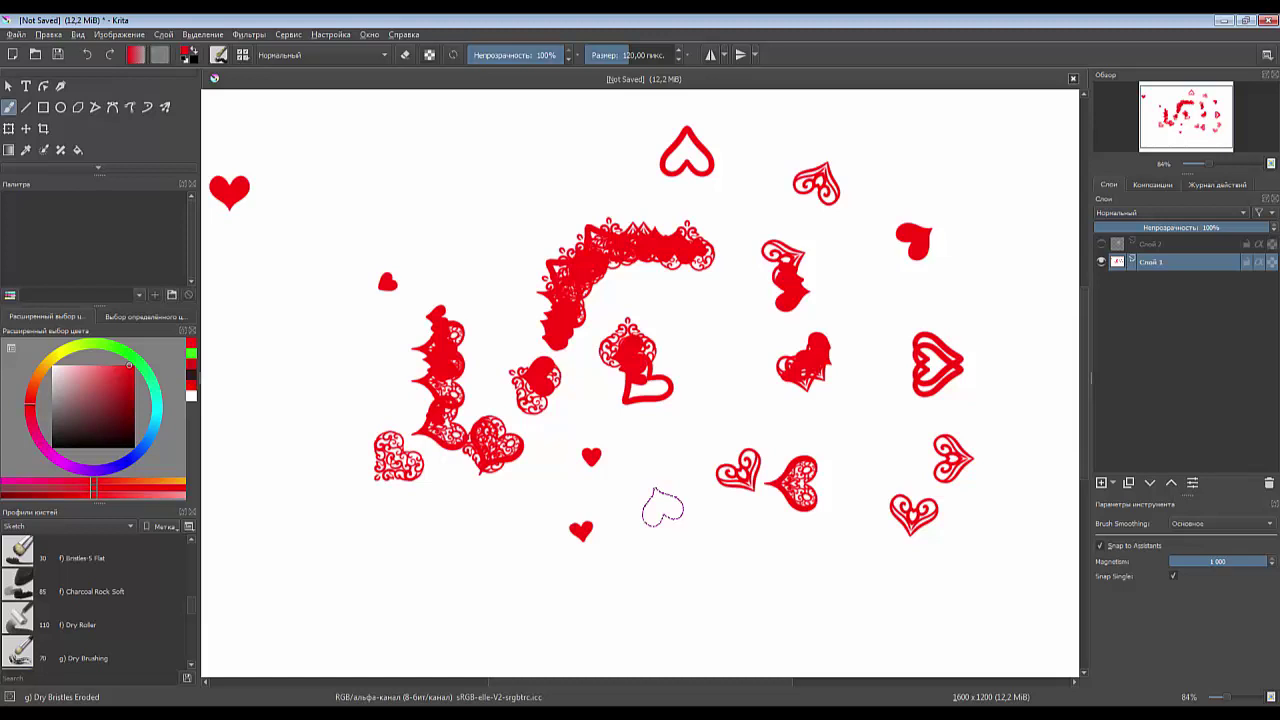
{"action": "key", "text": "F5"}
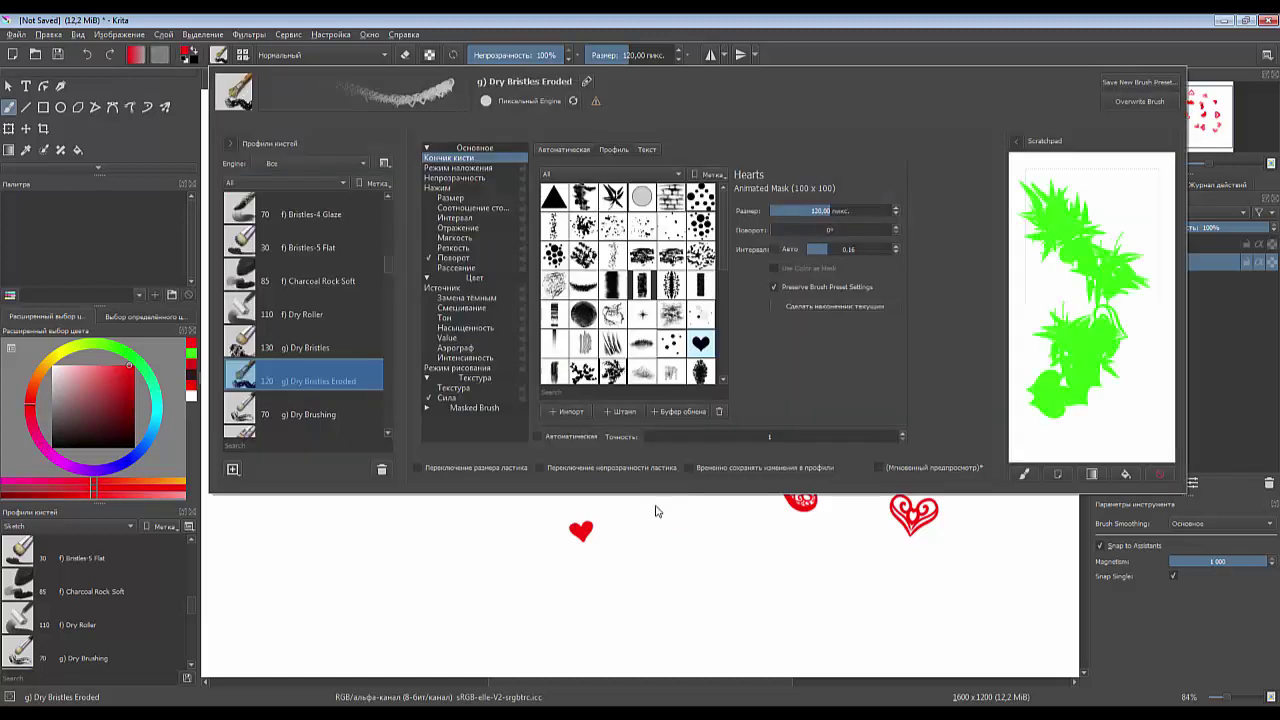
- Try the leaves-scattered and Grass tips with red test strokes on the scratchpad
{"action": "left_click", "coordinate": [585, 372]}
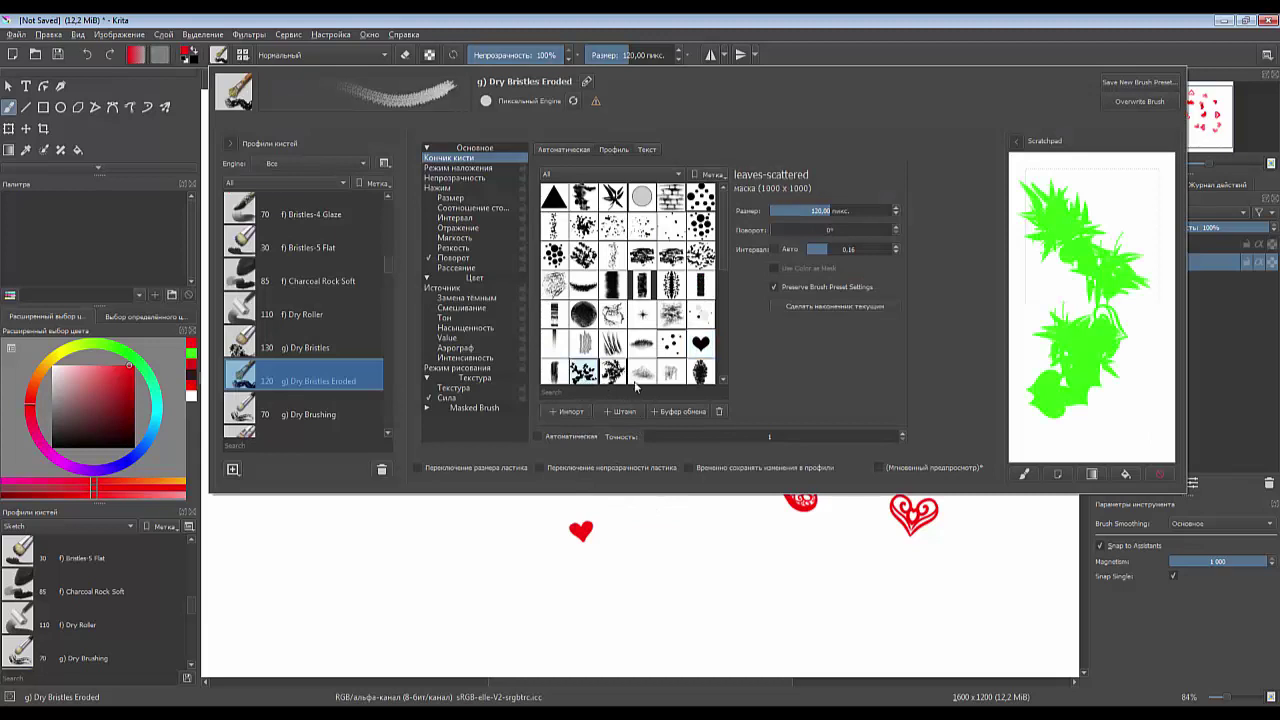
{"action": "scroll", "coordinate": [585, 372], "scroll_direction": "down", "scroll_amount": 1}
{"action": "mouse_move", "coordinate": [1040, 400]}
{"action": "left_mouse_down"}
{"action": "mouse_move", "coordinate": [1110, 430]}
{"action": "mouse_move", "coordinate": [1124, 378]}
{"action": "left_mouse_up"}
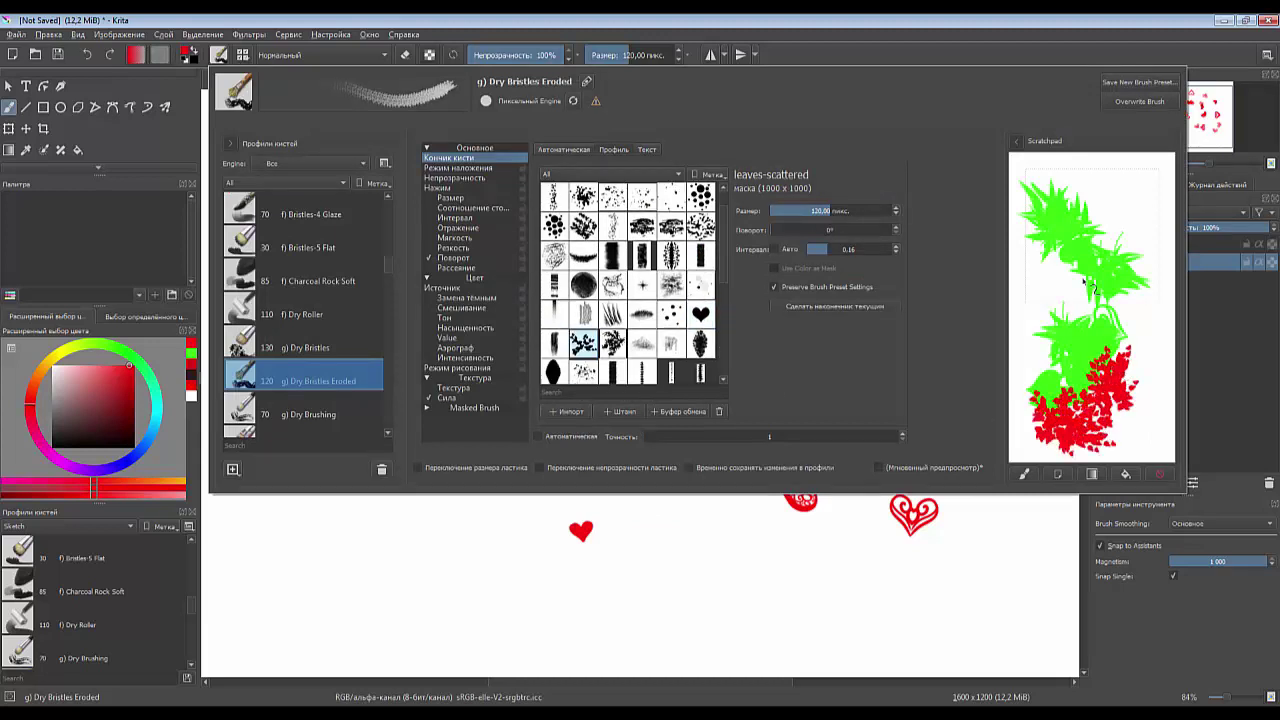
{"action": "left_click", "coordinate": [612, 313]}
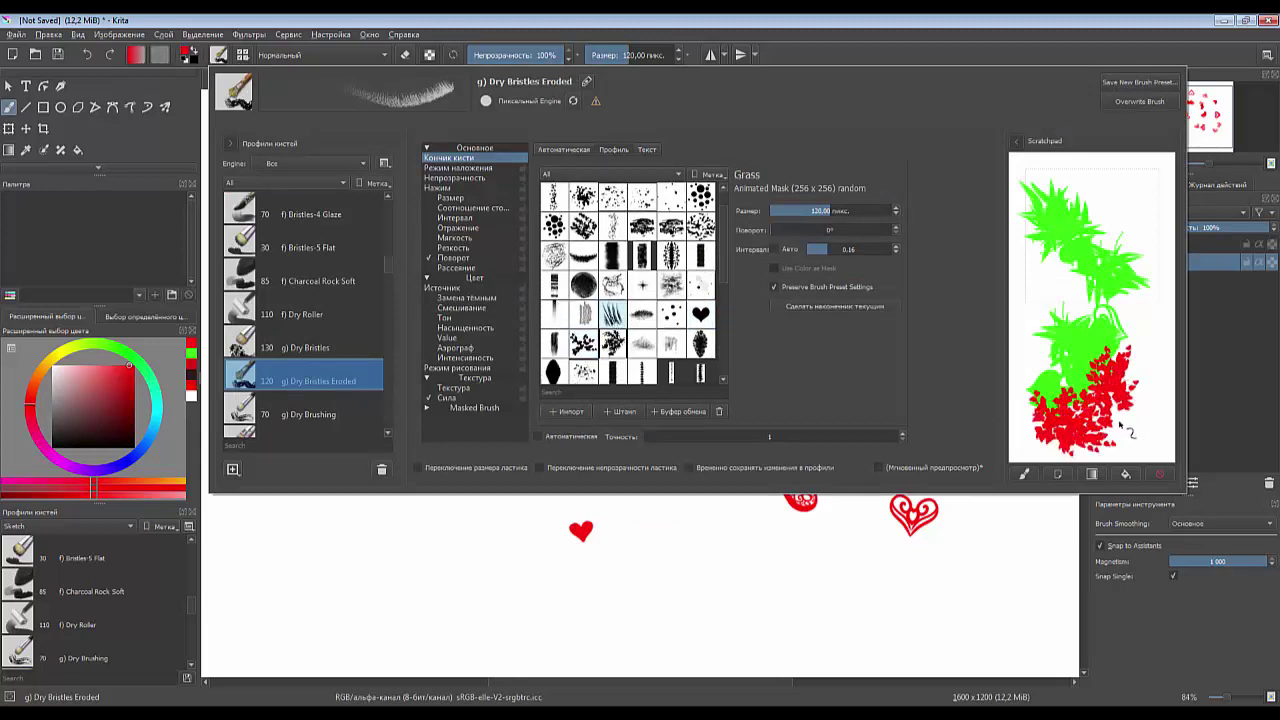
{"action": "left_click", "coordinate": [1160, 472]}
{"action": "mouse_move", "coordinate": [1050, 290]}
{"action": "left_mouse_down"}
{"action": "mouse_move", "coordinate": [1078, 292]}
{"action": "mouse_move", "coordinate": [1125, 336]}
{"action": "left_mouse_up"}
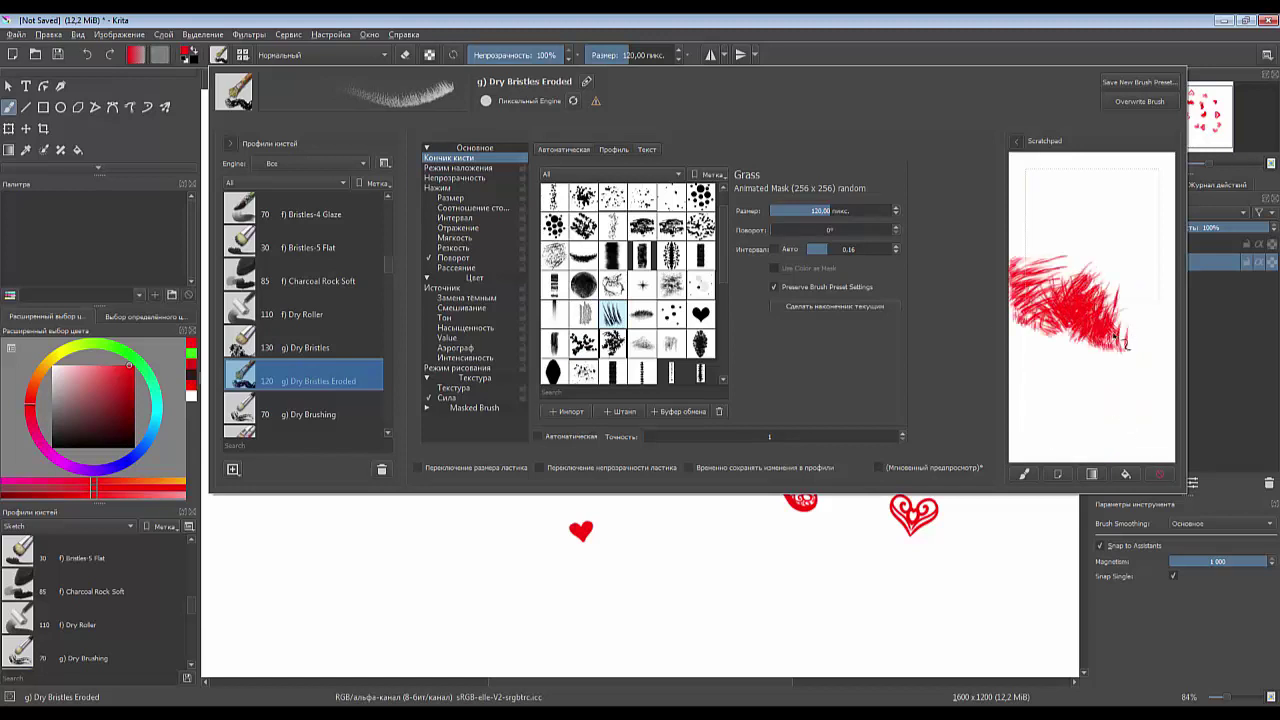
{"action": "mouse_move", "coordinate": [1050, 365]}
{"action": "left_mouse_down"}
{"action": "mouse_move", "coordinate": [1099, 348]}
{"action": "mouse_move", "coordinate": [1124, 357]}
{"action": "mouse_move", "coordinate": [1120, 395]}
{"action": "mouse_move", "coordinate": [1140, 415]}
{"action": "mouse_move", "coordinate": [1105, 407]}
{"action": "left_mouse_up"}
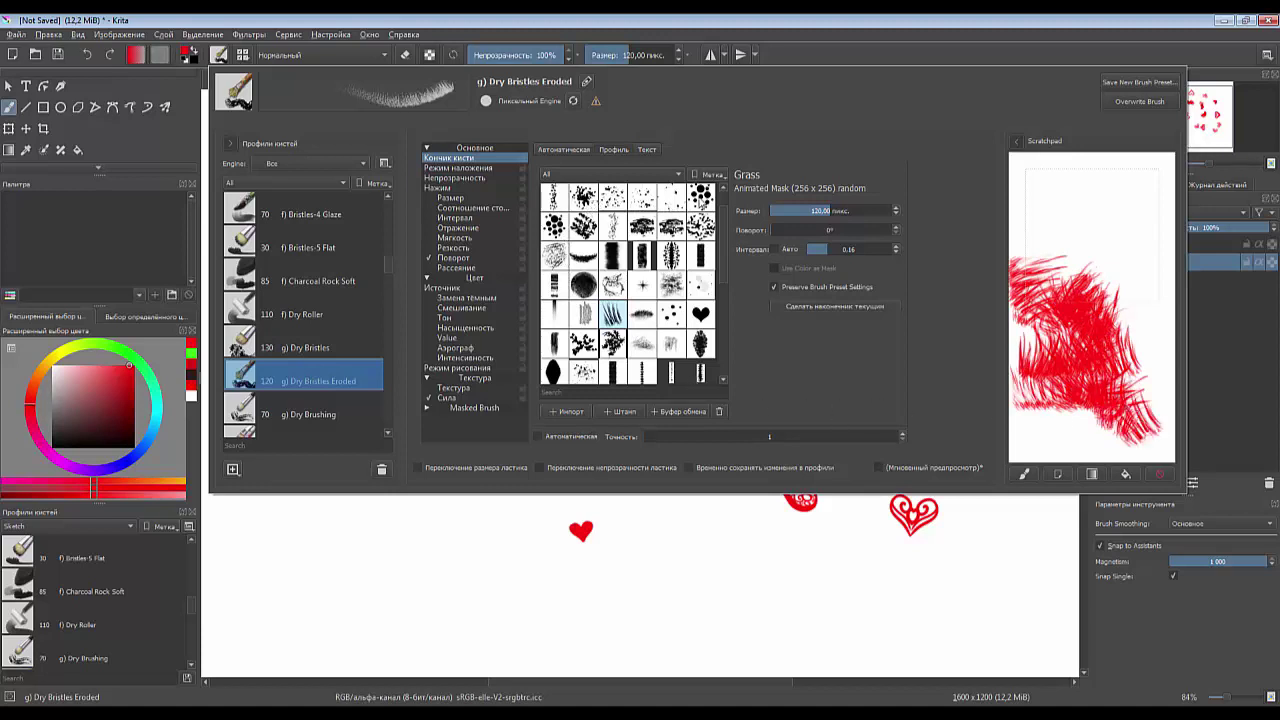
- Switch to the bristles_circle_variable tip, test it in red, then pick a cyan-green colour
{"action": "left_click", "coordinate": [701, 196]}
{"action": "left_click_drag", "start_coordinate": [1075, 195], "coordinate": [1105, 230]}
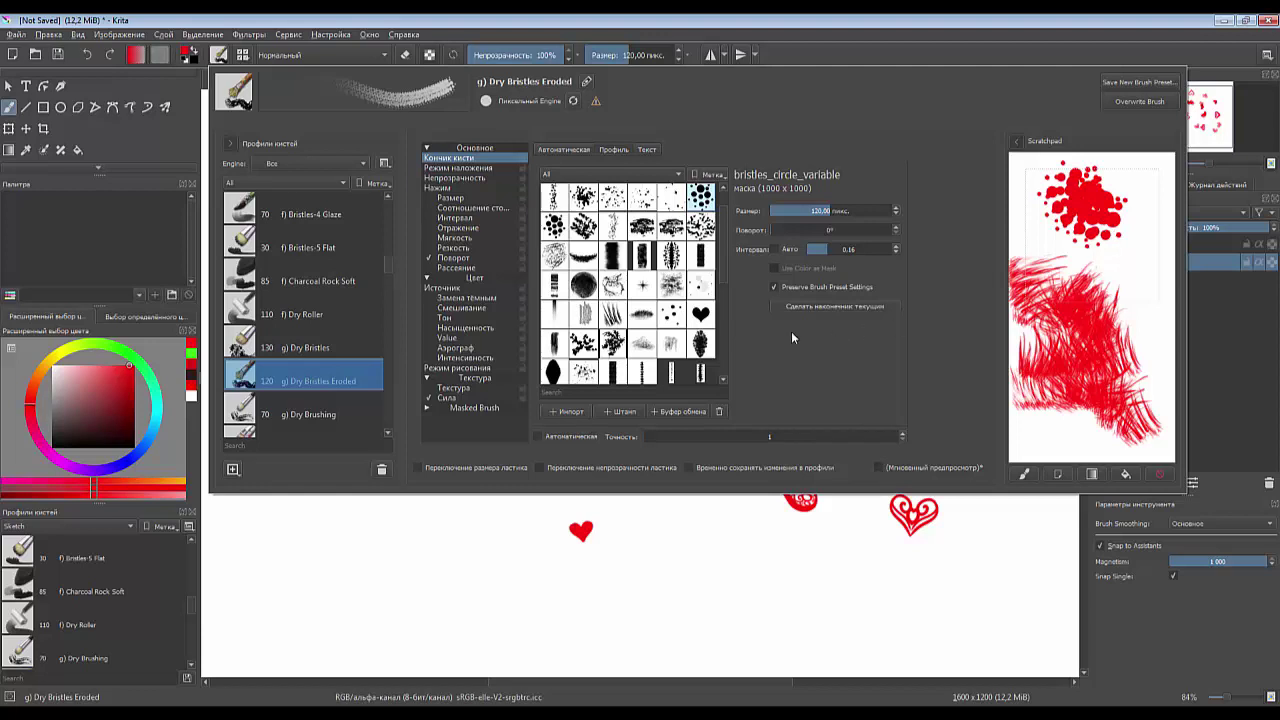
{"action": "left_click", "coordinate": [155, 398]}
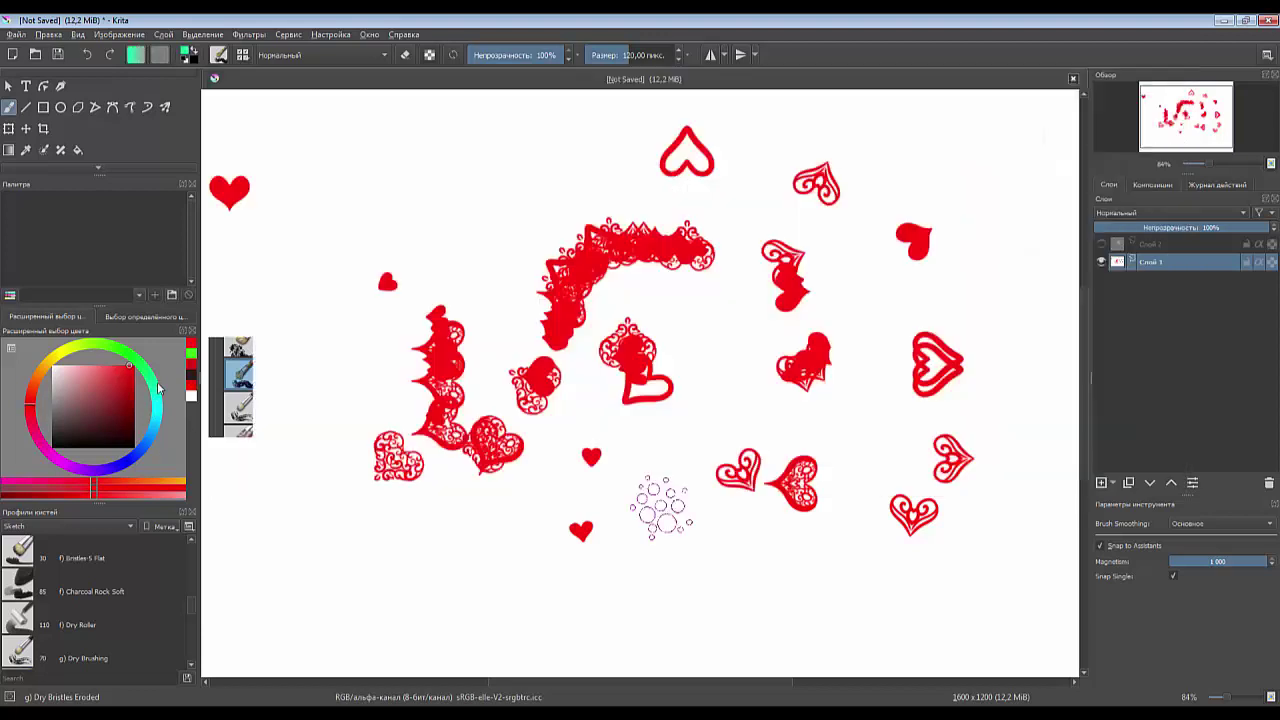
{"action": "left_click_drag", "start_coordinate": [155, 398], "coordinate": [152, 385]}
{"action": "key", "text": "F5"}
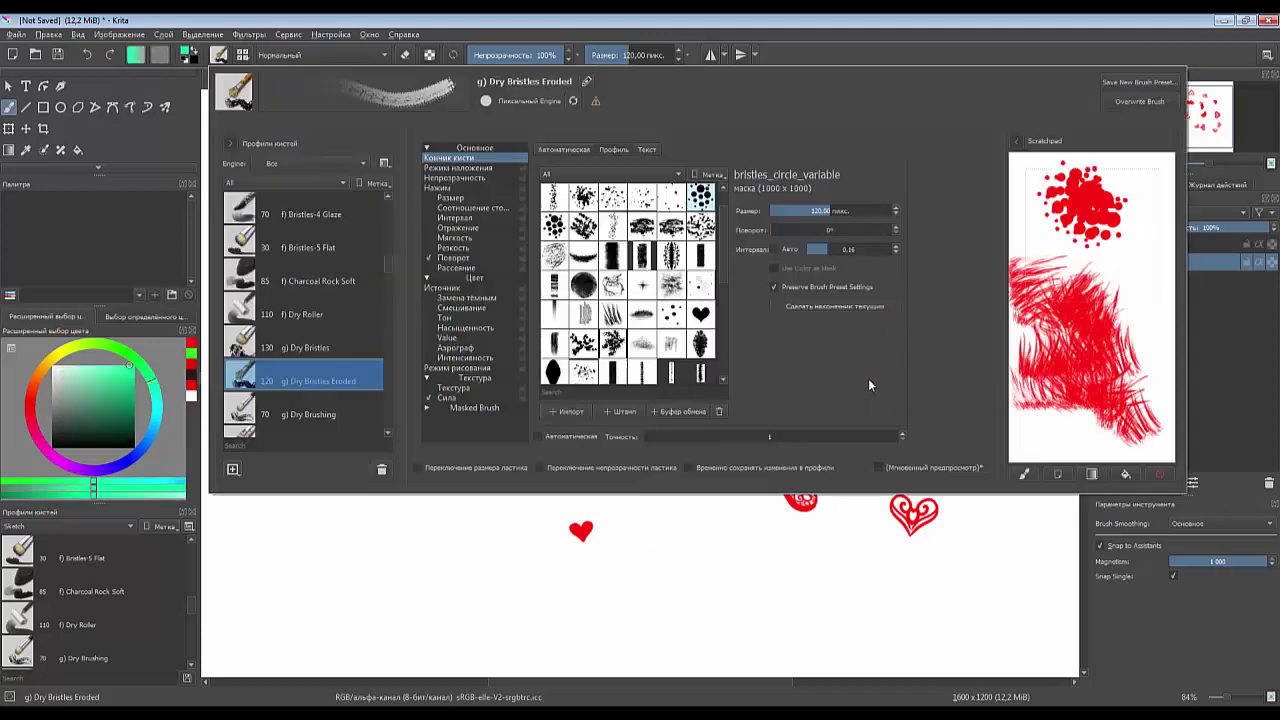
- Cover the scratchpad with cyan-green bristles_circle_variable dabs, then set and test the chalk_sparse tip
{"action": "left_click_drag", "start_coordinate": [1105, 285], "coordinate": [1090, 250]}
{"action": "mouse_move", "coordinate": [1155, 316]}
{"action": "left_mouse_down"}
{"action": "mouse_move", "coordinate": [1098, 402]}
{"action": "mouse_move", "coordinate": [1040, 446]}
{"action": "left_mouse_up"}
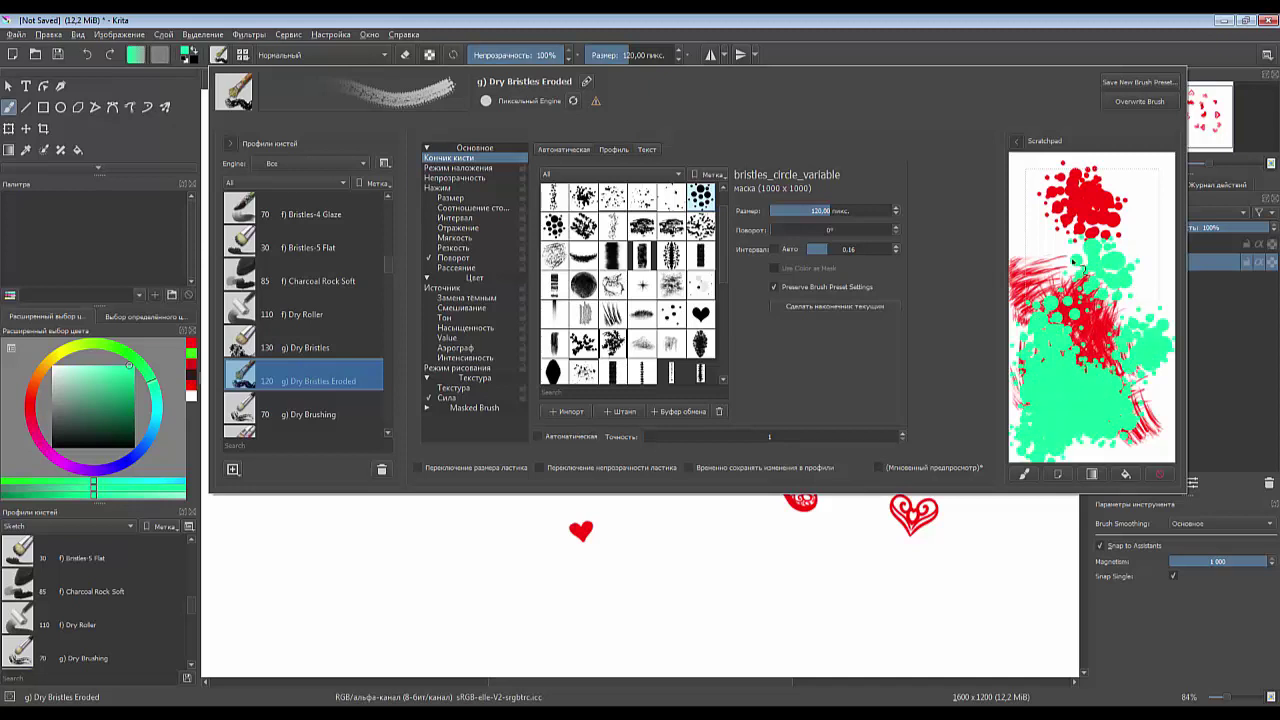
{"action": "mouse_move", "coordinate": [1120, 230]}
{"action": "left_mouse_down"}
{"action": "mouse_move", "coordinate": [1154, 234]}
{"action": "mouse_move", "coordinate": [1165, 300]}
{"action": "left_mouse_up"}
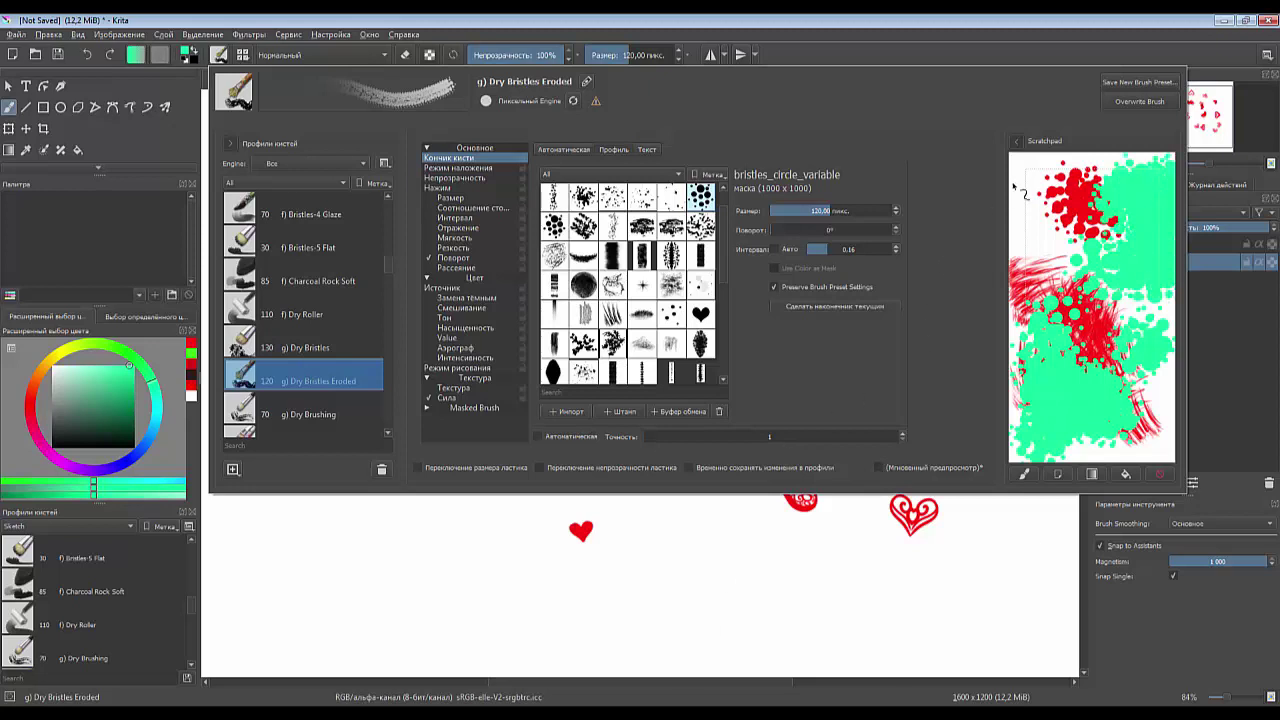
{"action": "left_click_drag", "start_coordinate": [1014, 185], "coordinate": [1025, 255]}
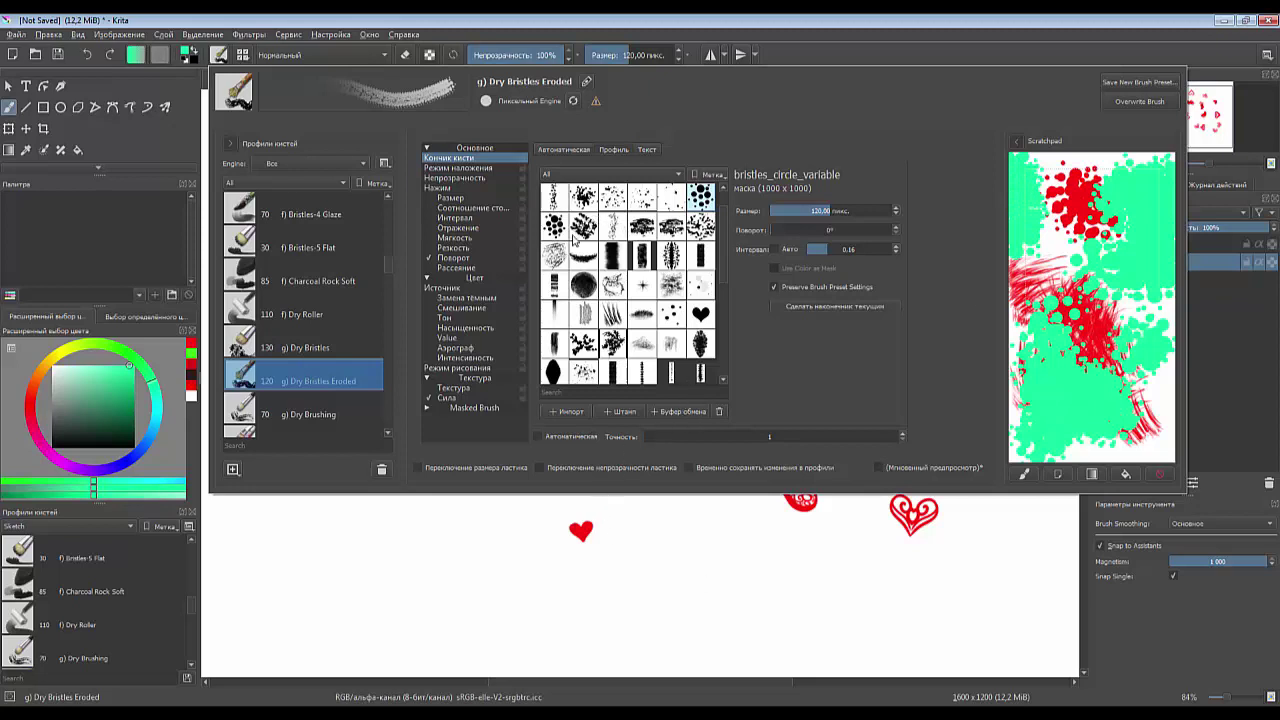
{"action": "left_click", "coordinate": [553, 255]}
{"action": "left_click_drag", "start_coordinate": [1060, 330], "coordinate": [1125, 310]}
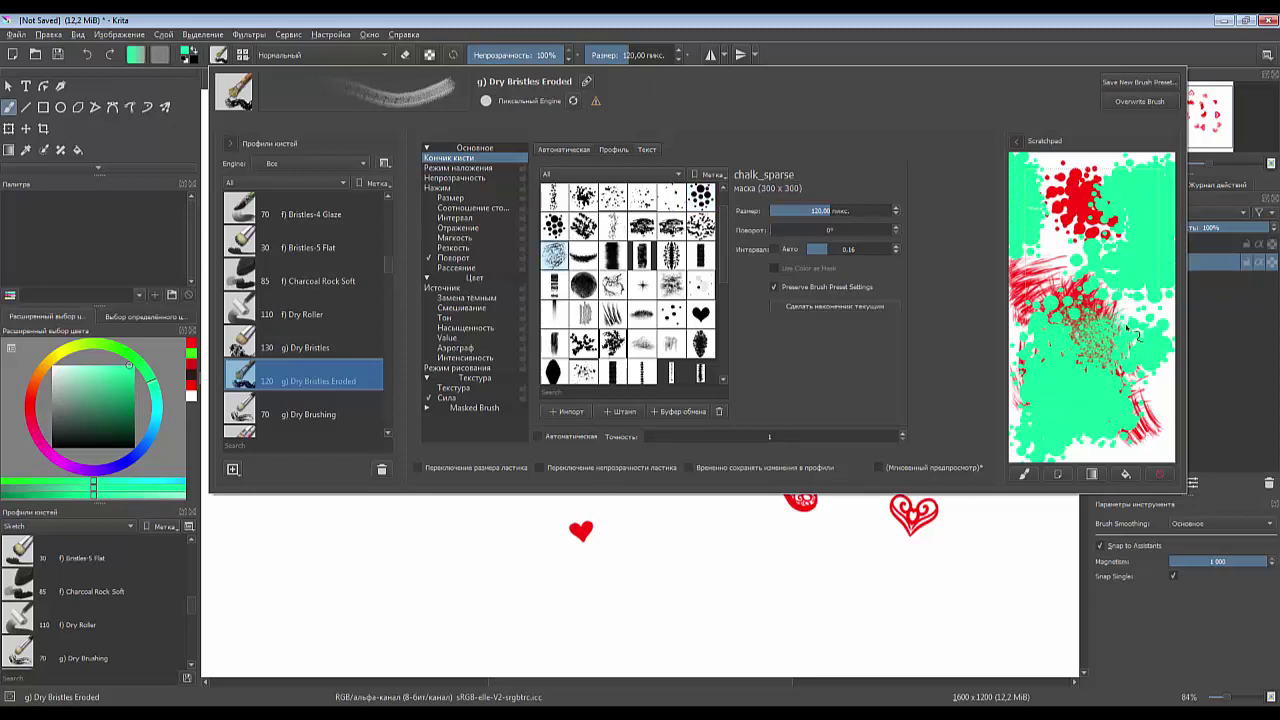
- Pick dark green and test the chalk_sparse tip with it on the scratchpad
{"action": "left_click", "coordinate": [103, 437]}
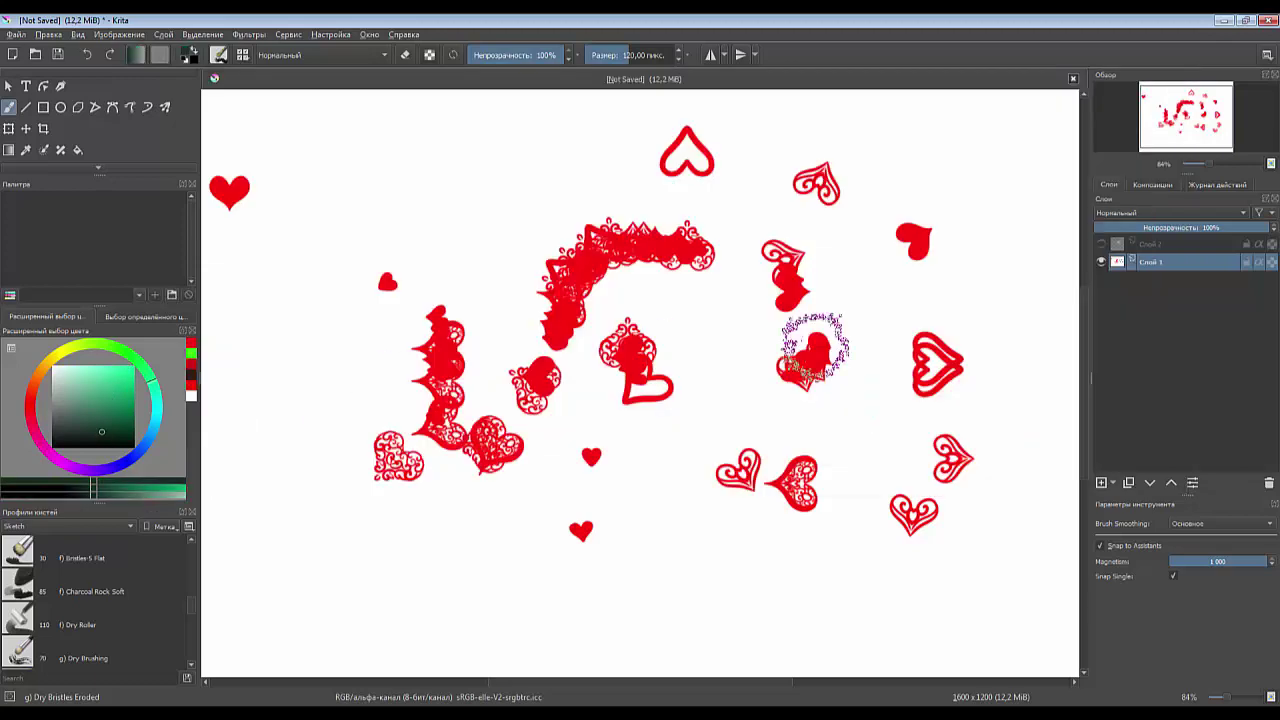
{"action": "key", "text": "F5"}
{"action": "mouse_move", "coordinate": [1068, 372]}
{"action": "left_mouse_down"}
{"action": "mouse_move", "coordinate": [1100, 400]}
{"action": "mouse_move", "coordinate": [1181, 152]}
{"action": "left_mouse_up"}
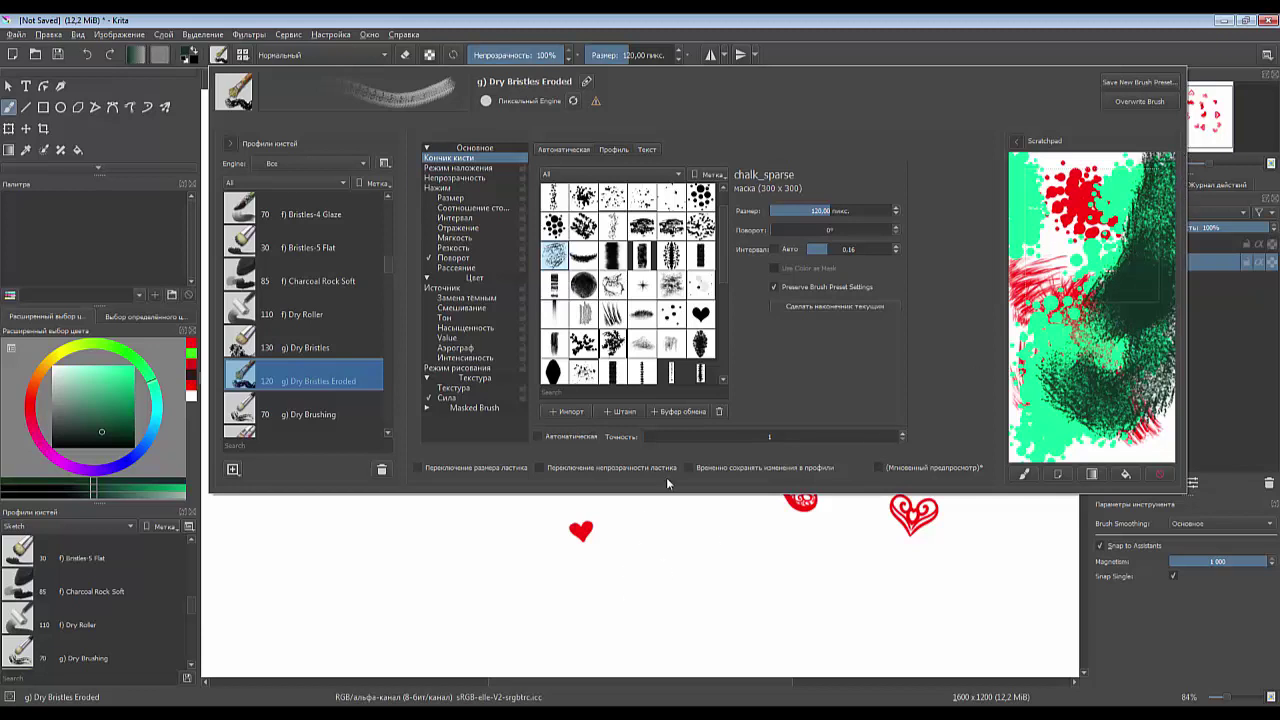
- Switch the tip to scales, test it, and paint a large question-mark stroke over the hearts
{"action": "scroll", "coordinate": [727, 274], "scroll_direction": "down", "scroll_amount": 5}
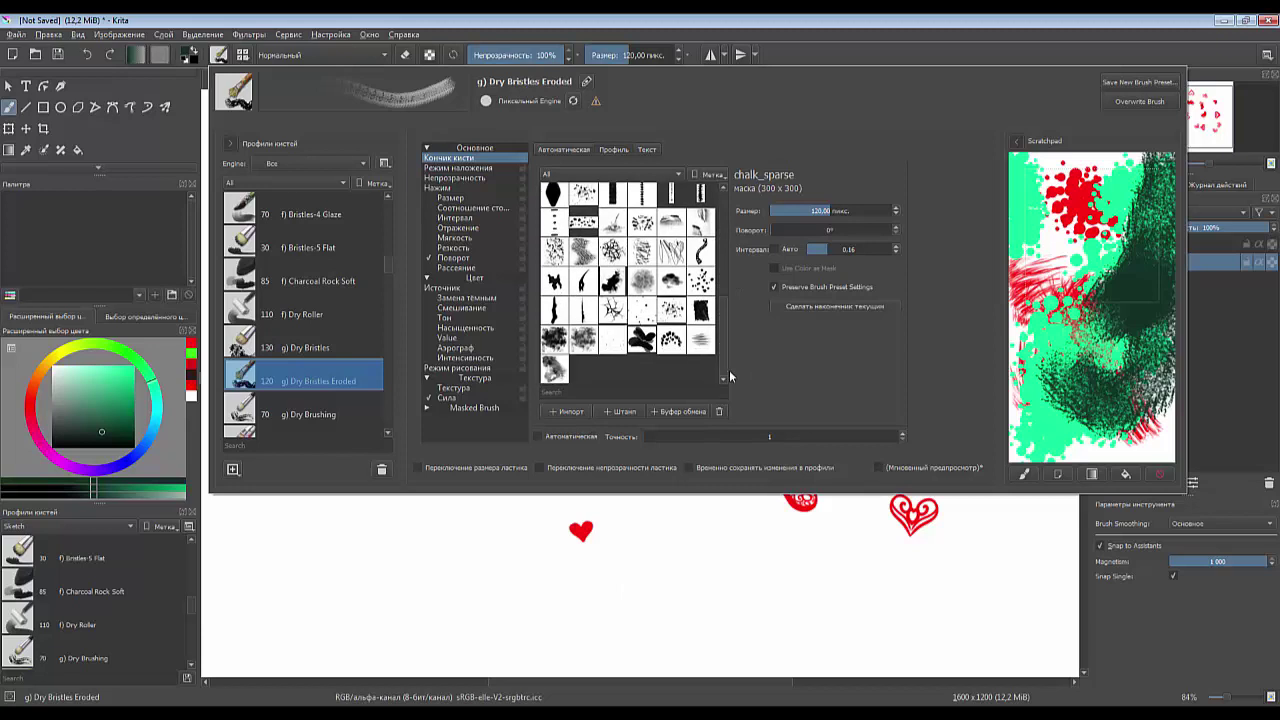
{"action": "left_click", "coordinate": [620, 256]}
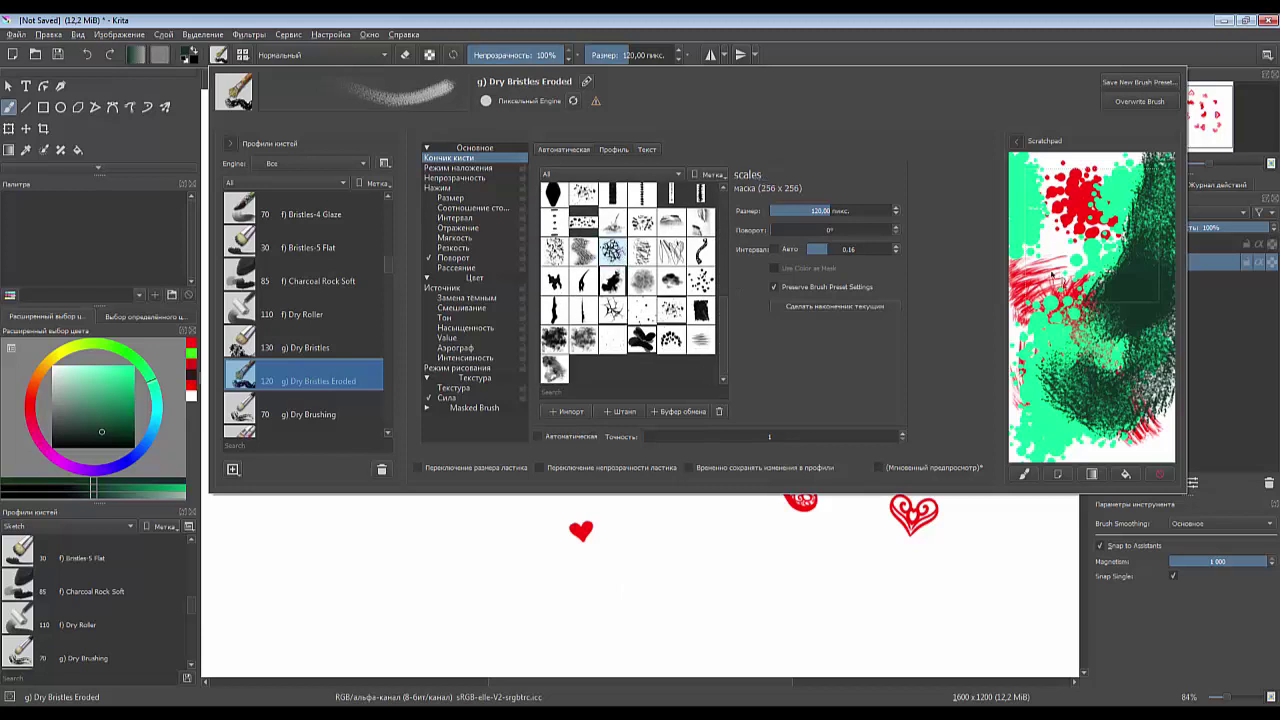
{"action": "left_click", "coordinate": [1158, 476]}
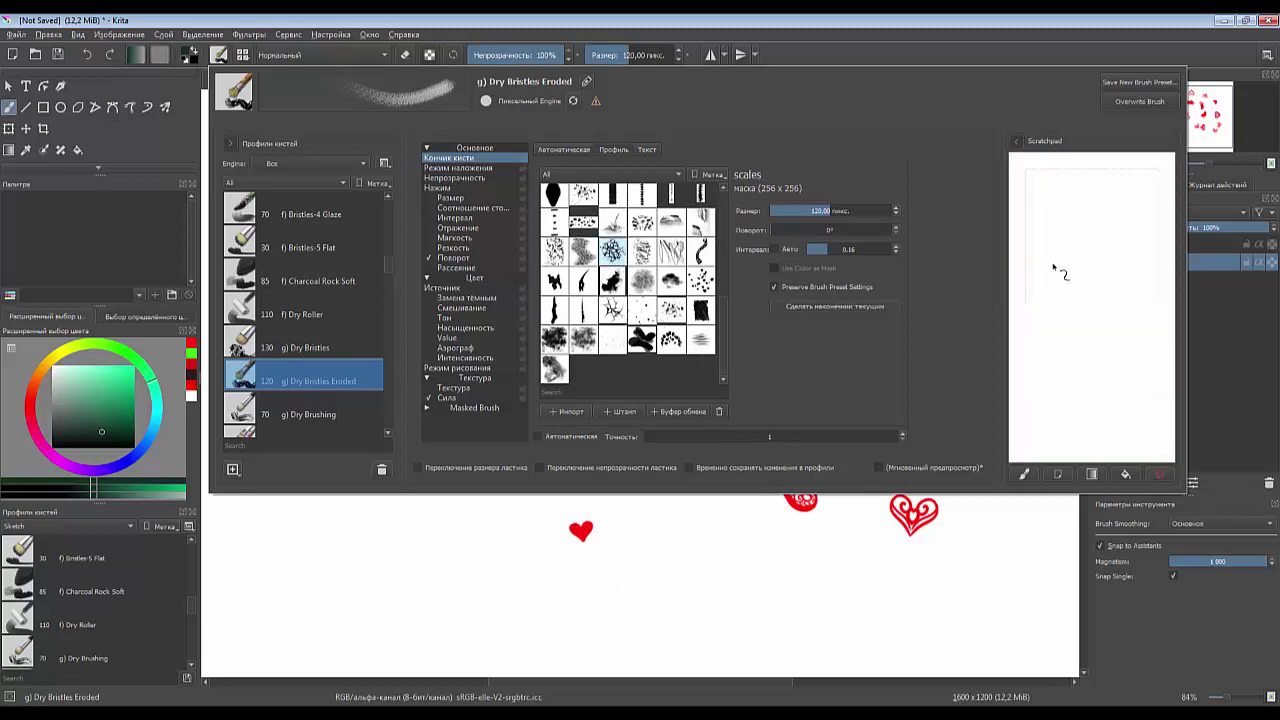
{"action": "left_click_drag", "start_coordinate": [1053, 266], "coordinate": [1078, 320]}
{"action": "mouse_move", "coordinate": [1125, 258]}
{"action": "left_mouse_down"}
{"action": "mouse_move", "coordinate": [1104, 362]}
{"action": "mouse_move", "coordinate": [1065, 350]}
{"action": "mouse_move", "coordinate": [1038, 384]}
{"action": "mouse_move", "coordinate": [1085, 415]}
{"action": "mouse_move", "coordinate": [1135, 425]}
{"action": "mouse_move", "coordinate": [1165, 335]}
{"action": "mouse_move", "coordinate": [1141, 226]}
{"action": "mouse_move", "coordinate": [1090, 205]}
{"action": "mouse_move", "coordinate": [1035, 235]}
{"action": "left_mouse_up"}
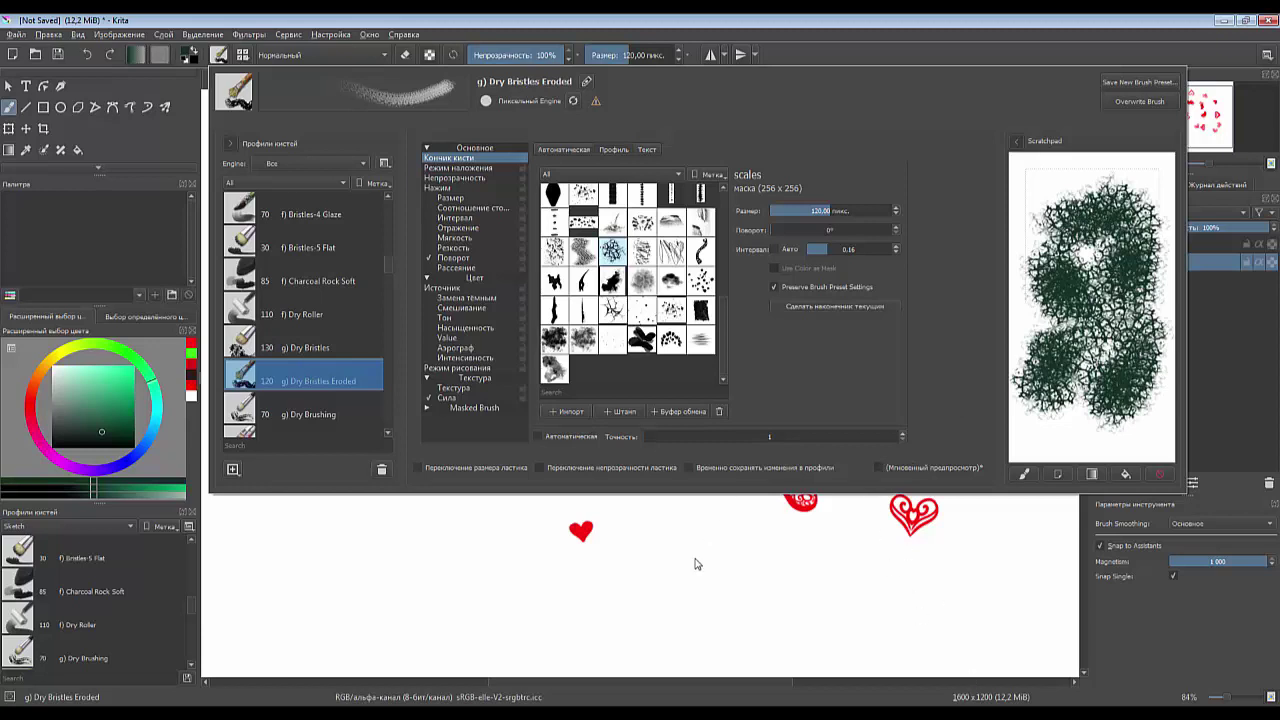
{"action": "left_click", "coordinate": [678, 590]}
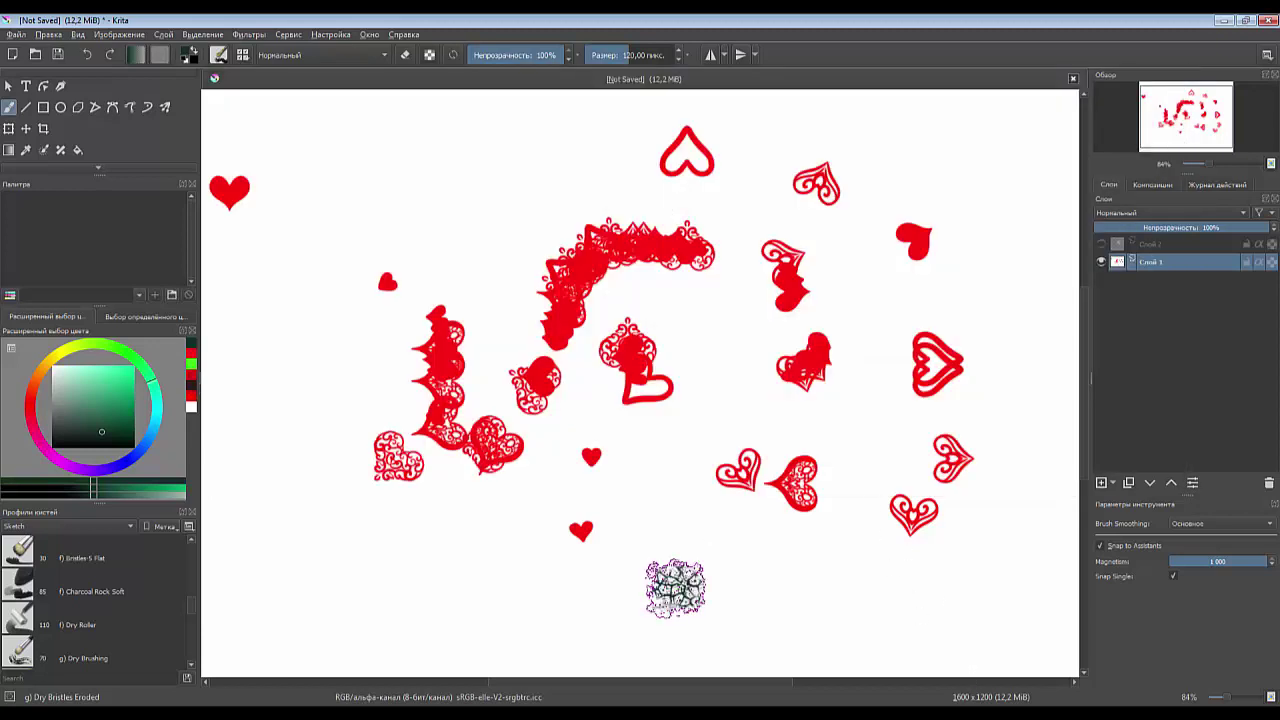
{"action": "mouse_move", "coordinate": [700, 520]}
{"action": "left_mouse_down"}
{"action": "mouse_move", "coordinate": [712, 445]}
{"action": "mouse_move", "coordinate": [748, 370]}
{"action": "mouse_move", "coordinate": [610, 255]}
{"action": "mouse_move", "coordinate": [518, 300]}
{"action": "mouse_move", "coordinate": [685, 395]}
{"action": "mouse_move", "coordinate": [628, 478]}
{"action": "left_mouse_up"}
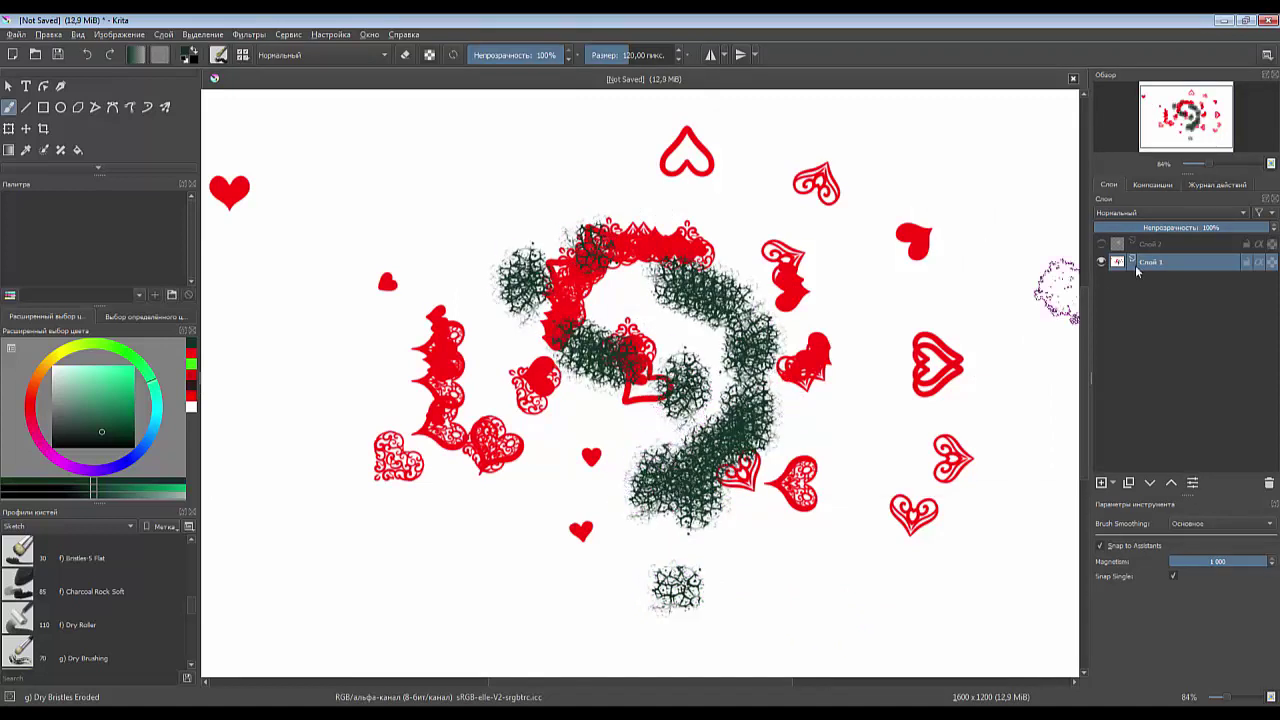
- Select Слой 2 then Слой 1 and undo four times, removing the question mark and most hearts
{"action": "left_click", "coordinate": [1188, 246]}
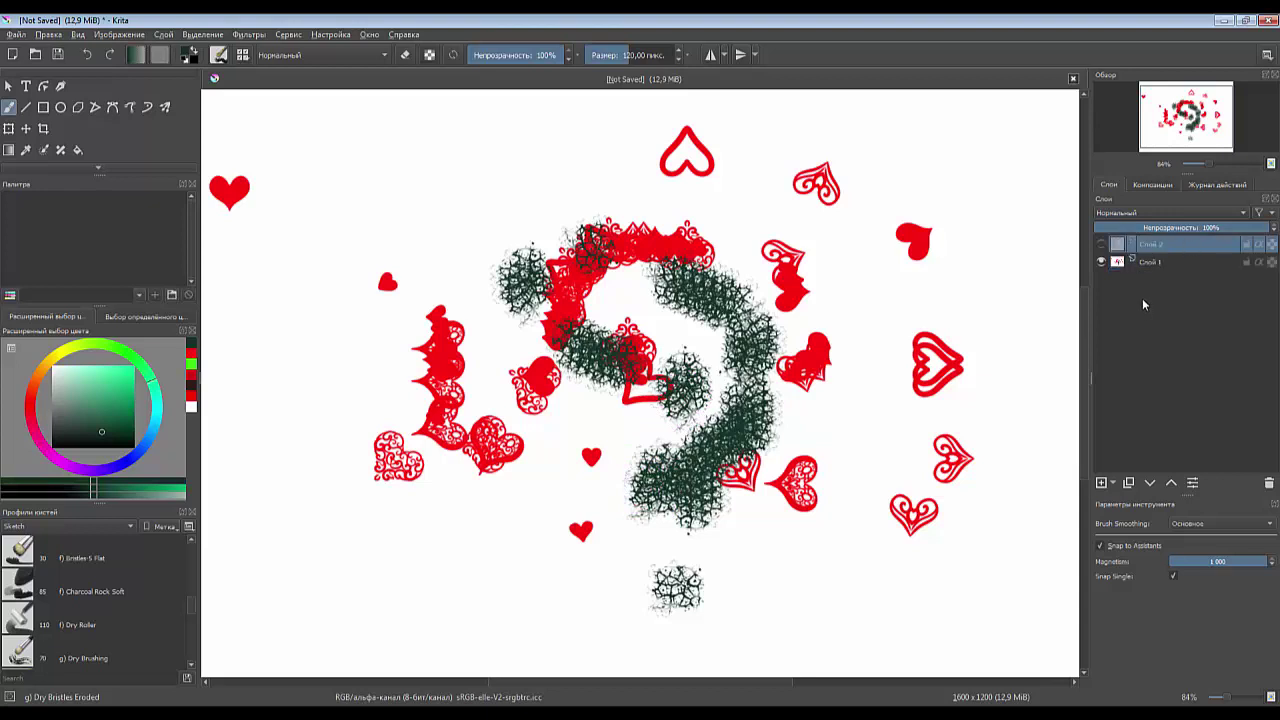
{"action": "left_click", "coordinate": [1169, 263]}
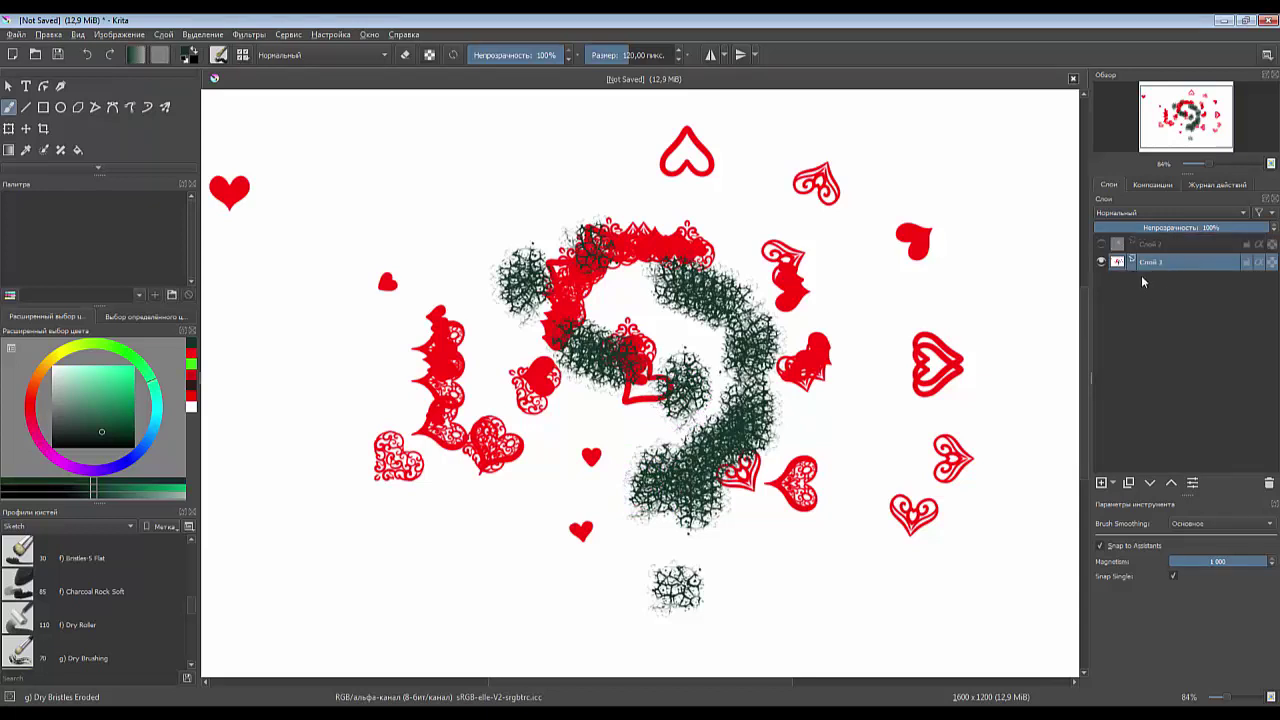
{"action": "key", "text": "ctrl+z"}
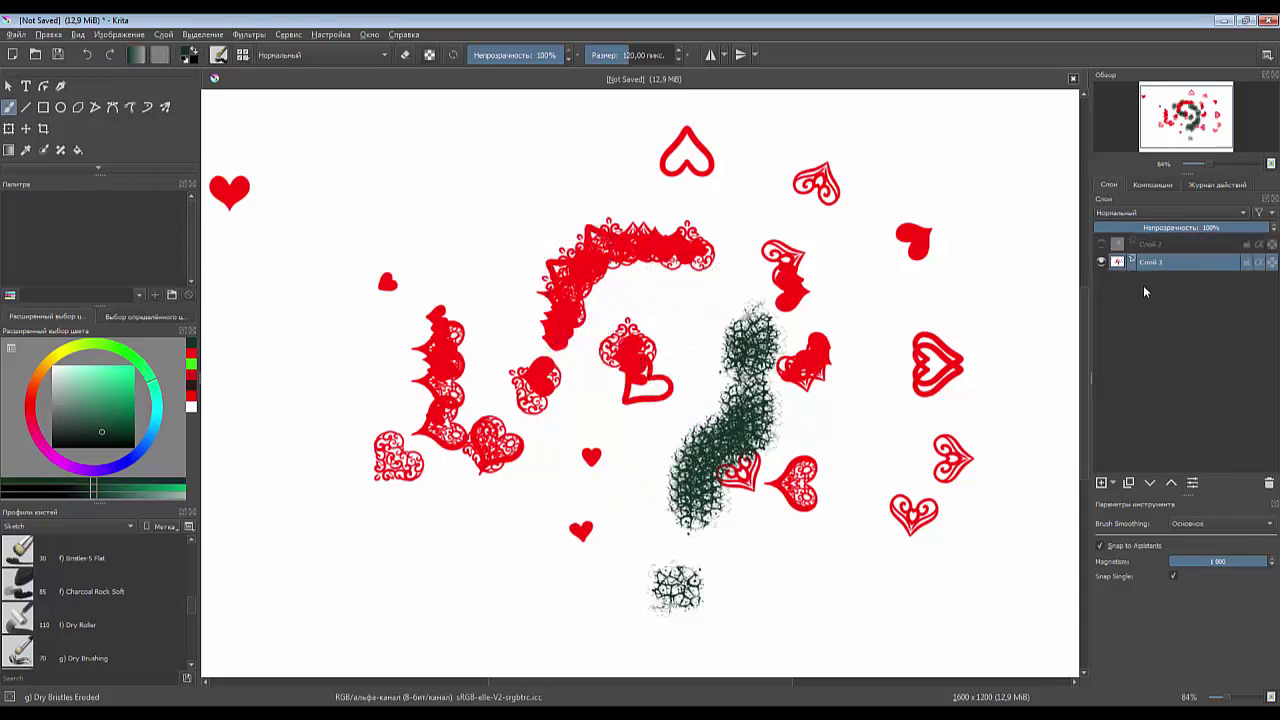
{"action": "key", "text": "ctrl+z"}
{"action": "key", "text": "ctrl+z"}
{"action": "key", "text": "ctrl+z"}
{"action": "key", "text": "ctrl+z"}
{"action": "key", "text": "ctrl+z"}
{"action": "key", "text": "ctrl+z"}
{"action": "key", "text": "ctrl+z"}
{"action": "key", "text": "ctrl+z"}
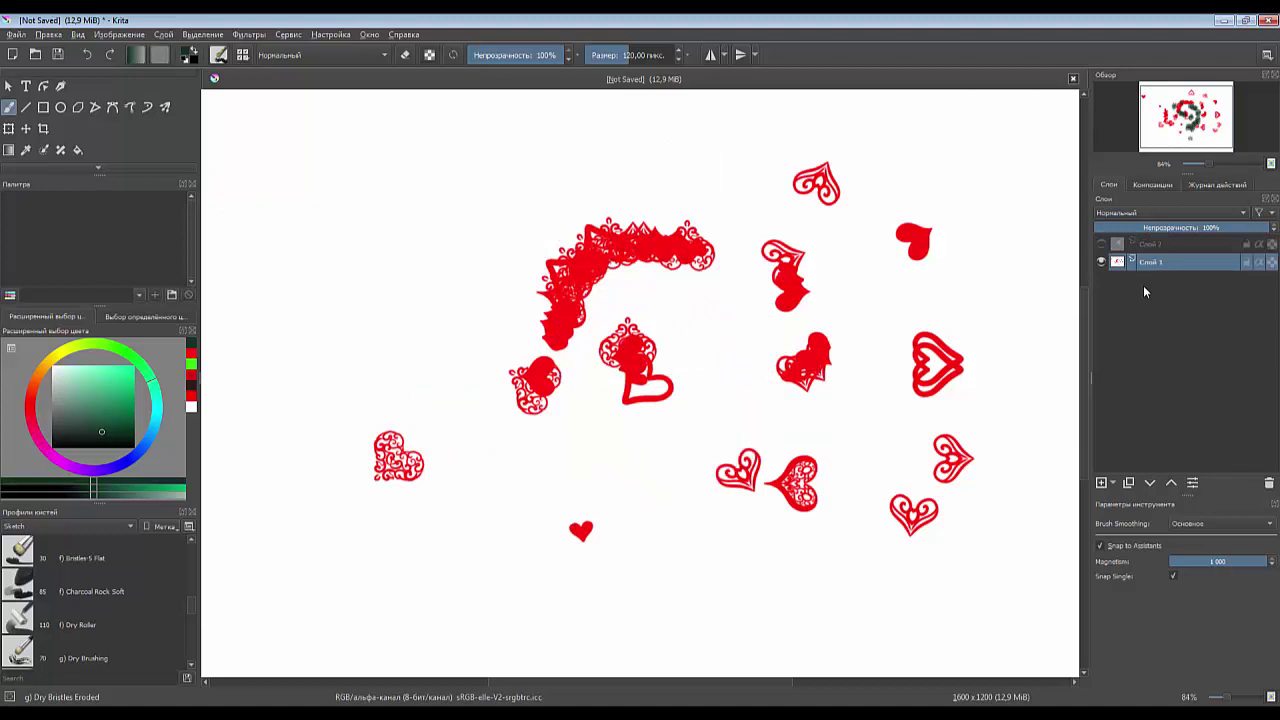
{"action": "key", "text": "ctrl+z"}
{"action": "key", "text": "ctrl+z"}
{"action": "key", "text": "ctrl+z"}
{"action": "key", "text": "ctrl+z"}
{"action": "key", "text": "ctrl+z"}
{"action": "key", "text": "ctrl+z"}
{"action": "key", "text": "ctrl+z"}
{"action": "key", "text": "ctrl+z"}
{"action": "key", "text": "ctrl+z"}
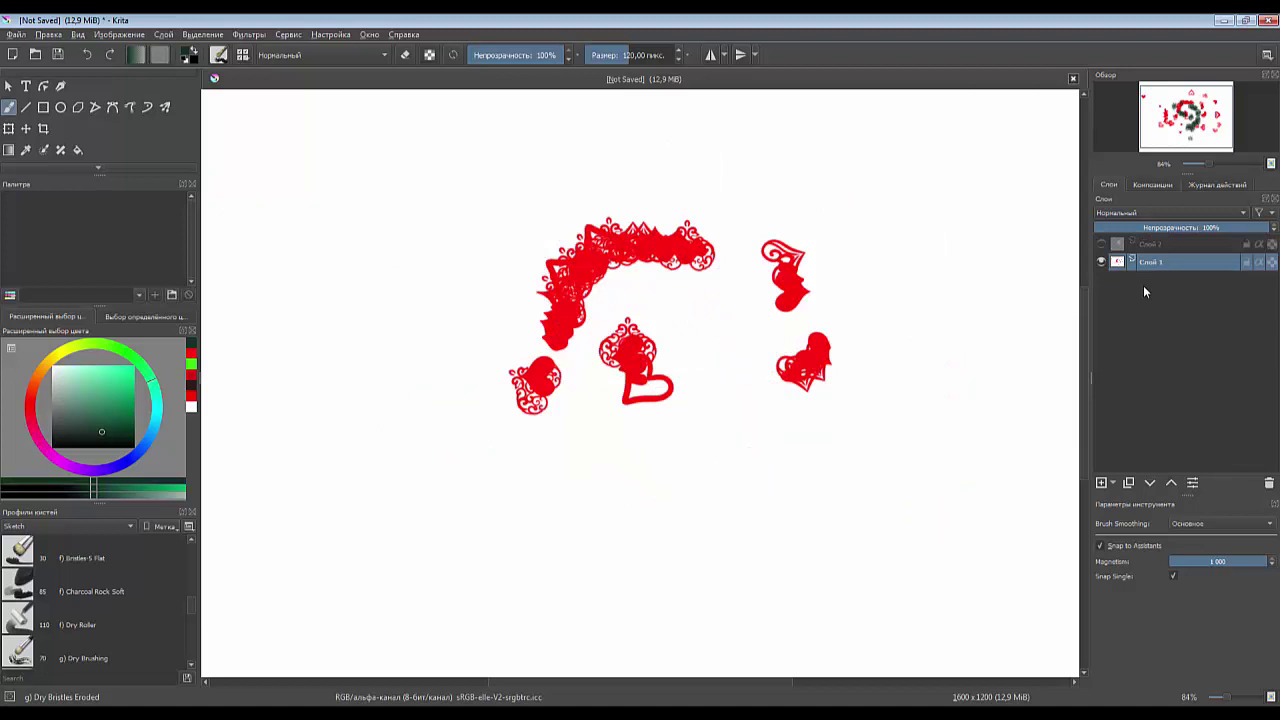
{"action": "key", "text": "ctrl+z"}
{"action": "key", "text": "ctrl+z"}
{"action": "key", "text": "ctrl+z"}
{"action": "key", "text": "ctrl+z"}
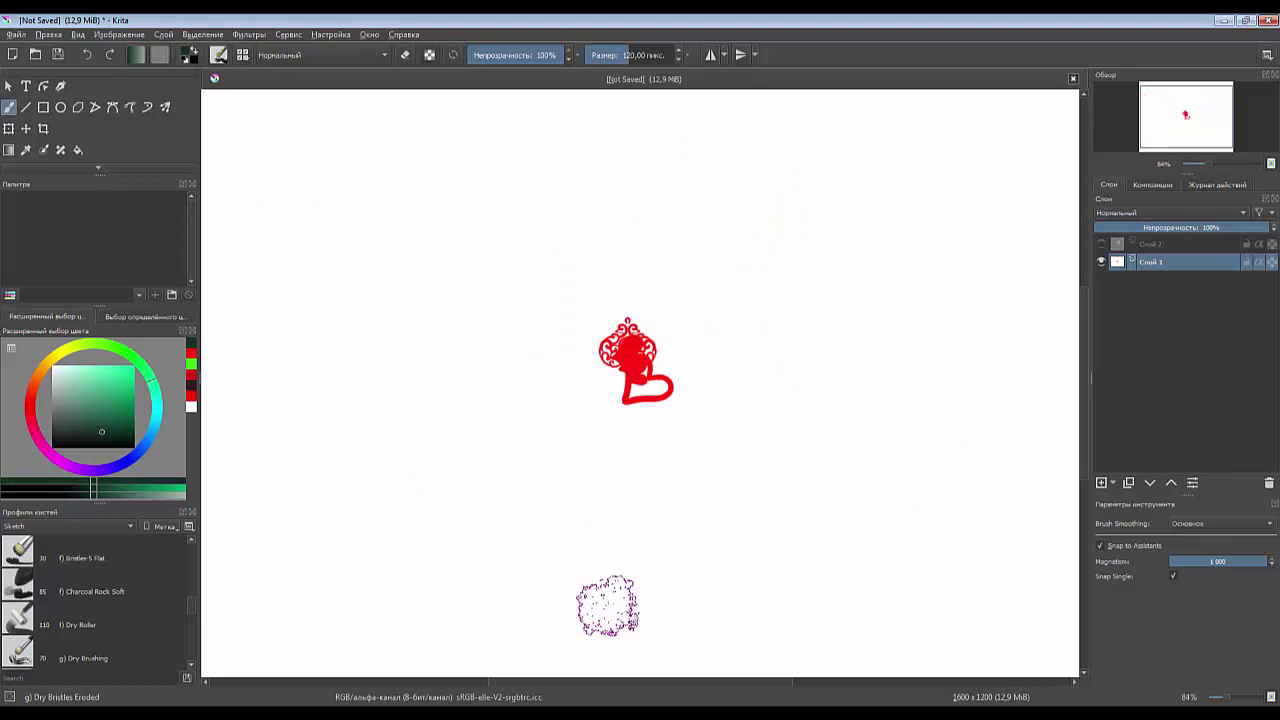
- Pick Eraser Circle (50 px) from the pop-up palette's Erasers tag and erase a band across the canvas middle
{"action": "right_click", "coordinate": [472, 302]}
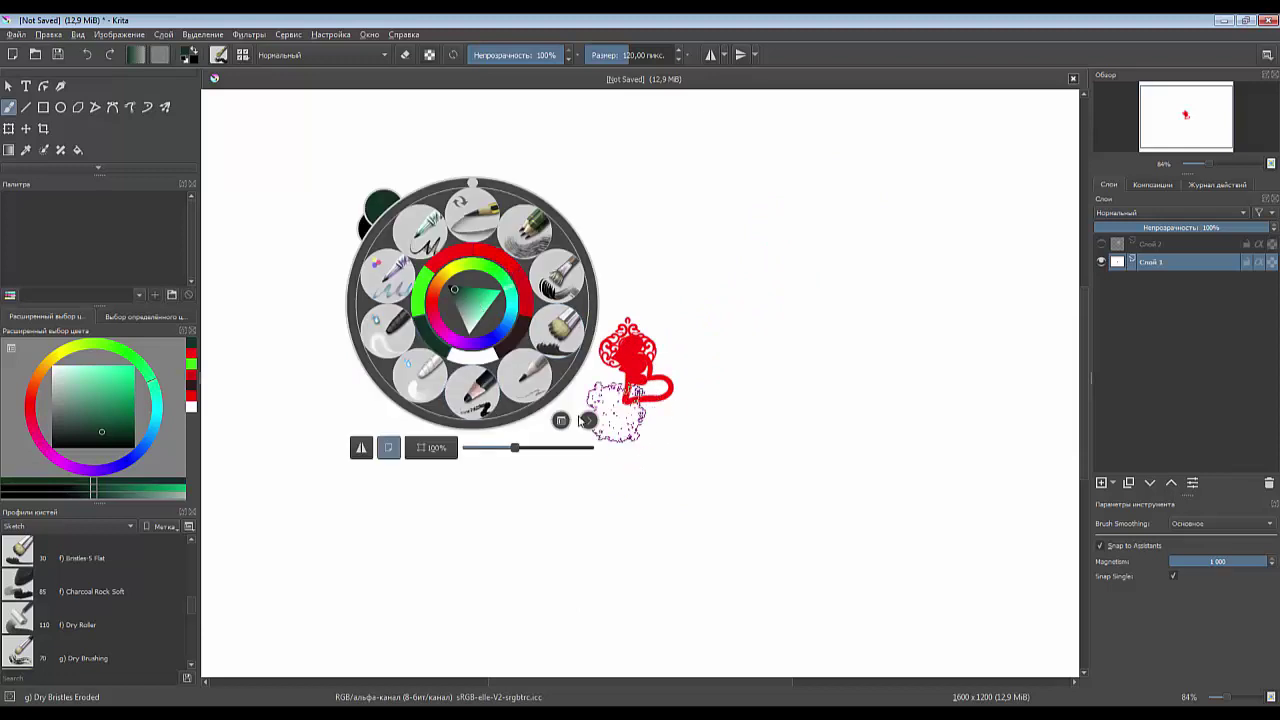
{"action": "left_click", "coordinate": [562, 422]}
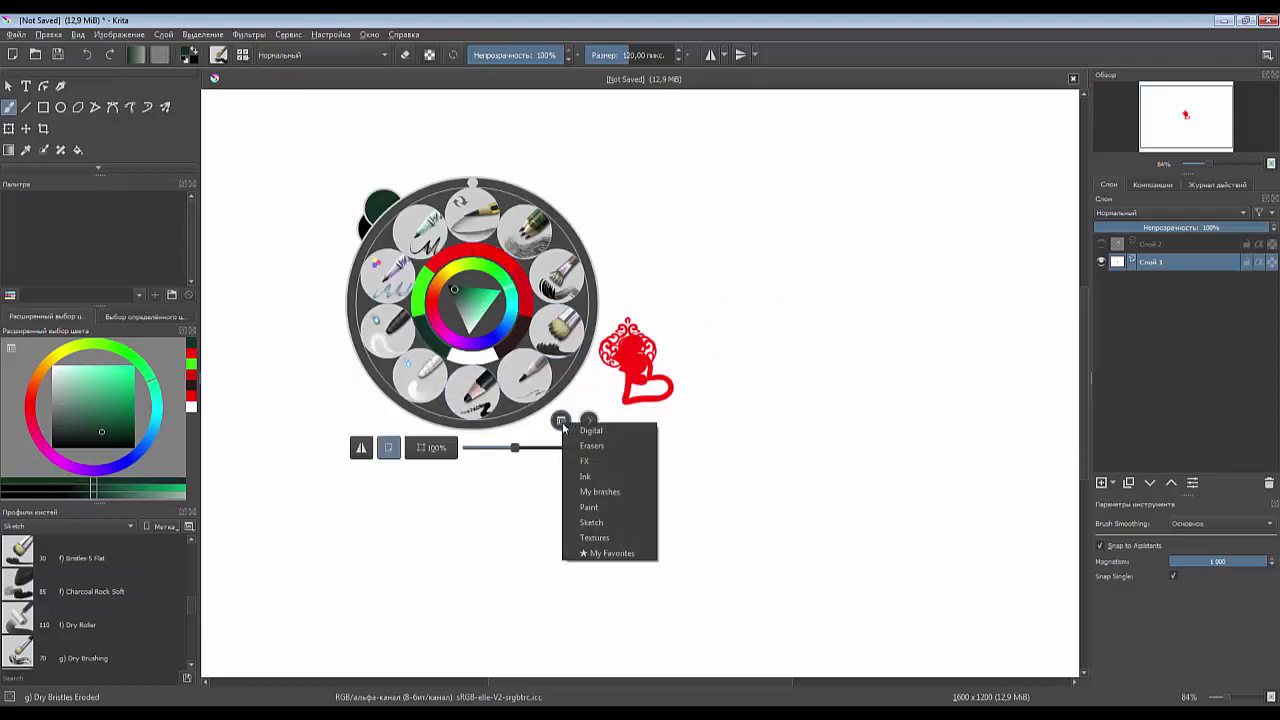
{"action": "left_click", "coordinate": [588, 450]}
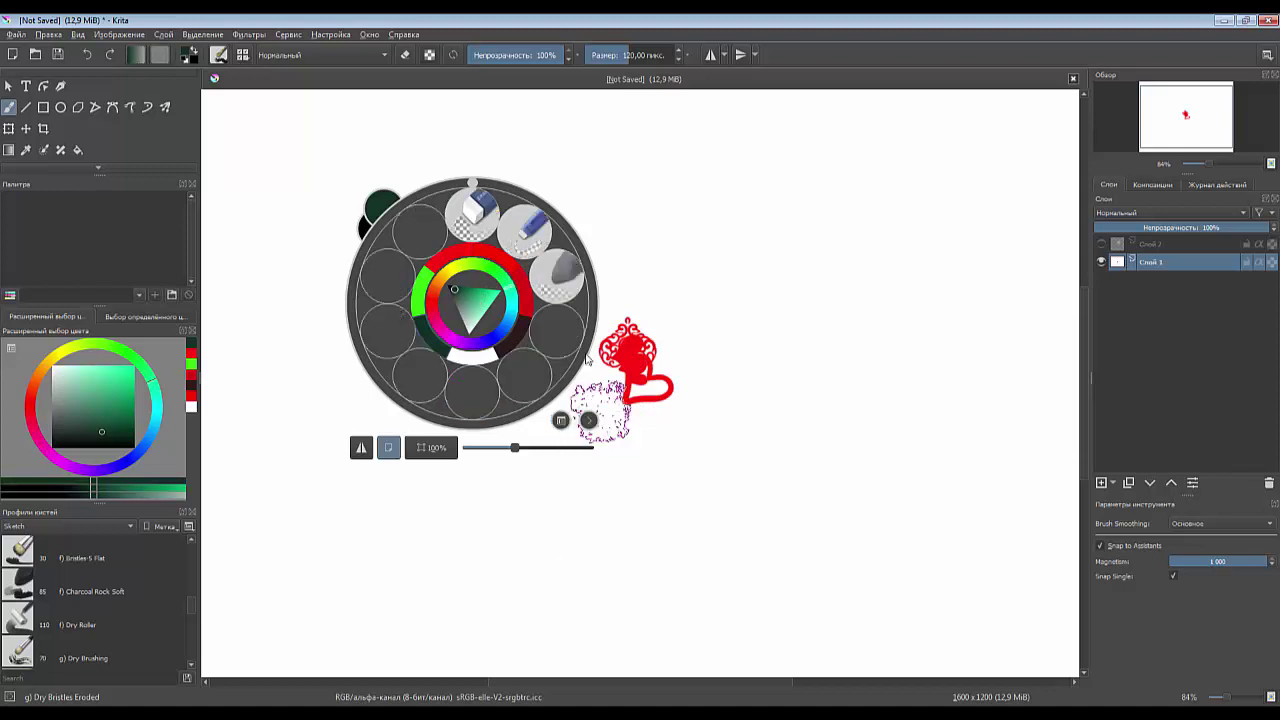
{"action": "left_click", "coordinate": [473, 208]}
{"action": "mouse_move", "coordinate": [643, 329]}
{"action": "left_mouse_down"}
{"action": "mouse_move", "coordinate": [583, 323]}
{"action": "mouse_move", "coordinate": [590, 397]}
{"action": "mouse_move", "coordinate": [663, 320]}
{"action": "mouse_move", "coordinate": [734, 393]}
{"action": "left_mouse_up"}
{"action": "mouse_move", "coordinate": [565, 347]}
{"action": "left_mouse_down"}
{"action": "mouse_move", "coordinate": [489, 311]}
{"action": "mouse_move", "coordinate": [586, 334]}
{"action": "mouse_move", "coordinate": [669, 414]}
{"action": "mouse_move", "coordinate": [929, 401]}
{"action": "mouse_move", "coordinate": [820, 226]}
{"action": "mouse_move", "coordinate": [700, 317]}
{"action": "mouse_move", "coordinate": [480, 248]}
{"action": "mouse_move", "coordinate": [394, 357]}
{"action": "mouse_move", "coordinate": [589, 429]}
{"action": "mouse_move", "coordinate": [585, 450]}
{"action": "left_mouse_up"}
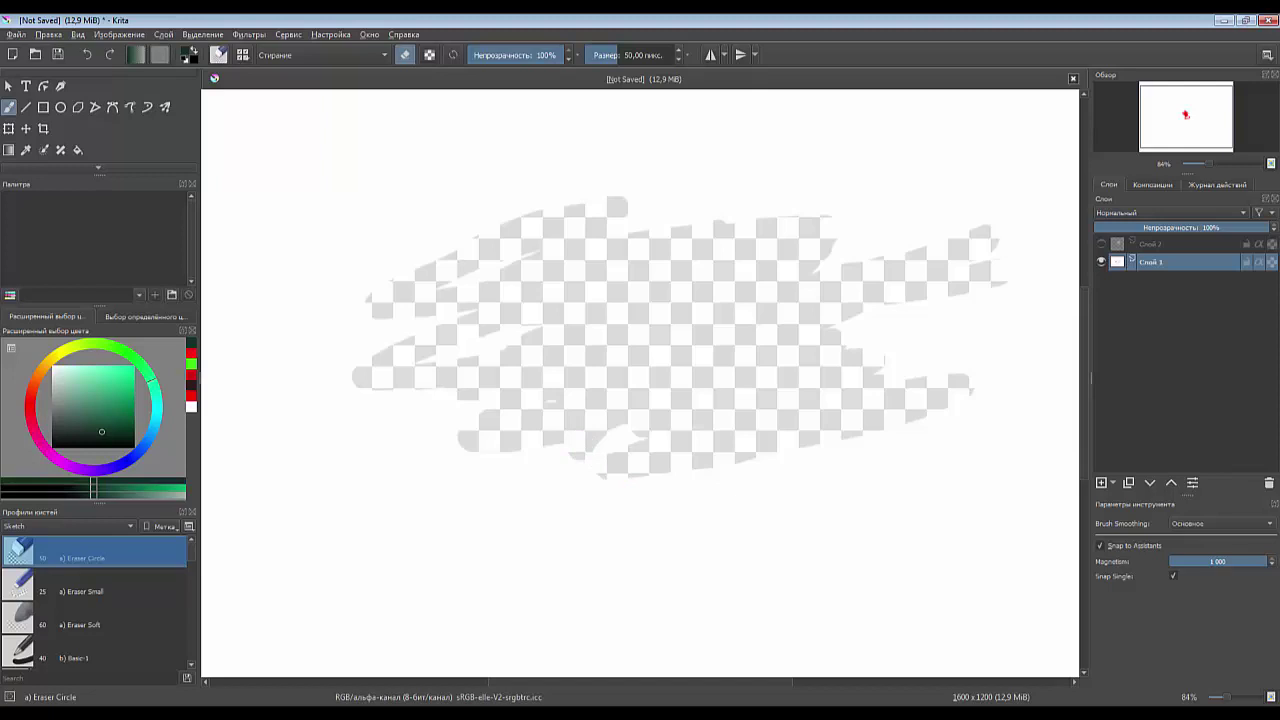